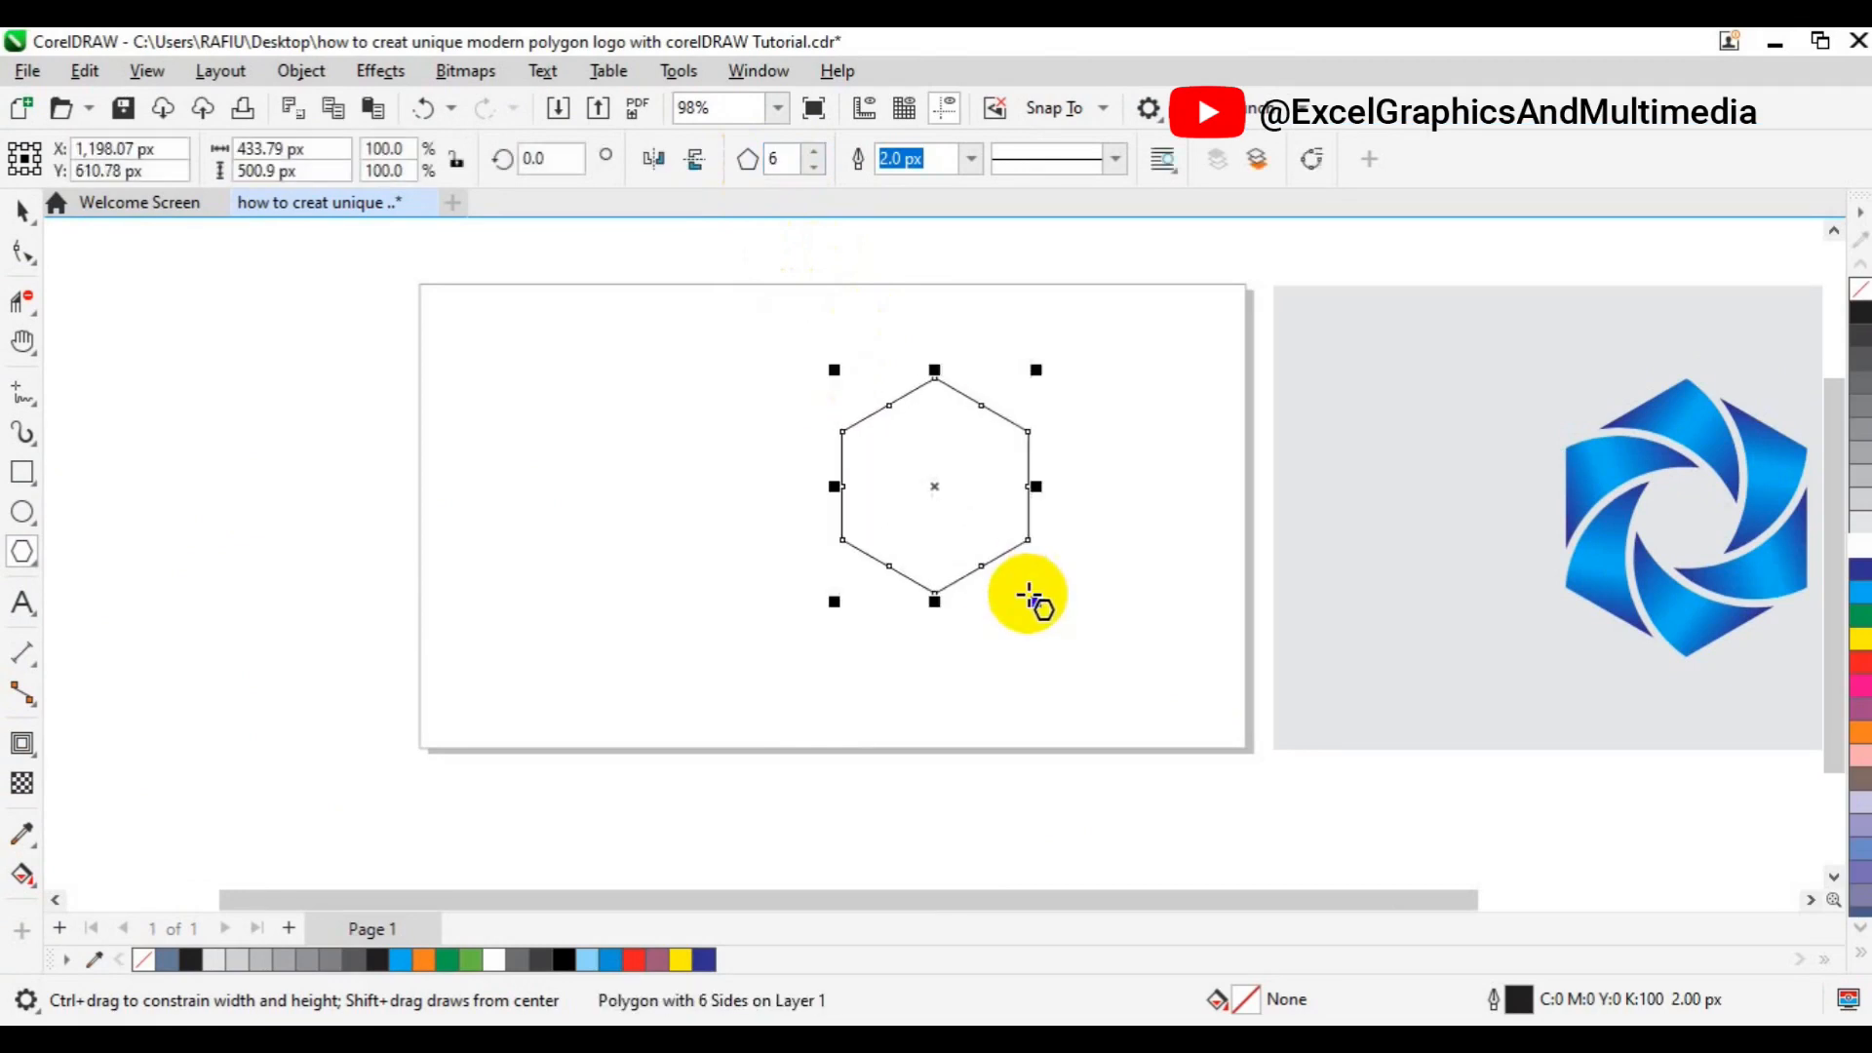
Step: Center the hexagon on the page and set its size to 580.18 px wide by 669.94 px high
{"action": "key", "text": "p"}
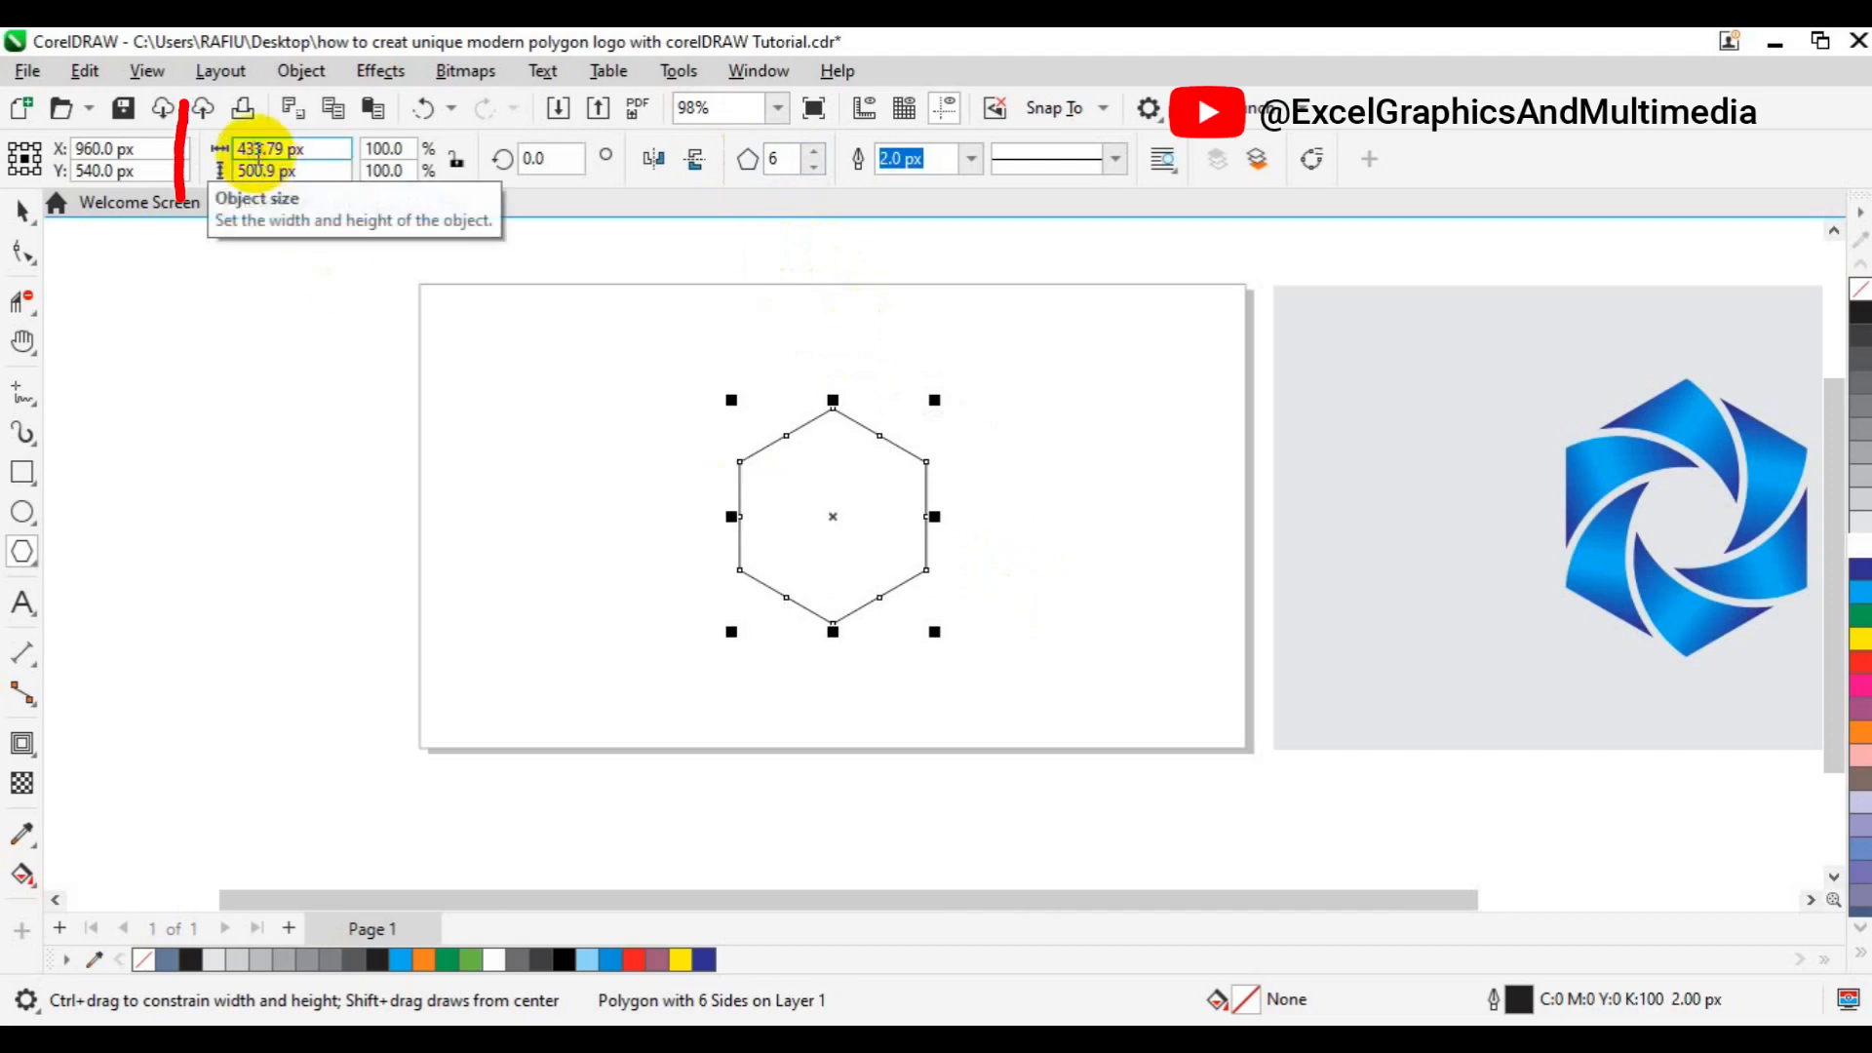
{"action": "left_click", "coordinate": [256, 149]}
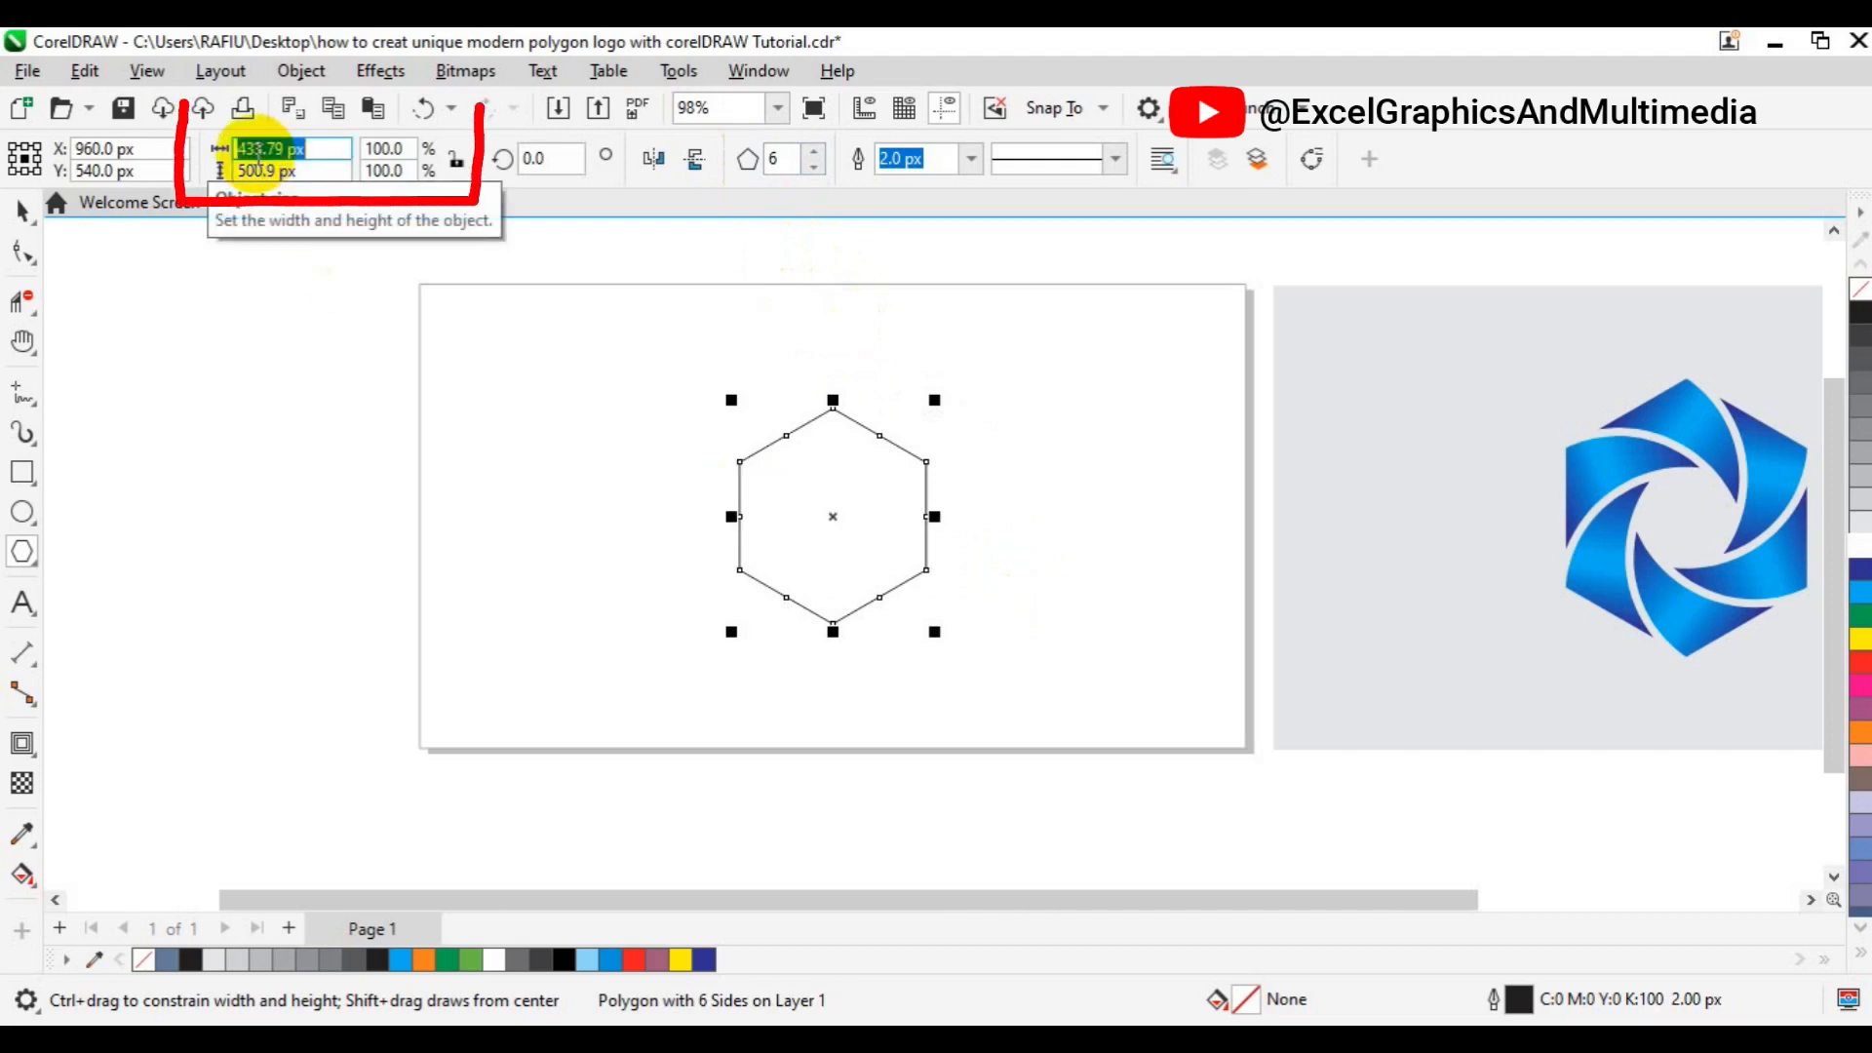
{"action": "type", "text": "580."}
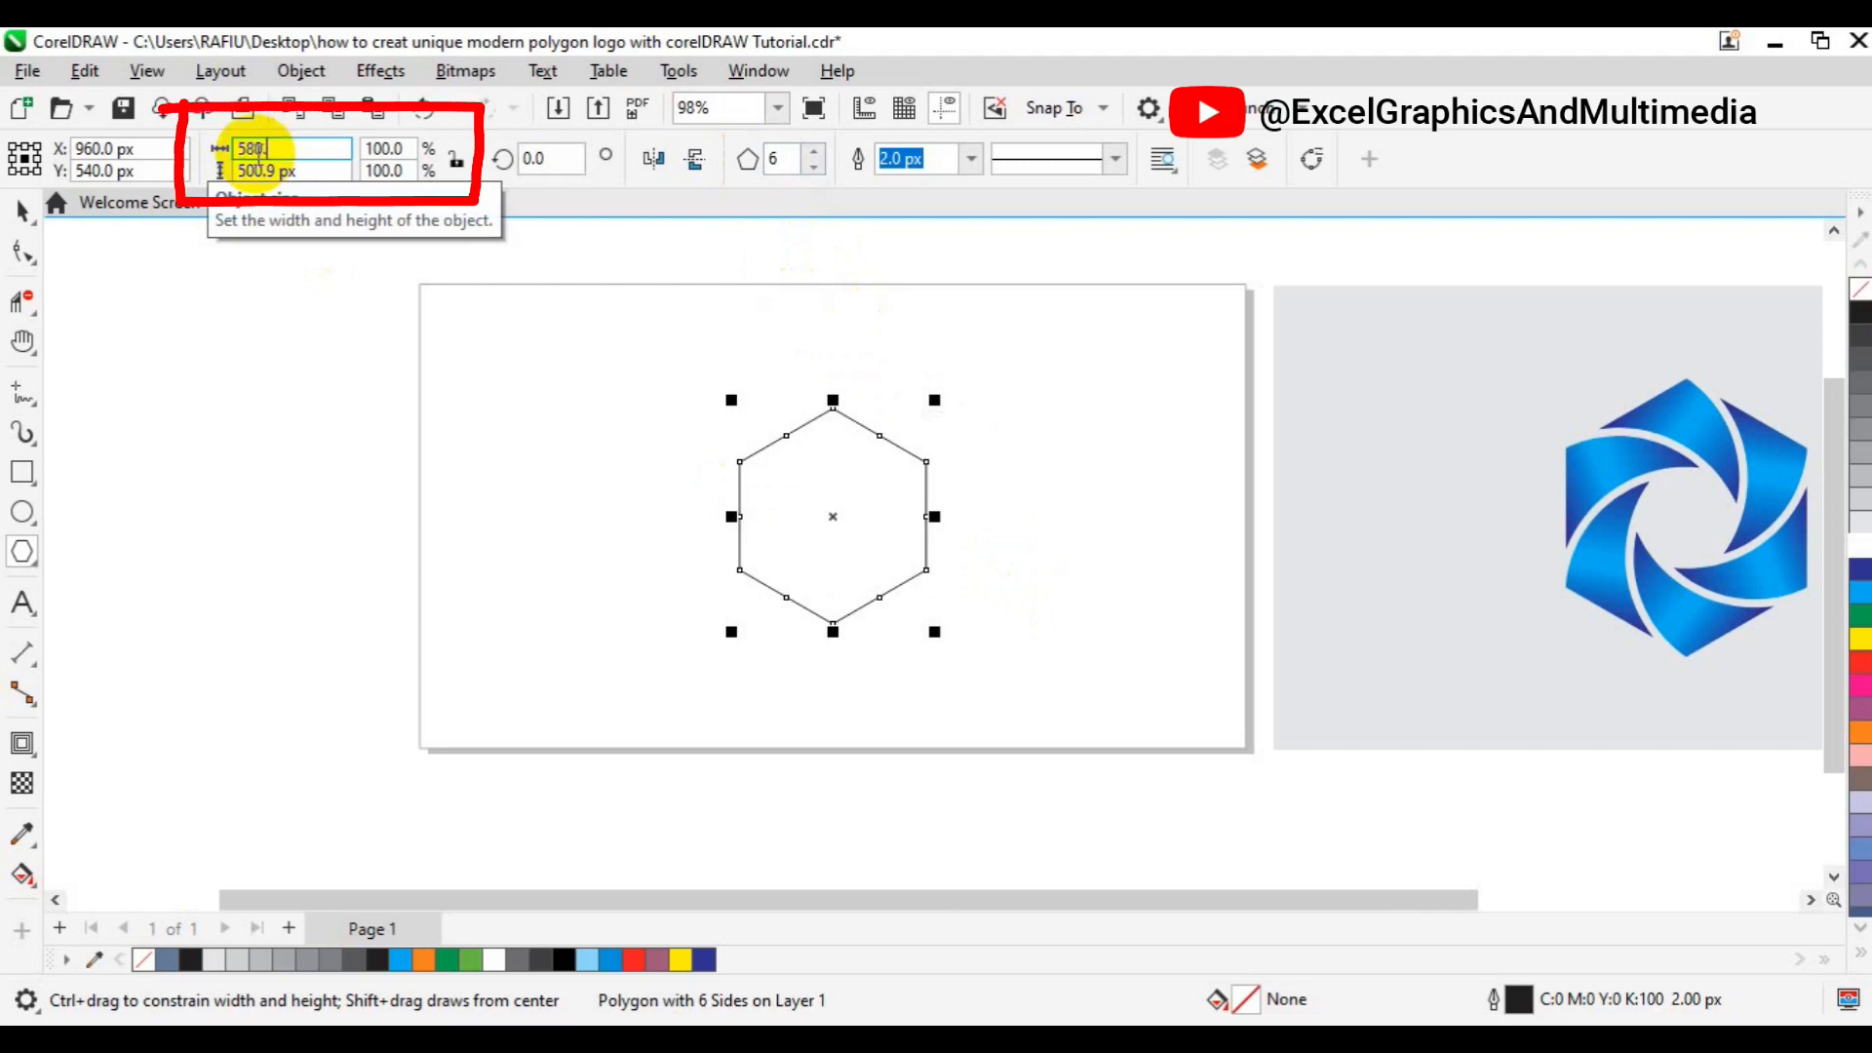
{"action": "type", "text": "18"}
{"action": "key", "text": "Tab"}
{"action": "type", "text": "669.94"}
{"action": "key", "text": "Return"}
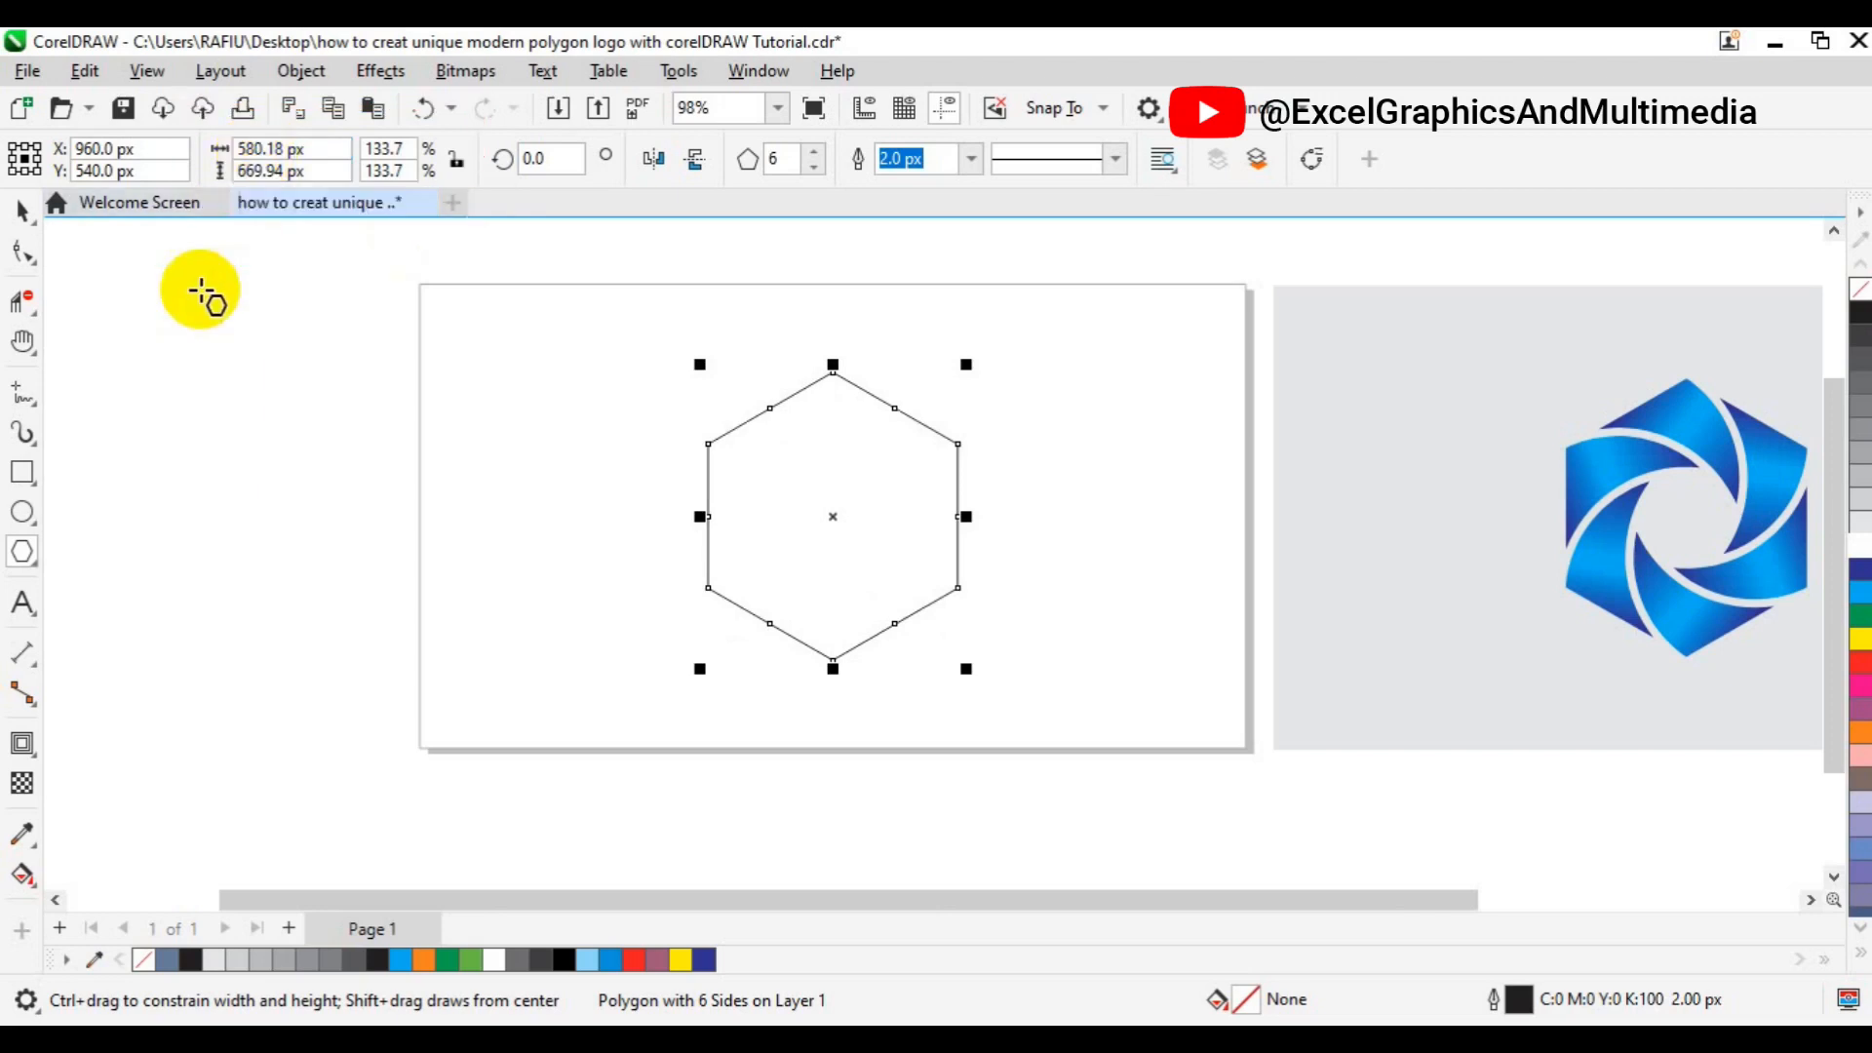
Step: Duplicate the hexagon in place and resize the copy to 264.78 px wide by 305.75 px high
{"action": "left_click", "coordinate": [21, 208]}
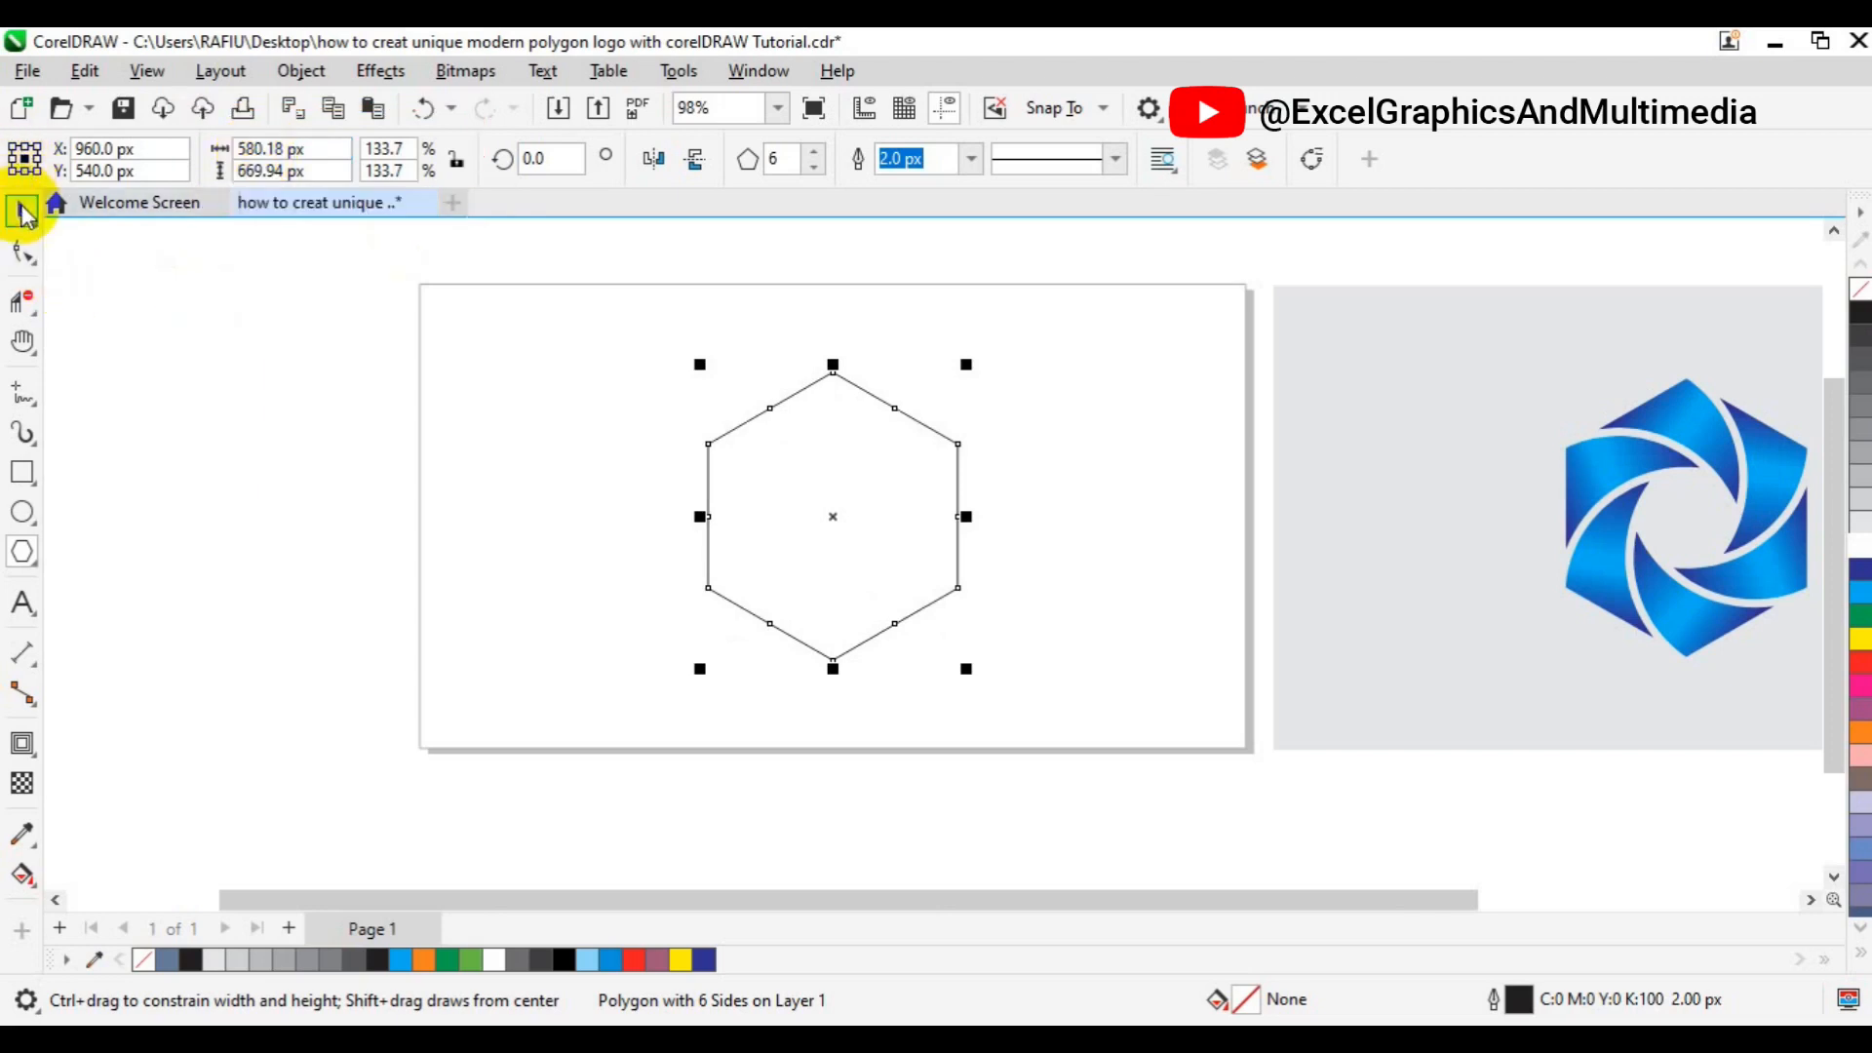
{"action": "left_click", "coordinate": [745, 539]}
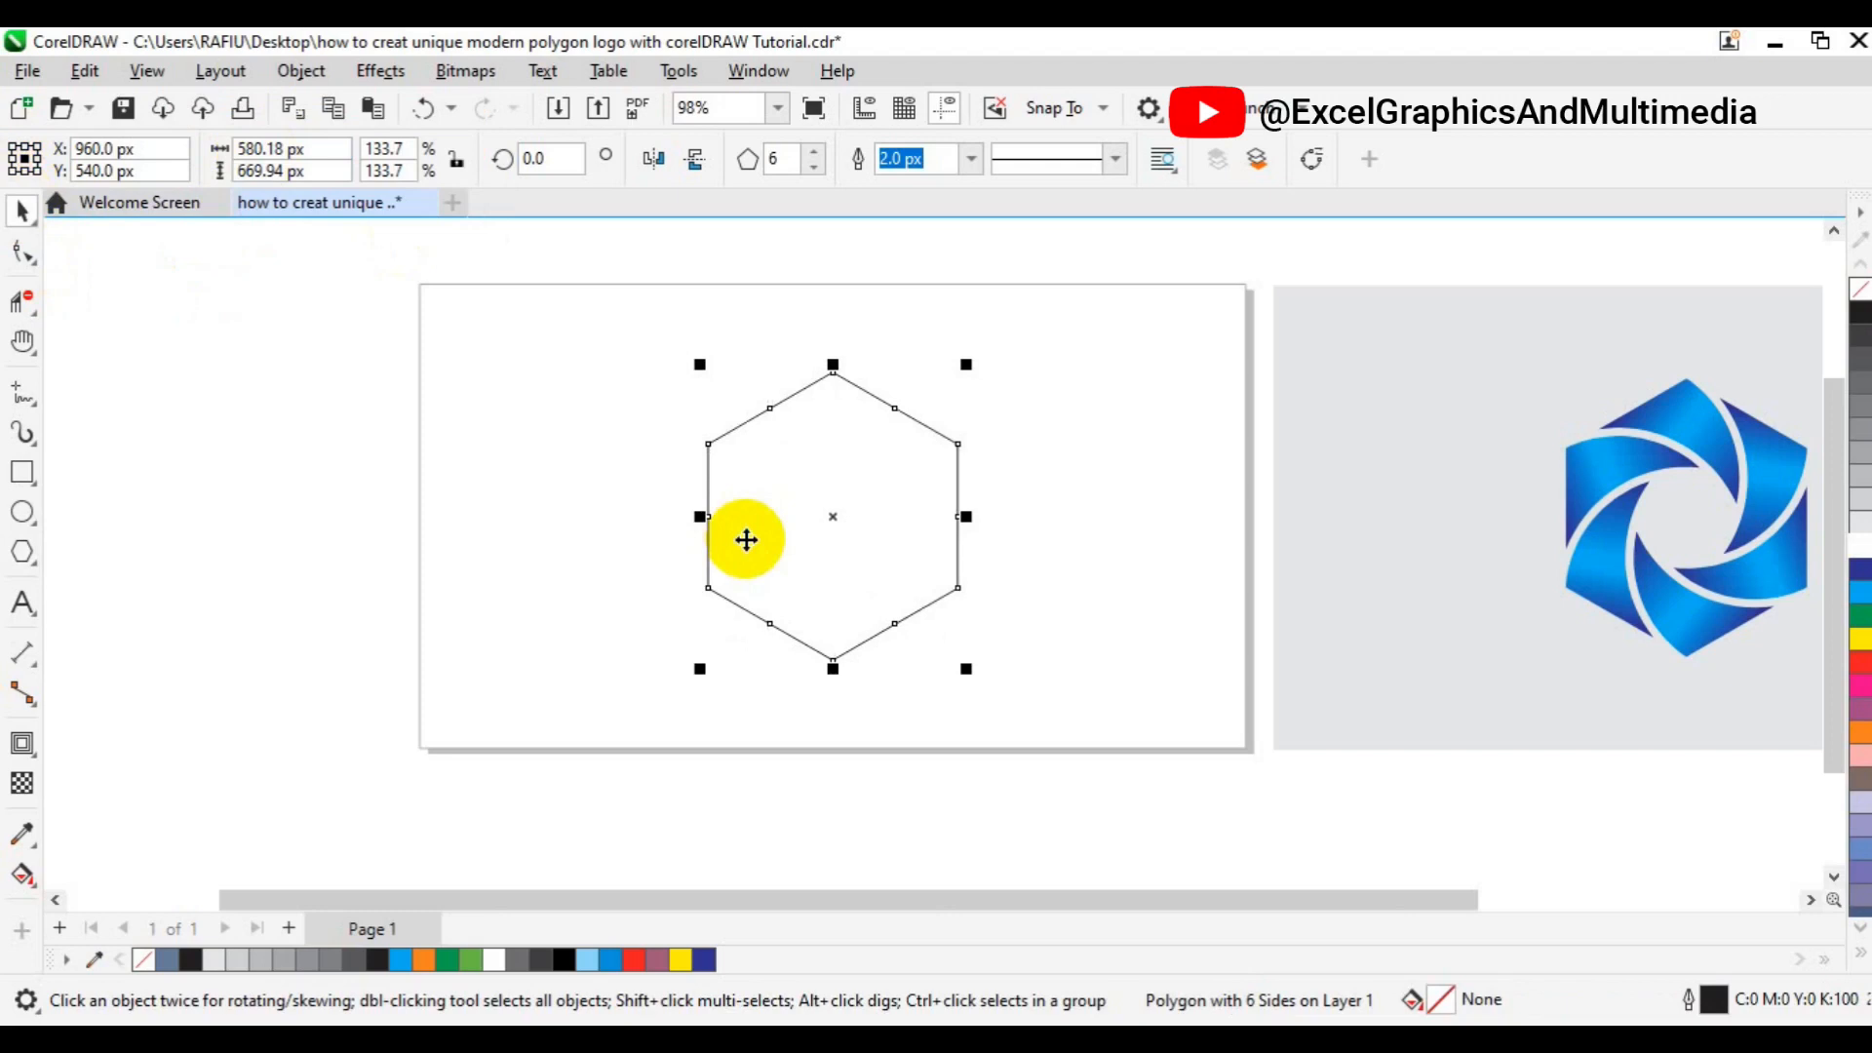
{"action": "left_click", "coordinate": [745, 538]}
{"action": "left_click", "coordinate": [746, 539]}
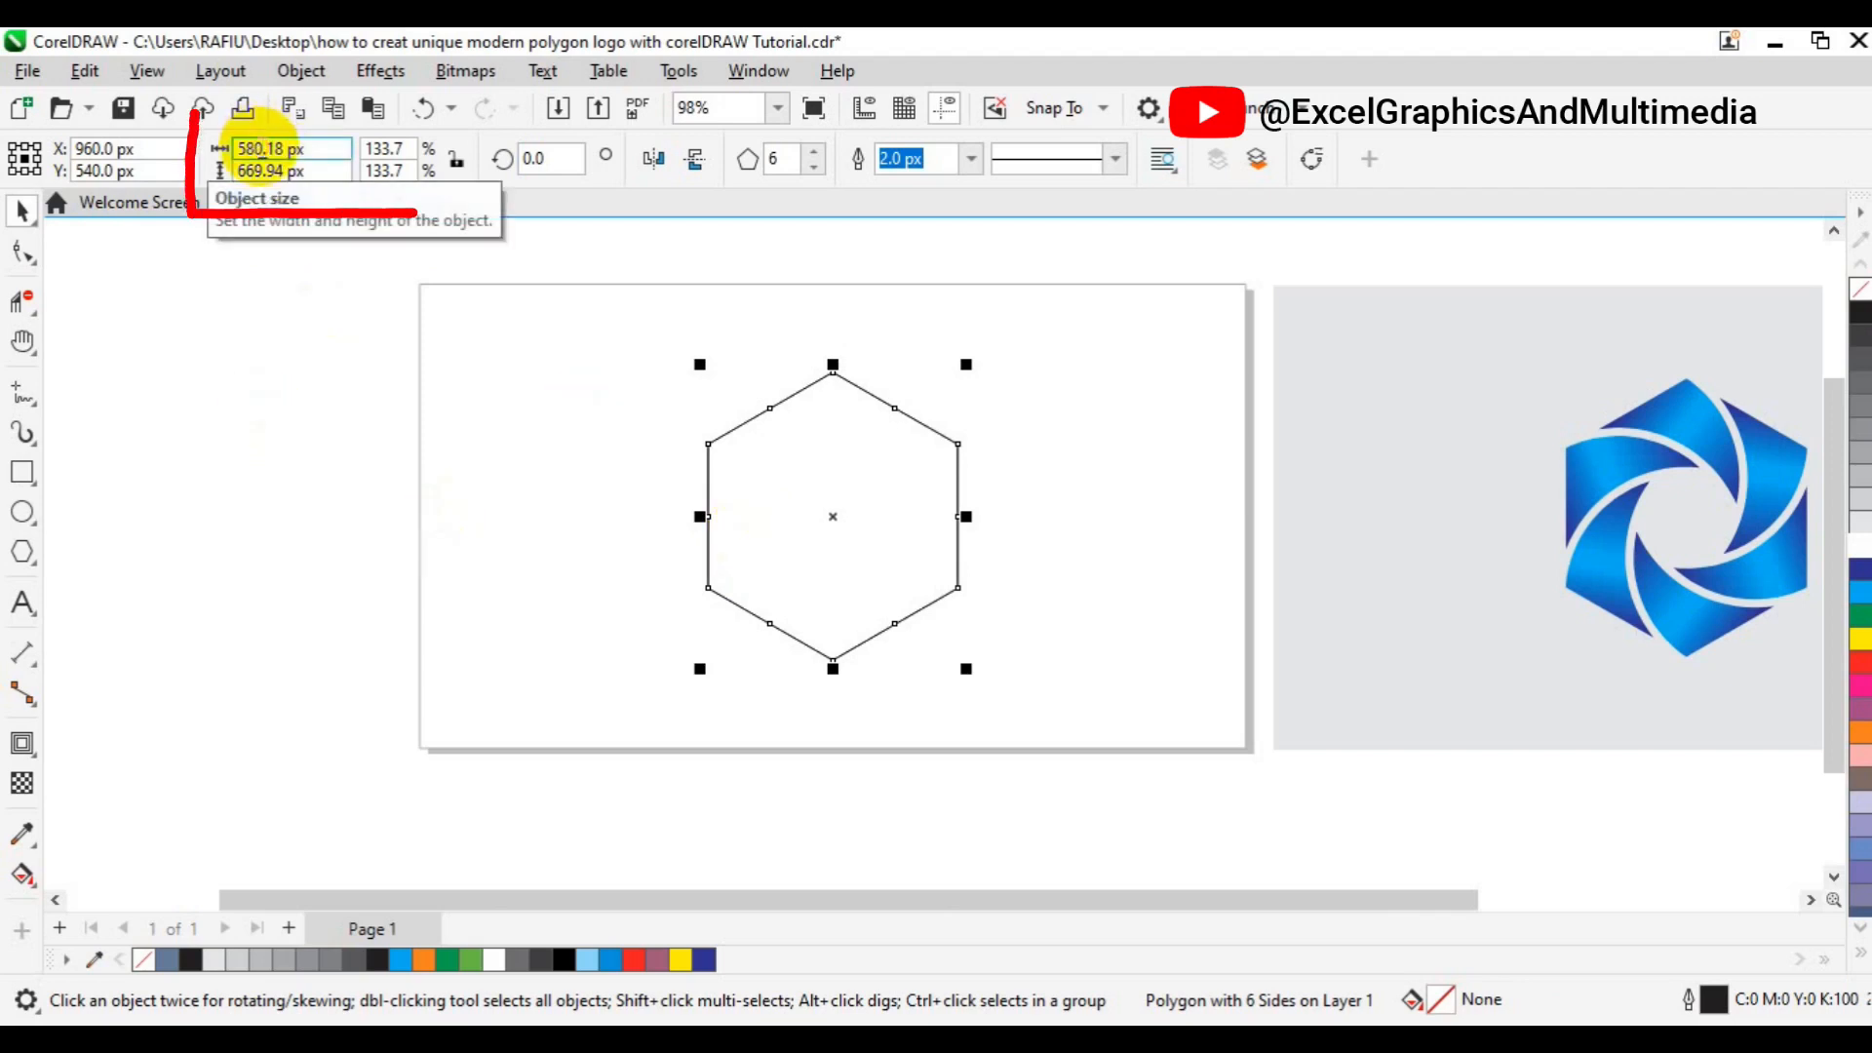
{"action": "left_click", "coordinate": [261, 149]}
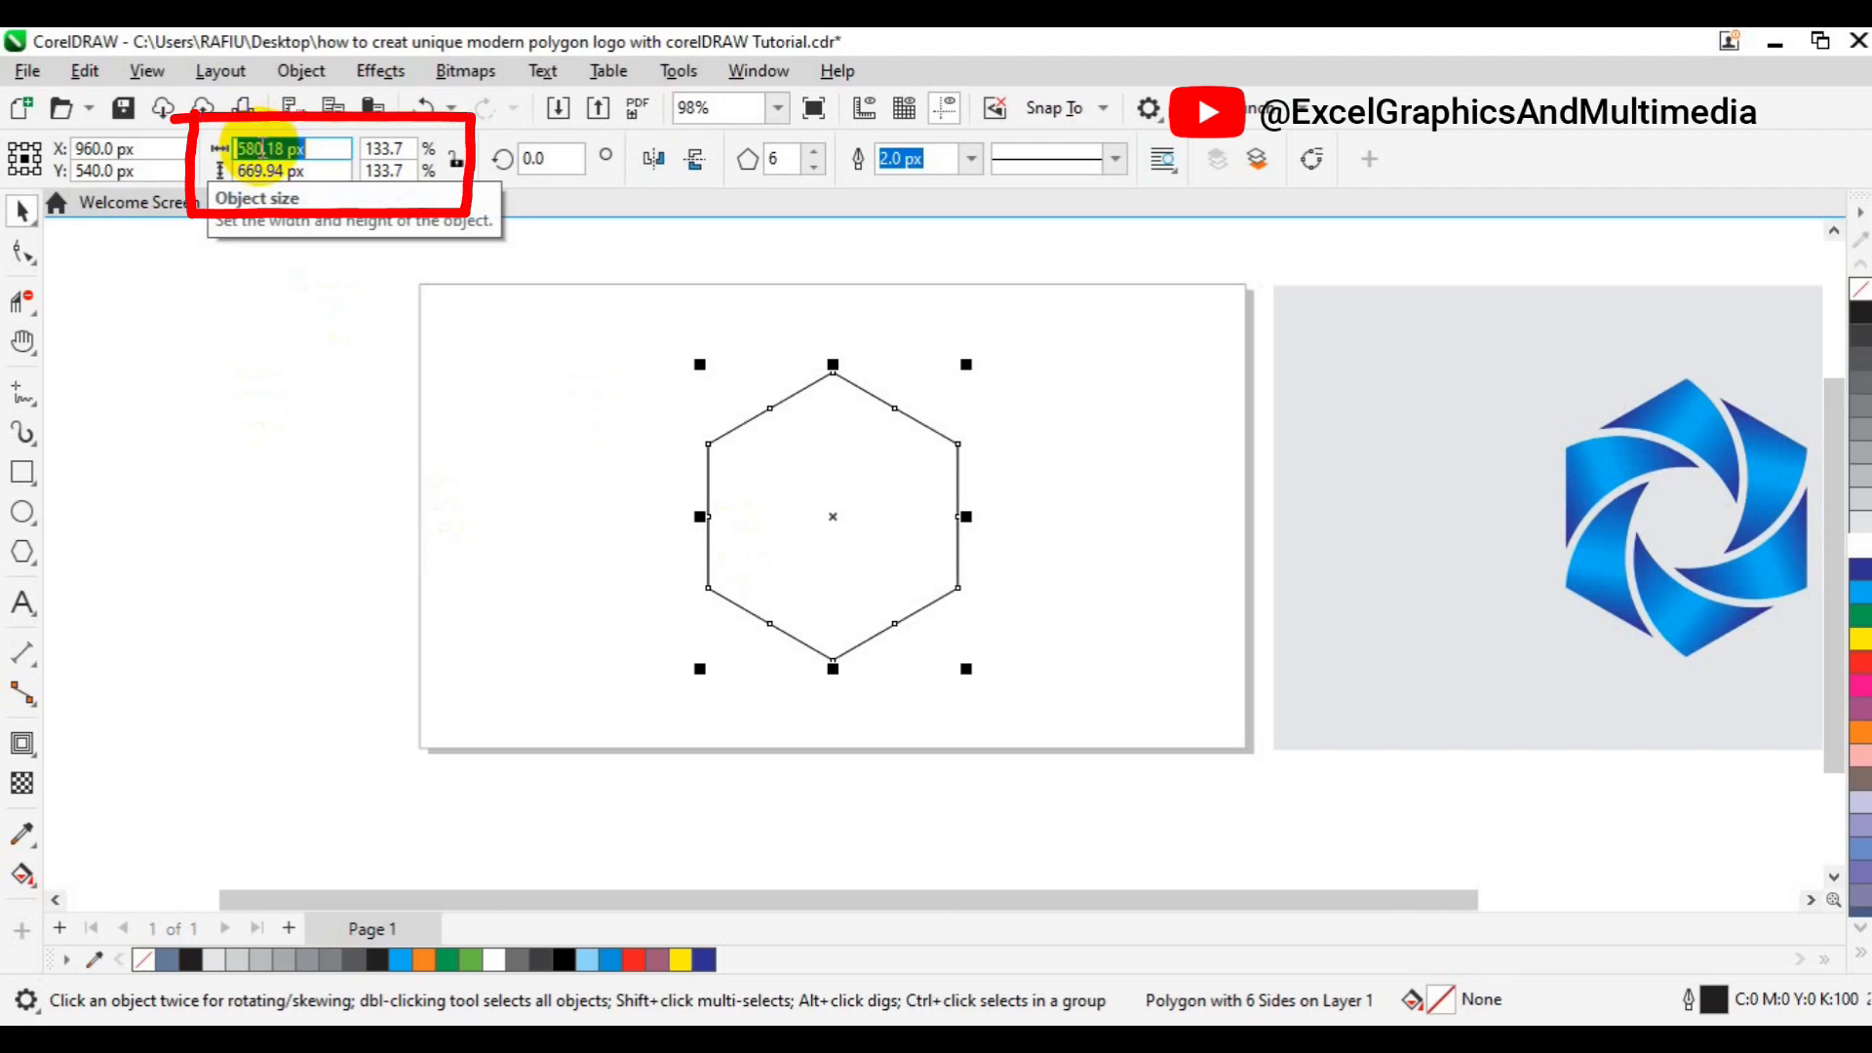
{"action": "type", "text": "264.78"}
{"action": "key", "text": "Tab"}
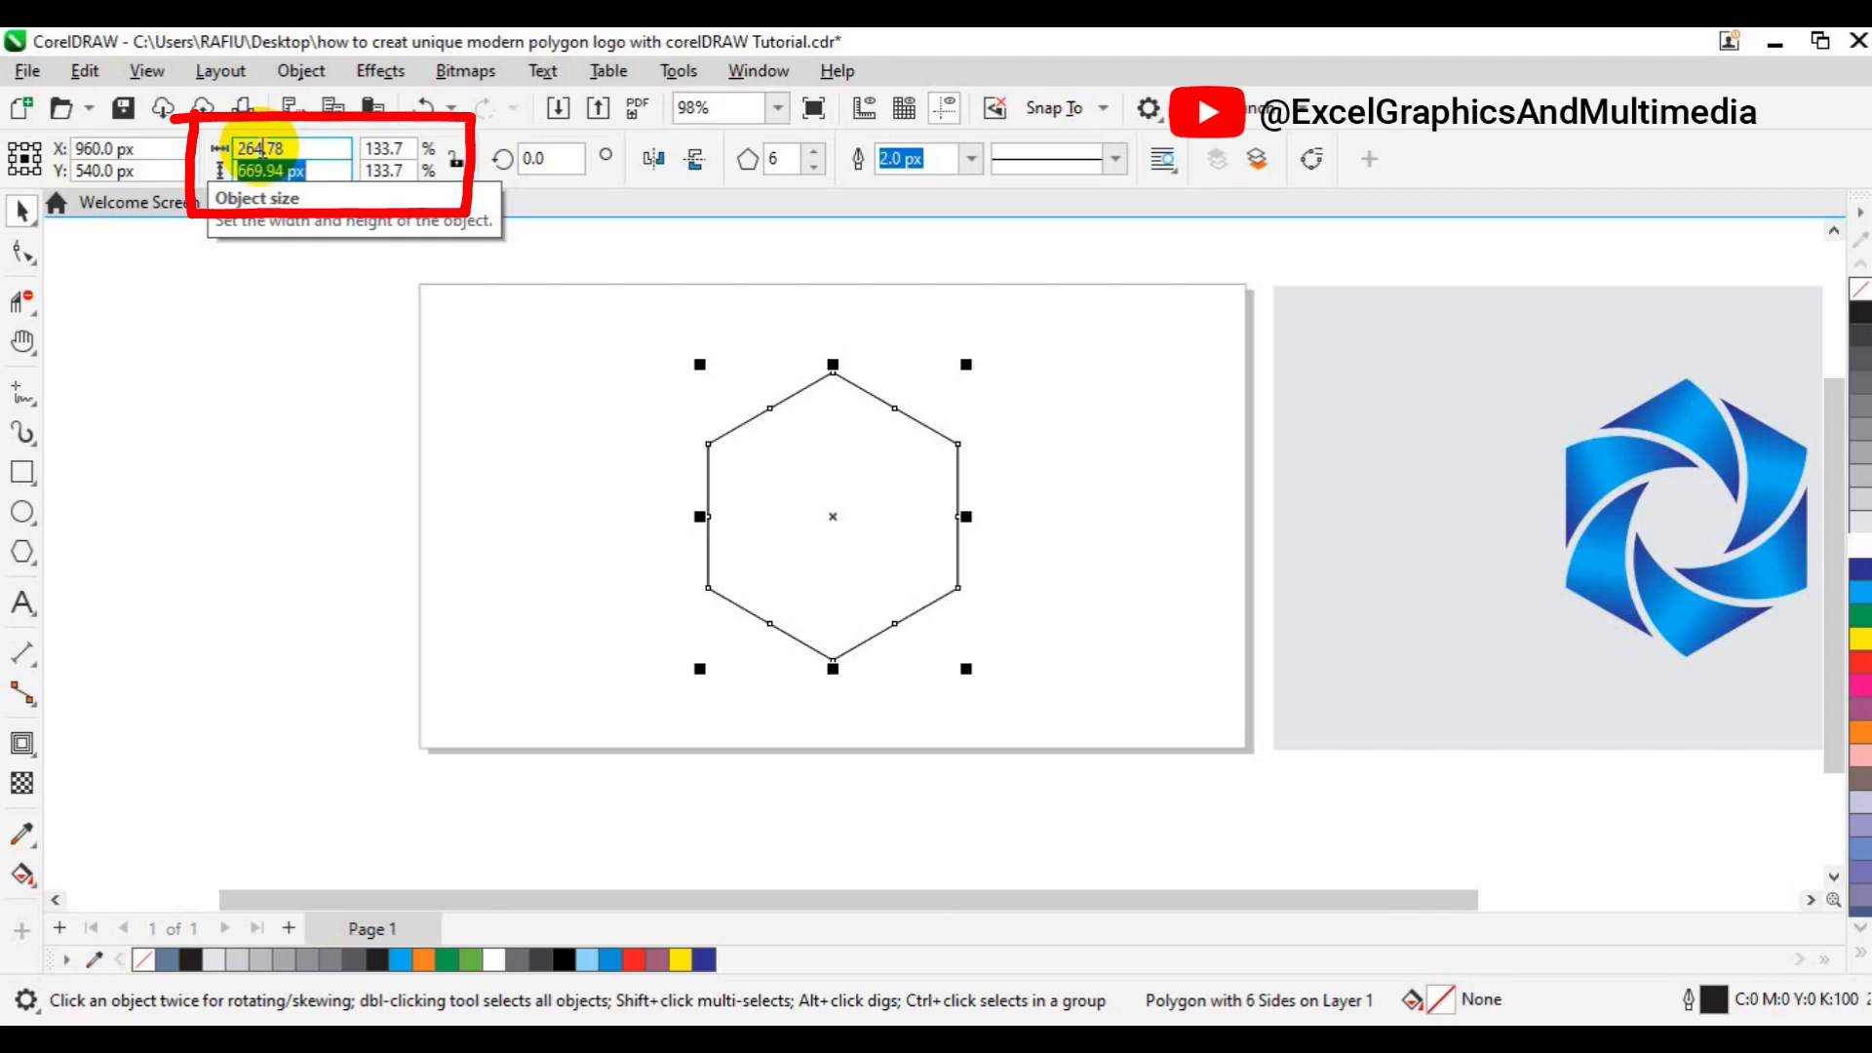
{"action": "type", "text": "305.75"}
{"action": "key", "text": "Return"}
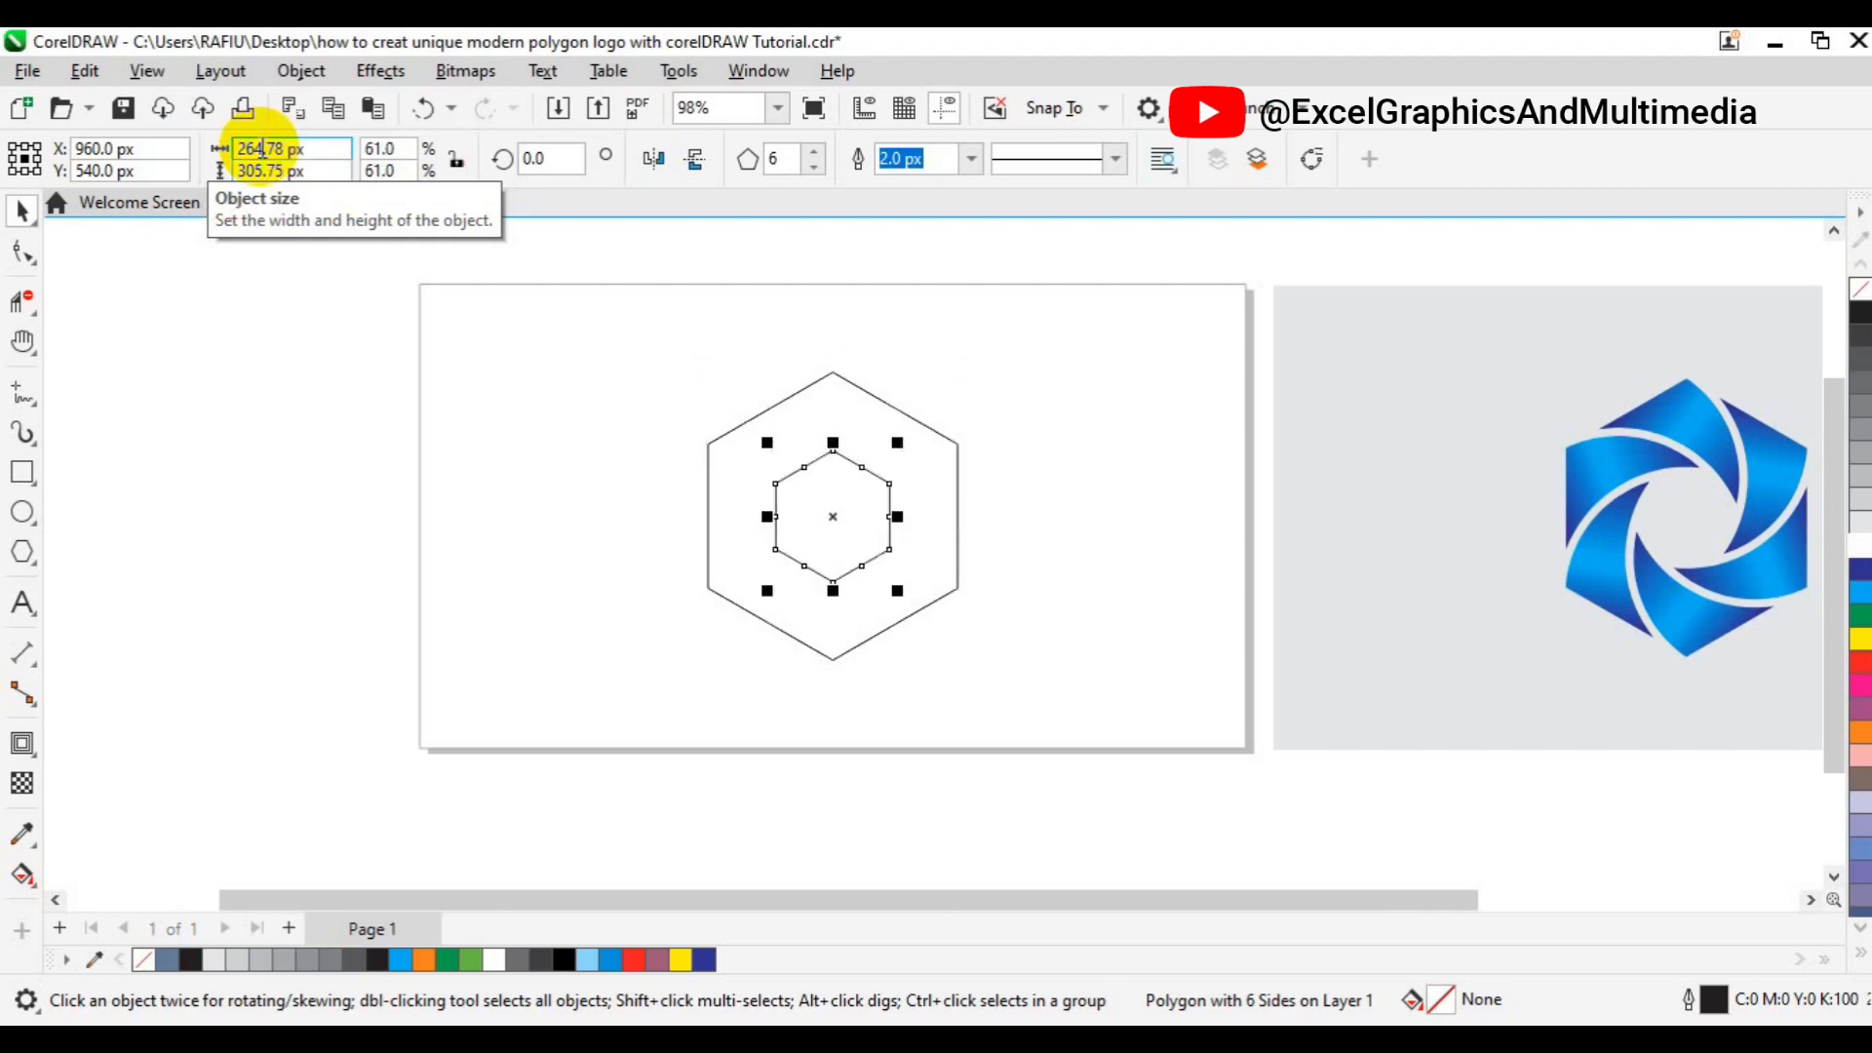
{"action": "left_click", "coordinate": [257, 357]}
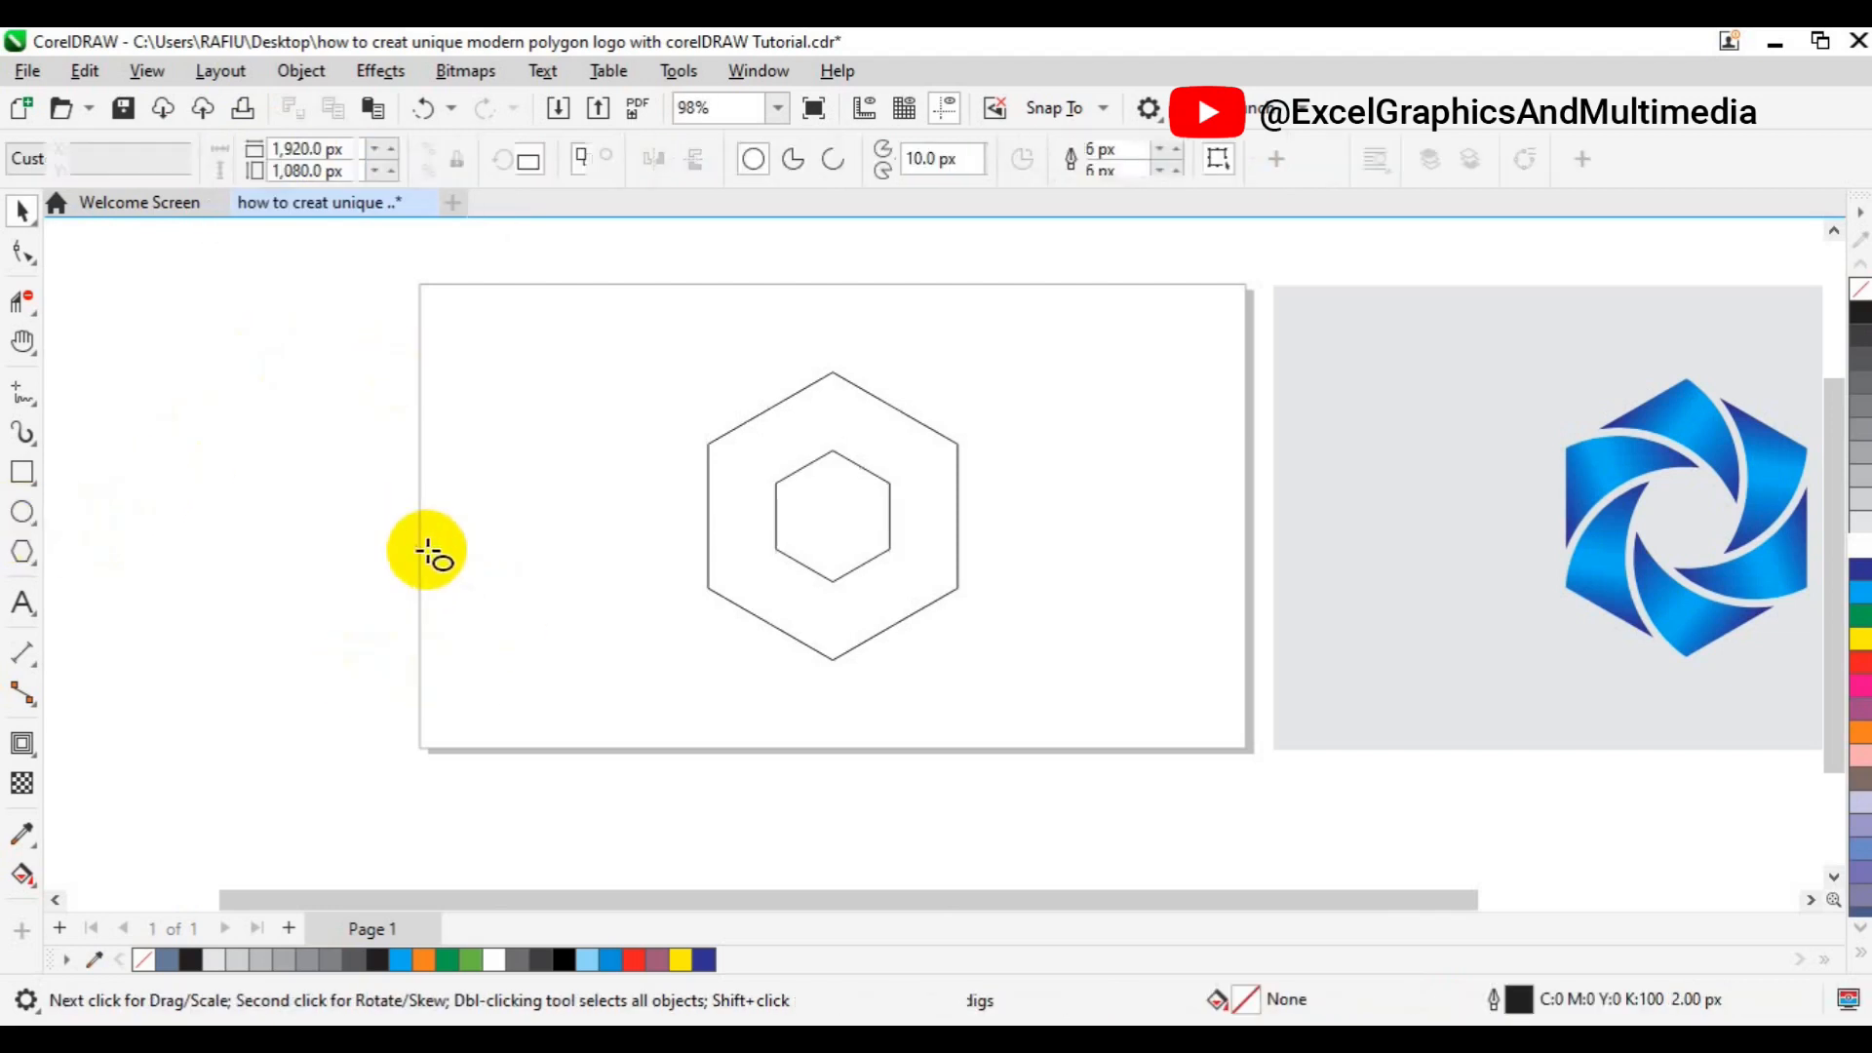
Step: Draw a circle about 507 px in diameter at the lower-left part of the page
{"action": "key", "text": "F7"}
{"action": "mouse_move", "coordinate": [430, 547]}
{"action": "left_mouse_down"}
{"action": "mouse_move", "coordinate": [563, 641]}
{"action": "mouse_move", "coordinate": [647, 667]}
{"action": "left_mouse_up"}
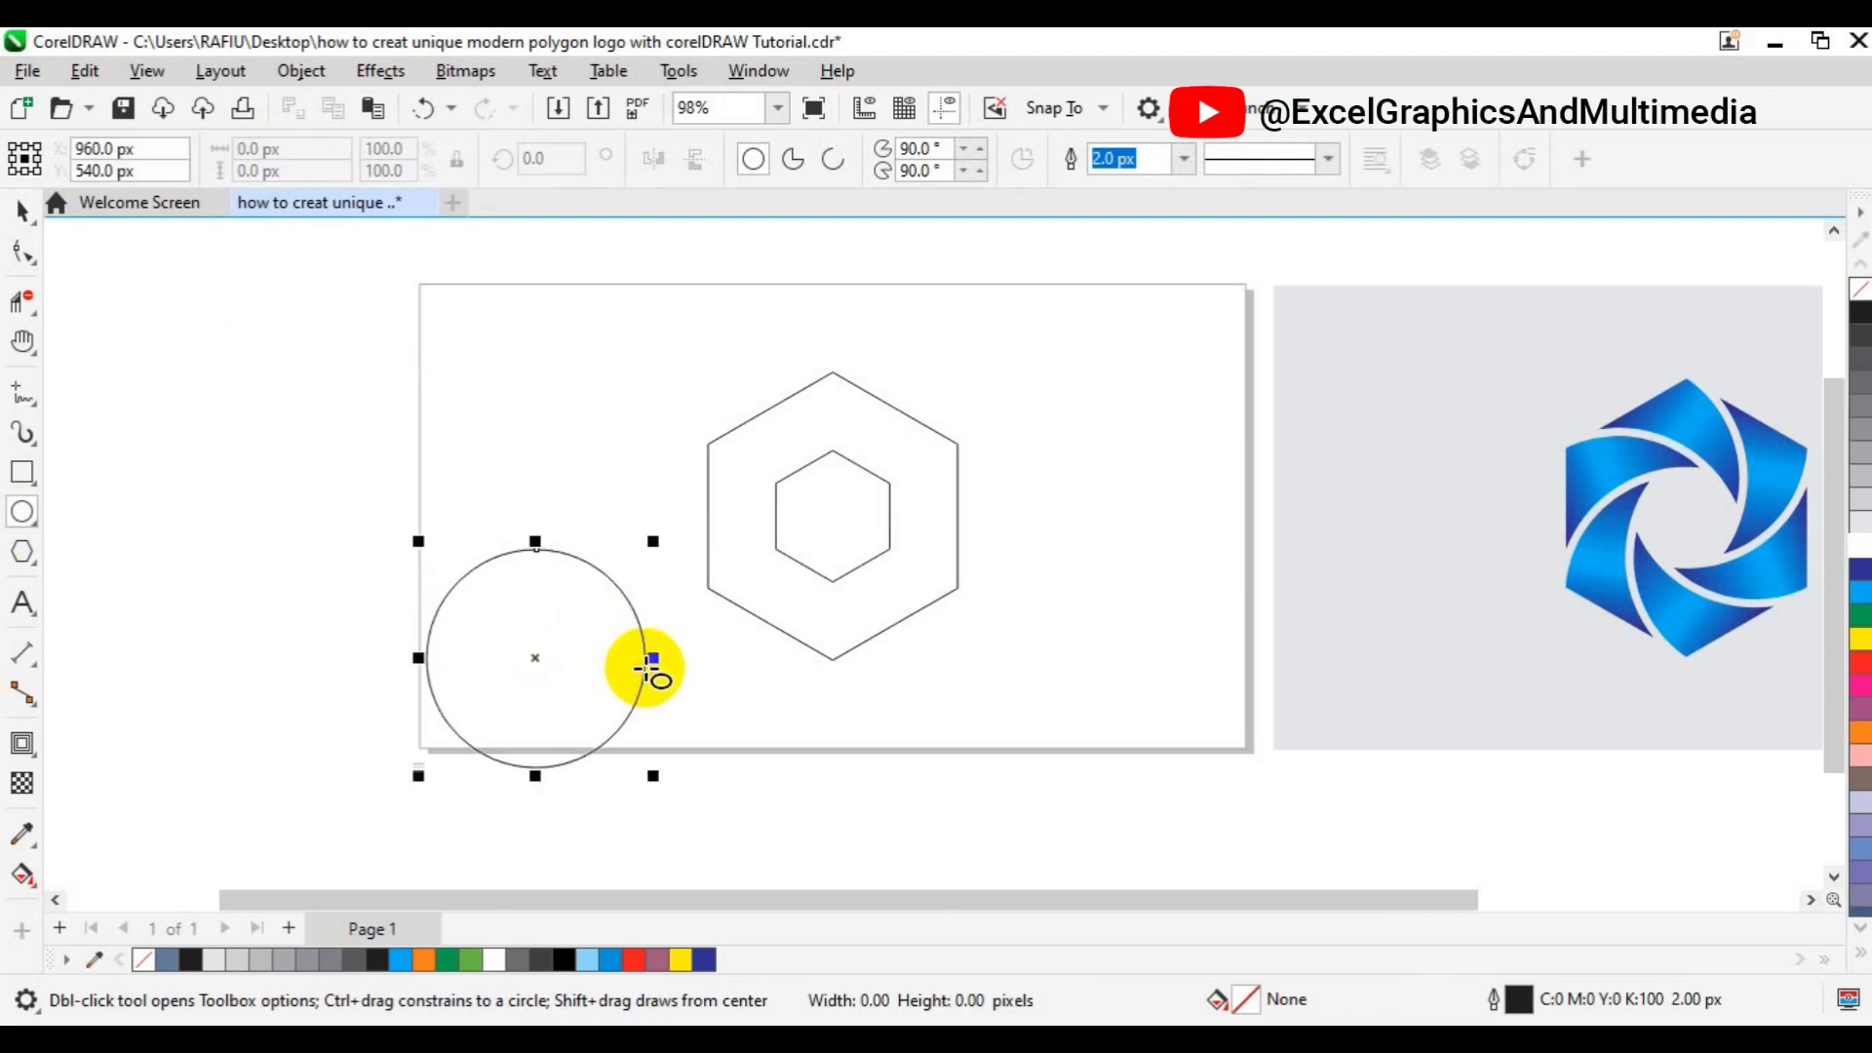
{"action": "key", "text": "space"}
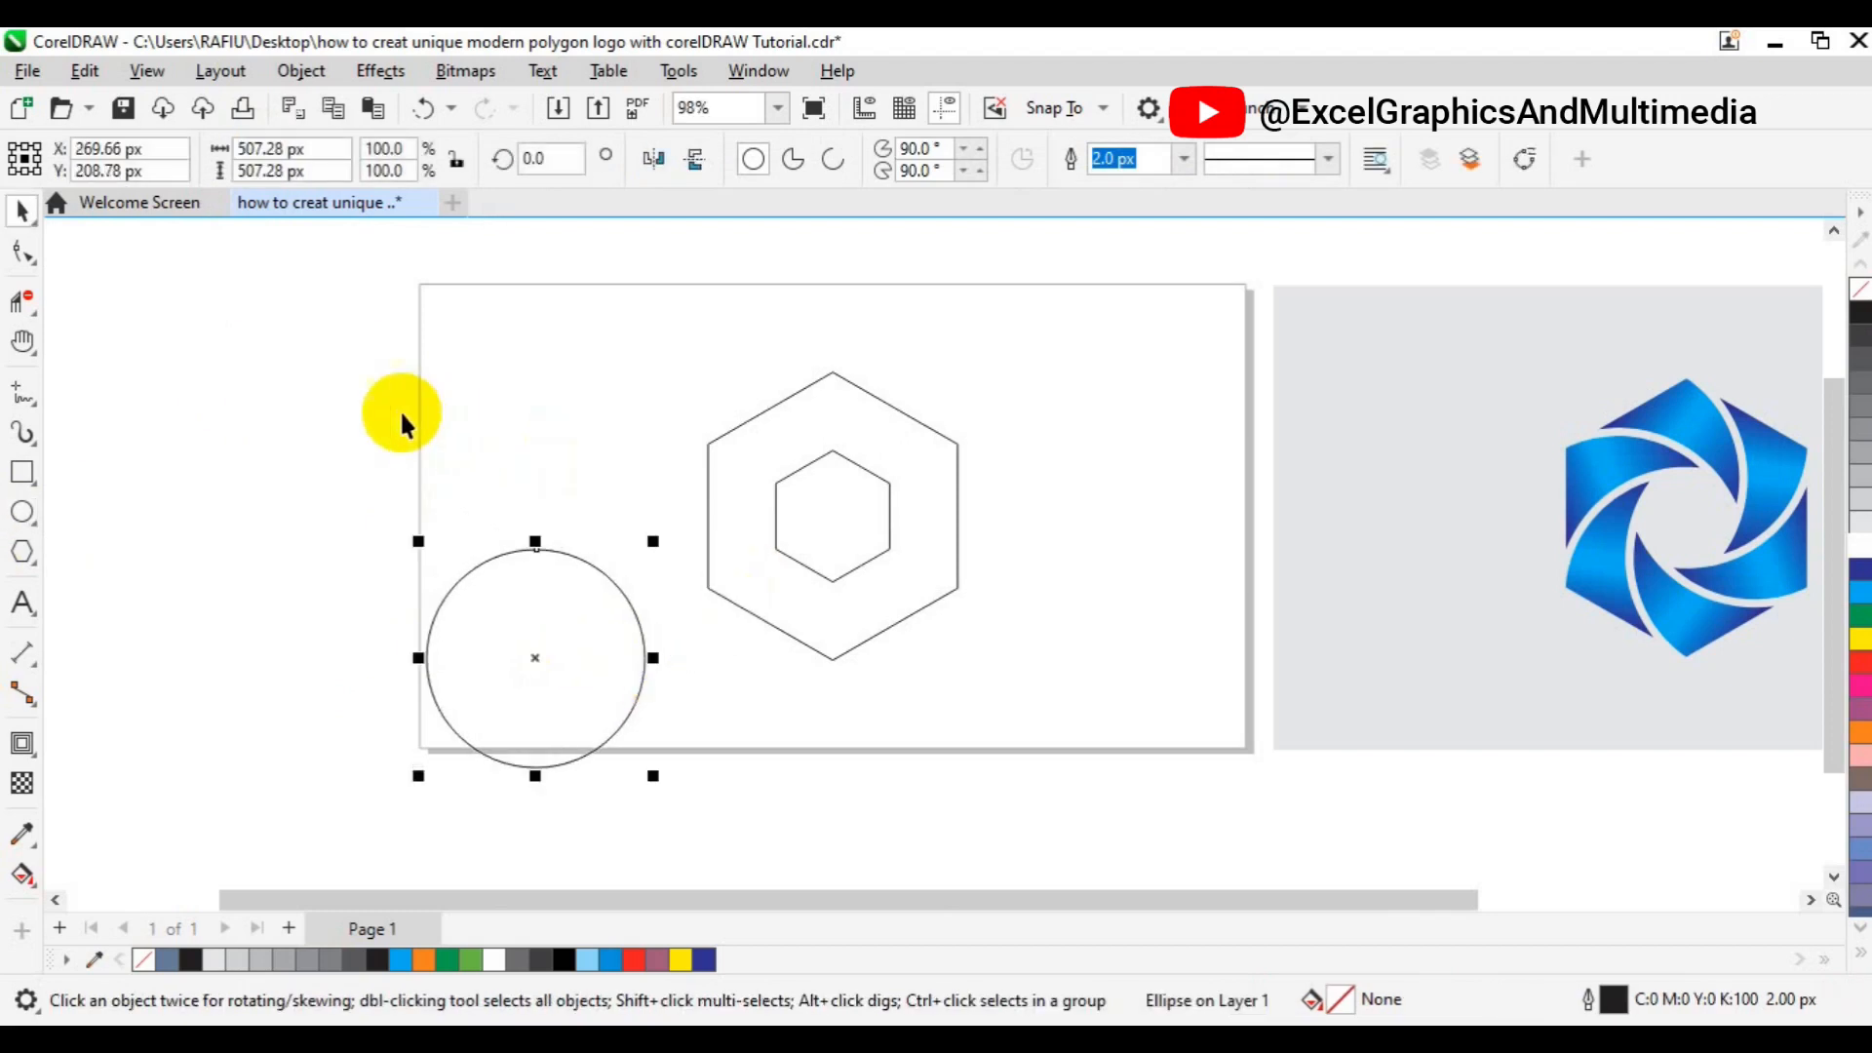
Step: Set the circle's width and height to 582.27 px and center it on the page
{"action": "left_click", "coordinate": [262, 153]}
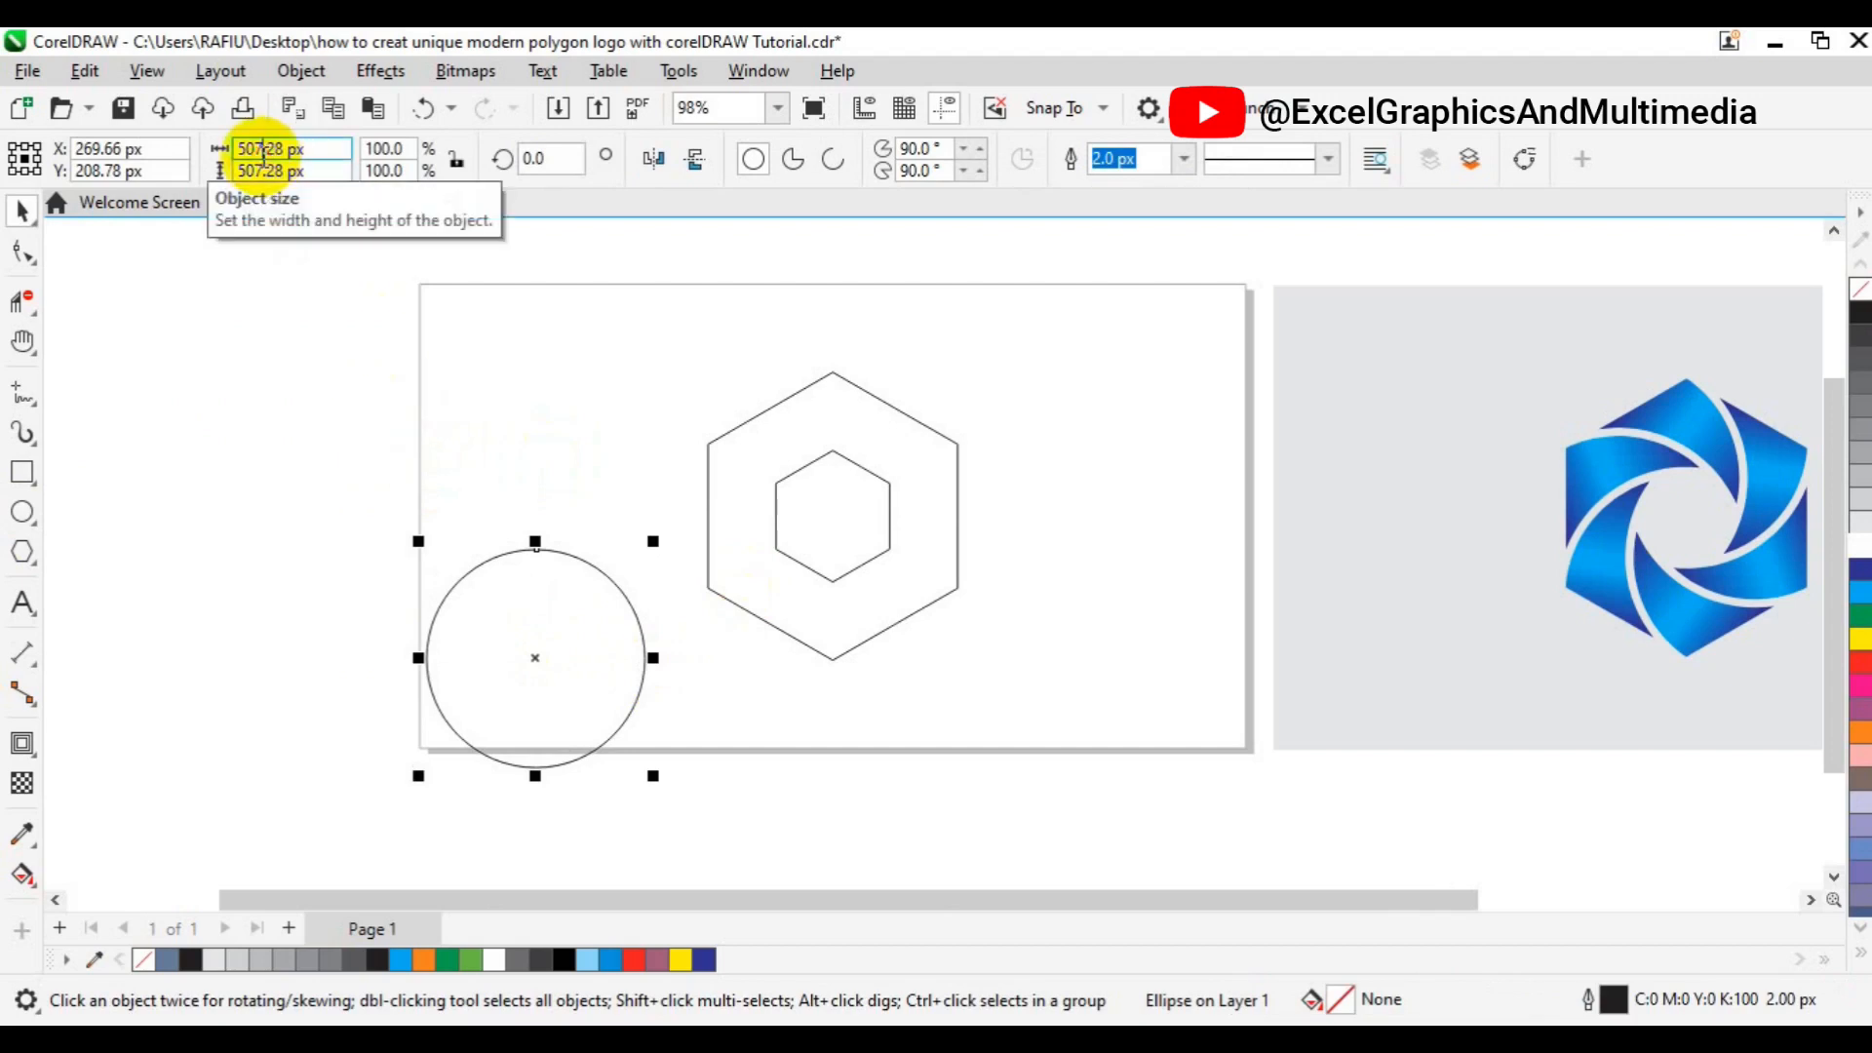
{"action": "double_click", "coordinate": [262, 153]}
{"action": "type", "text": "5"}
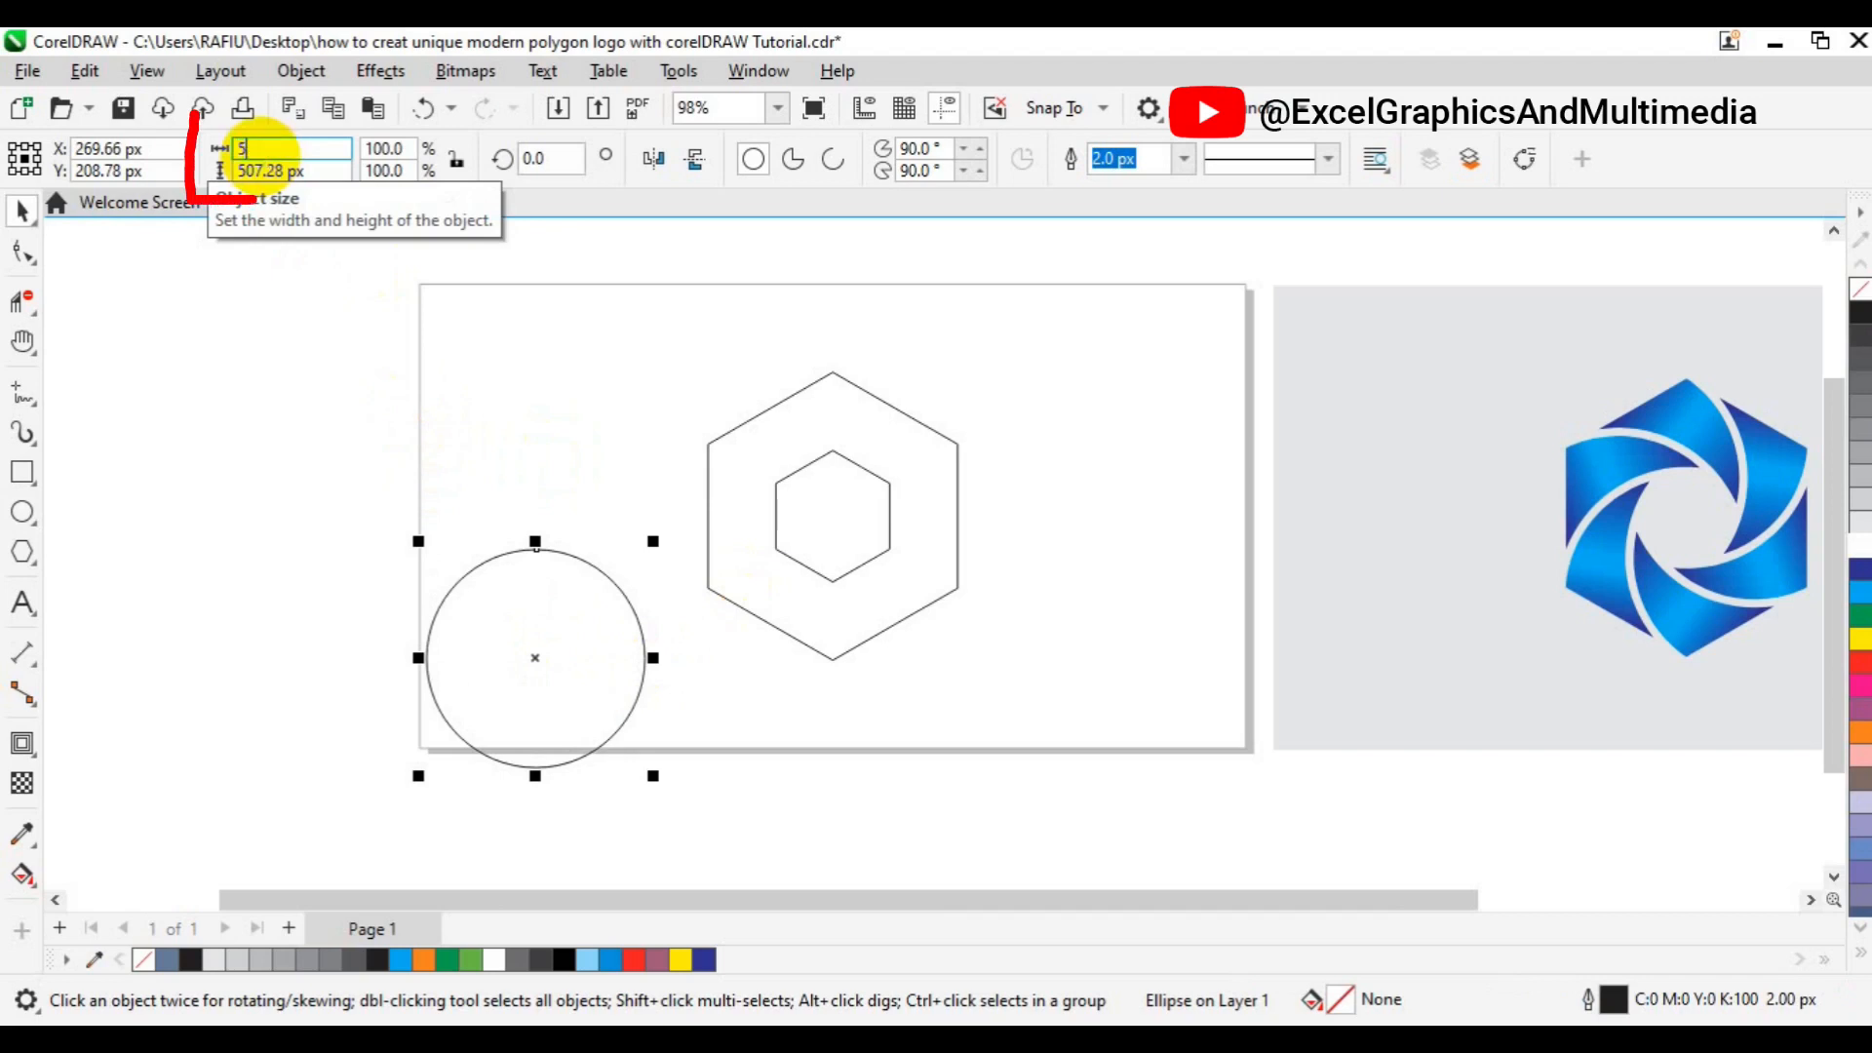
{"action": "type", "text": "28"}
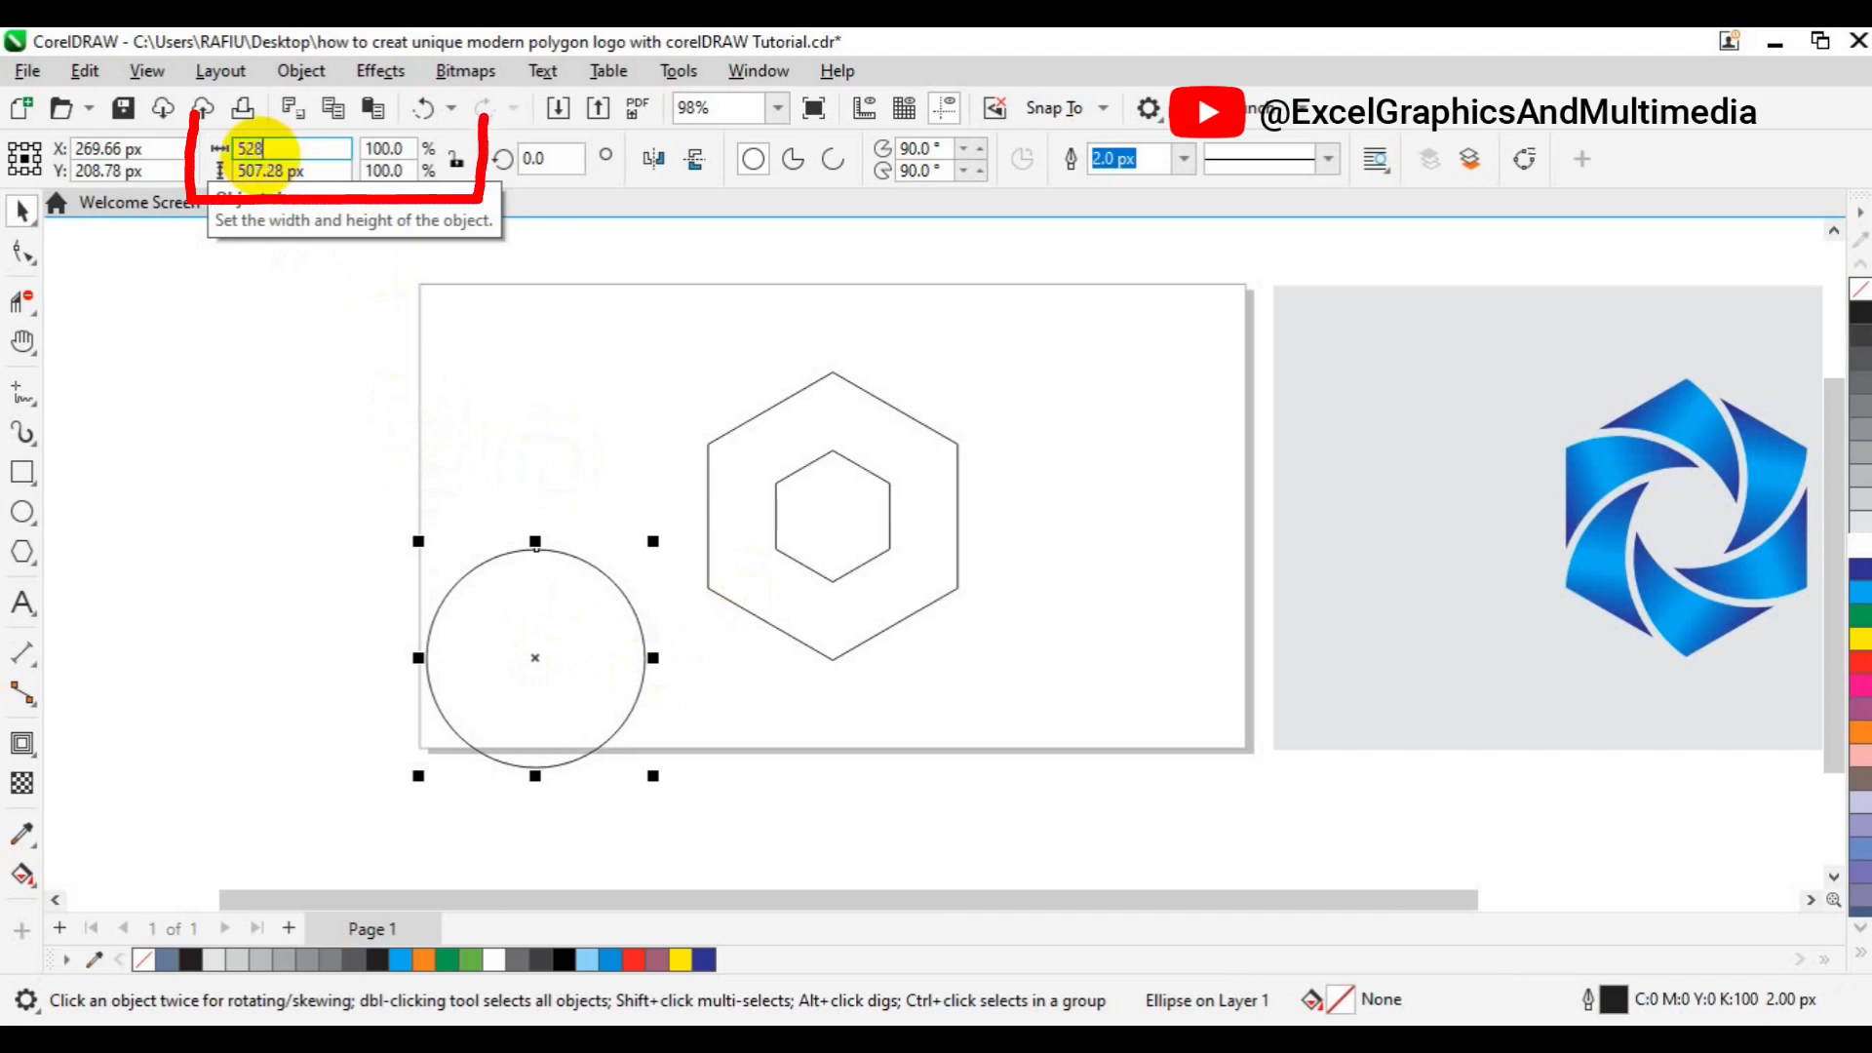
{"action": "type", "text": ".27"}
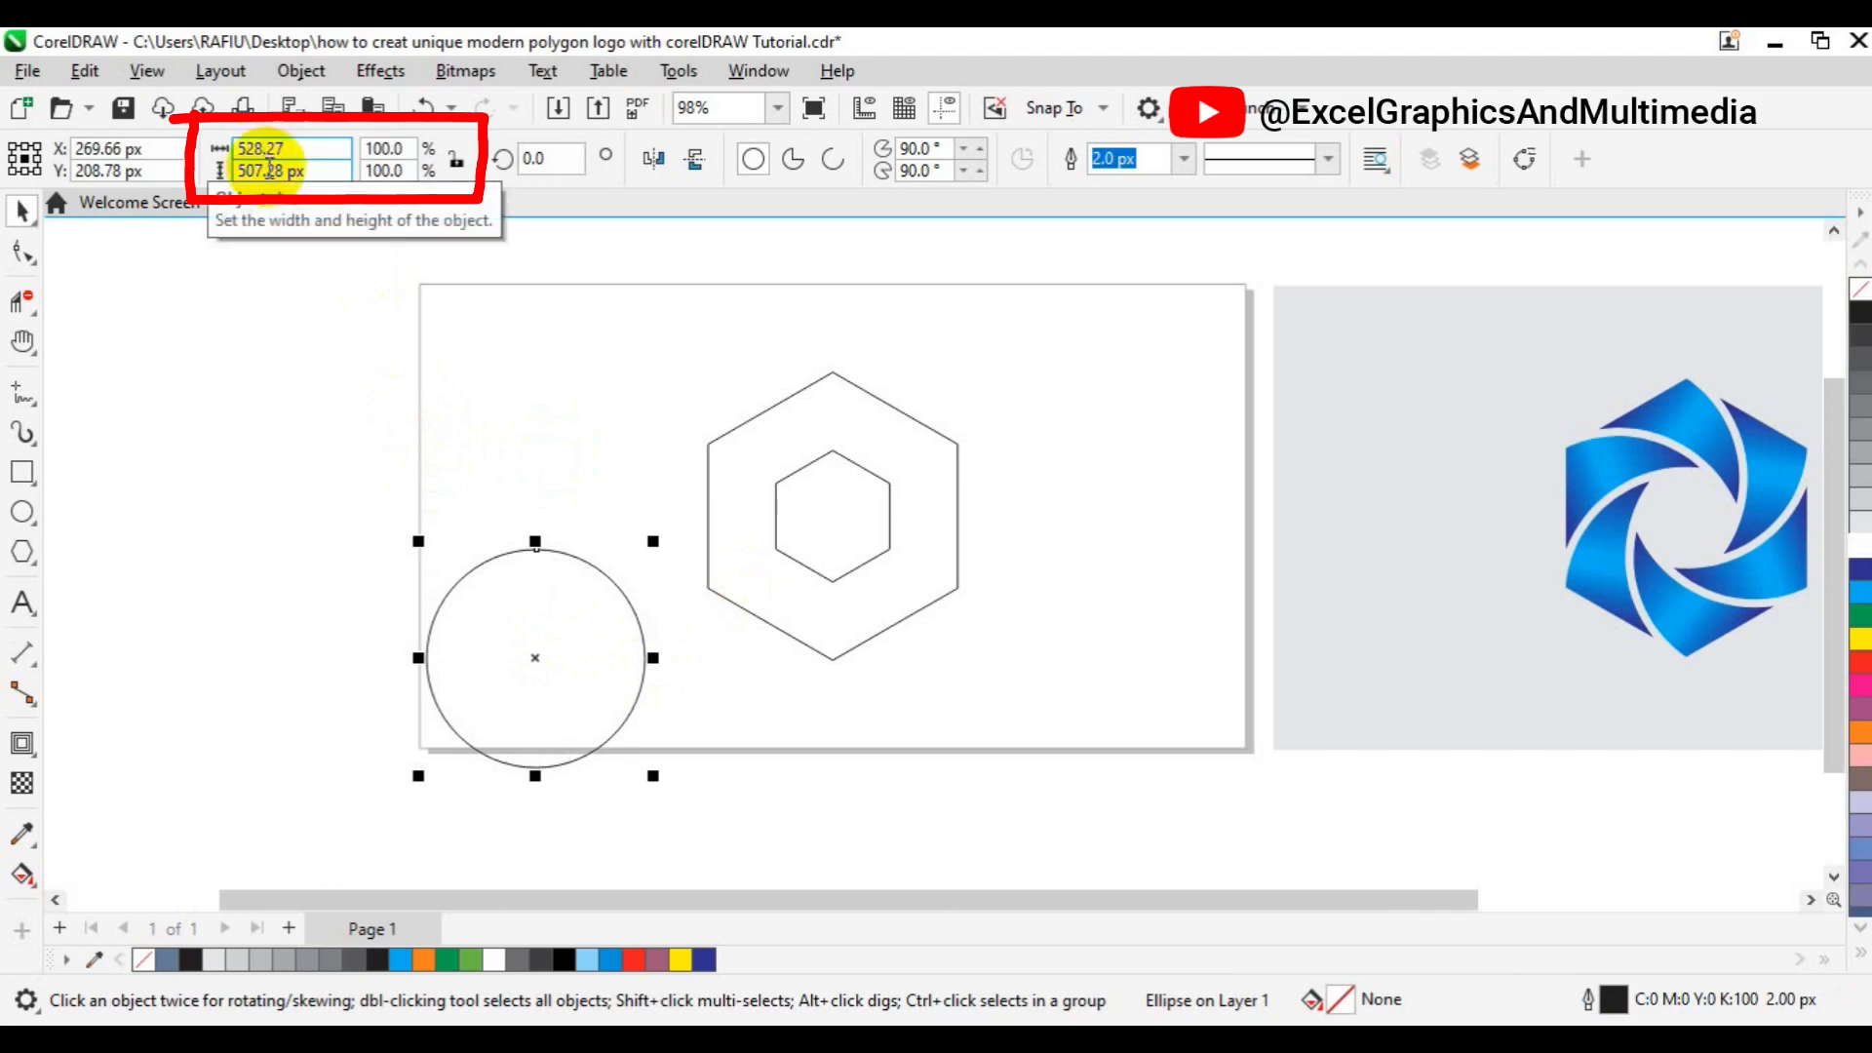
{"action": "left_click", "coordinate": [274, 174]}
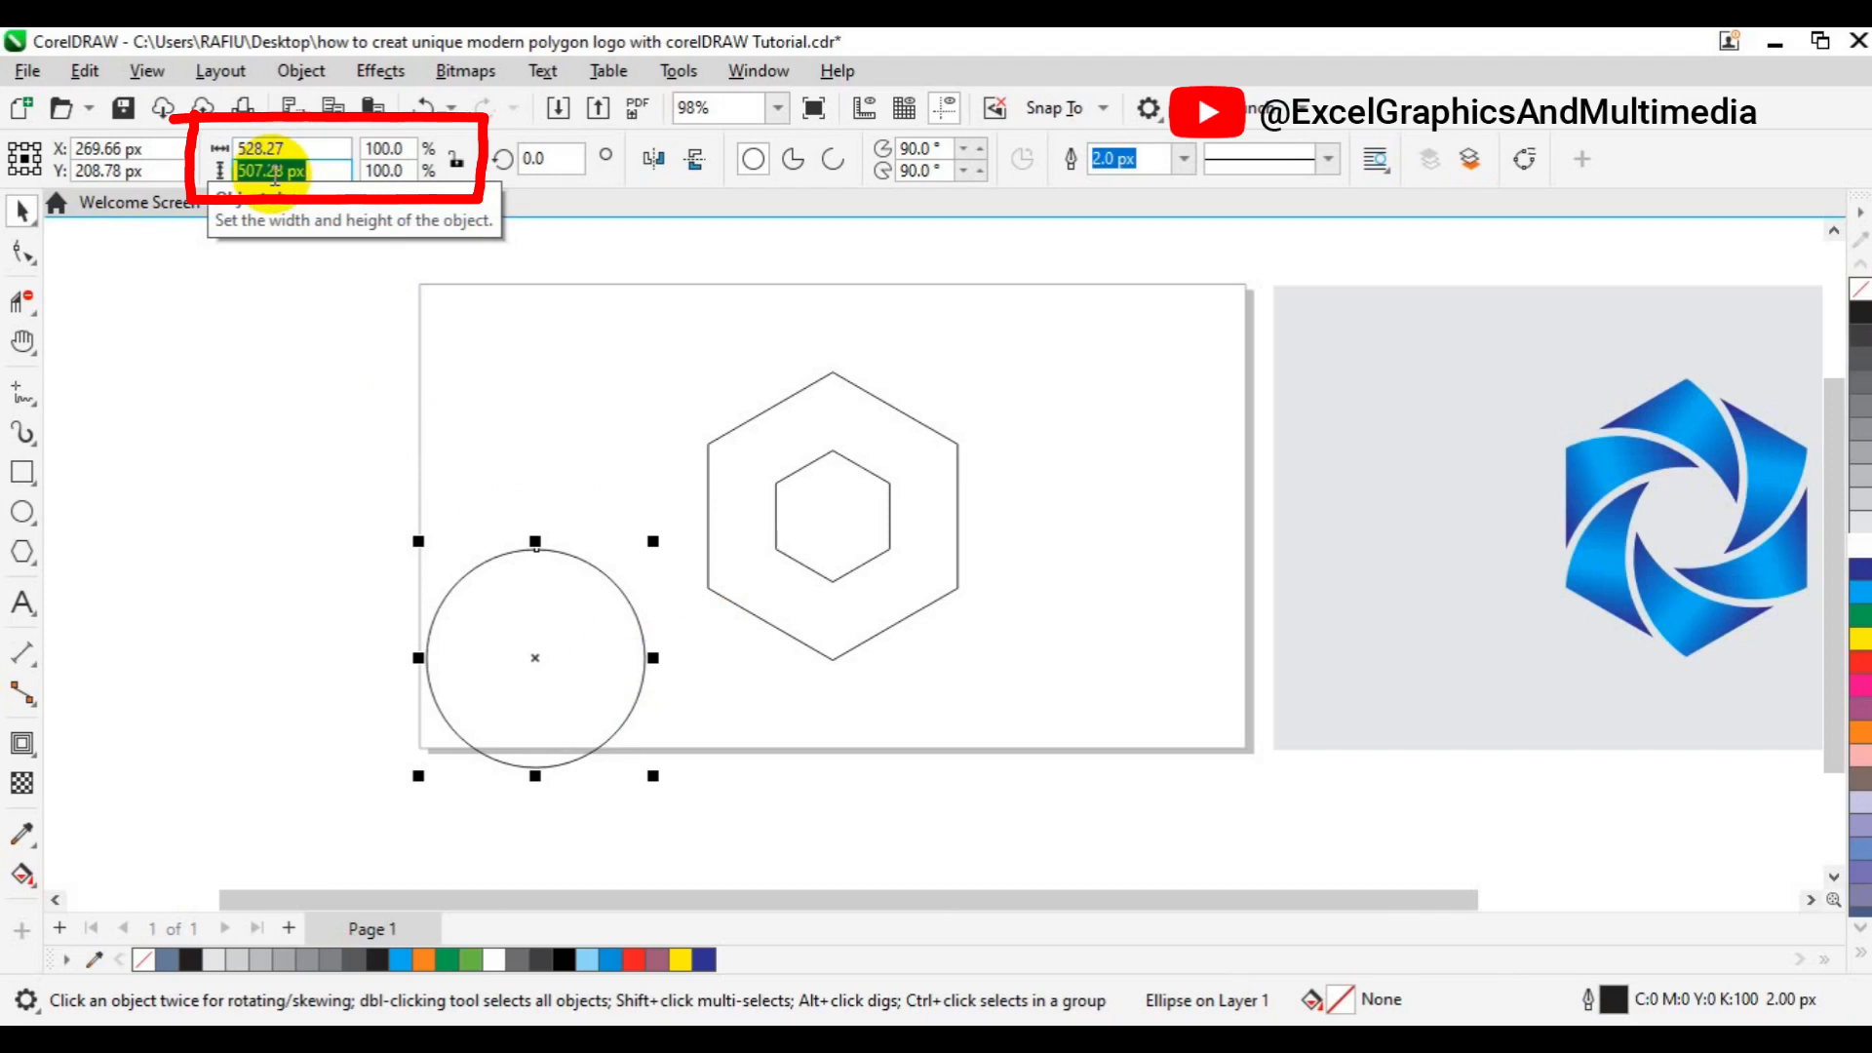
{"action": "type", "text": "582.27"}
{"action": "left_click", "coordinate": [256, 148]}
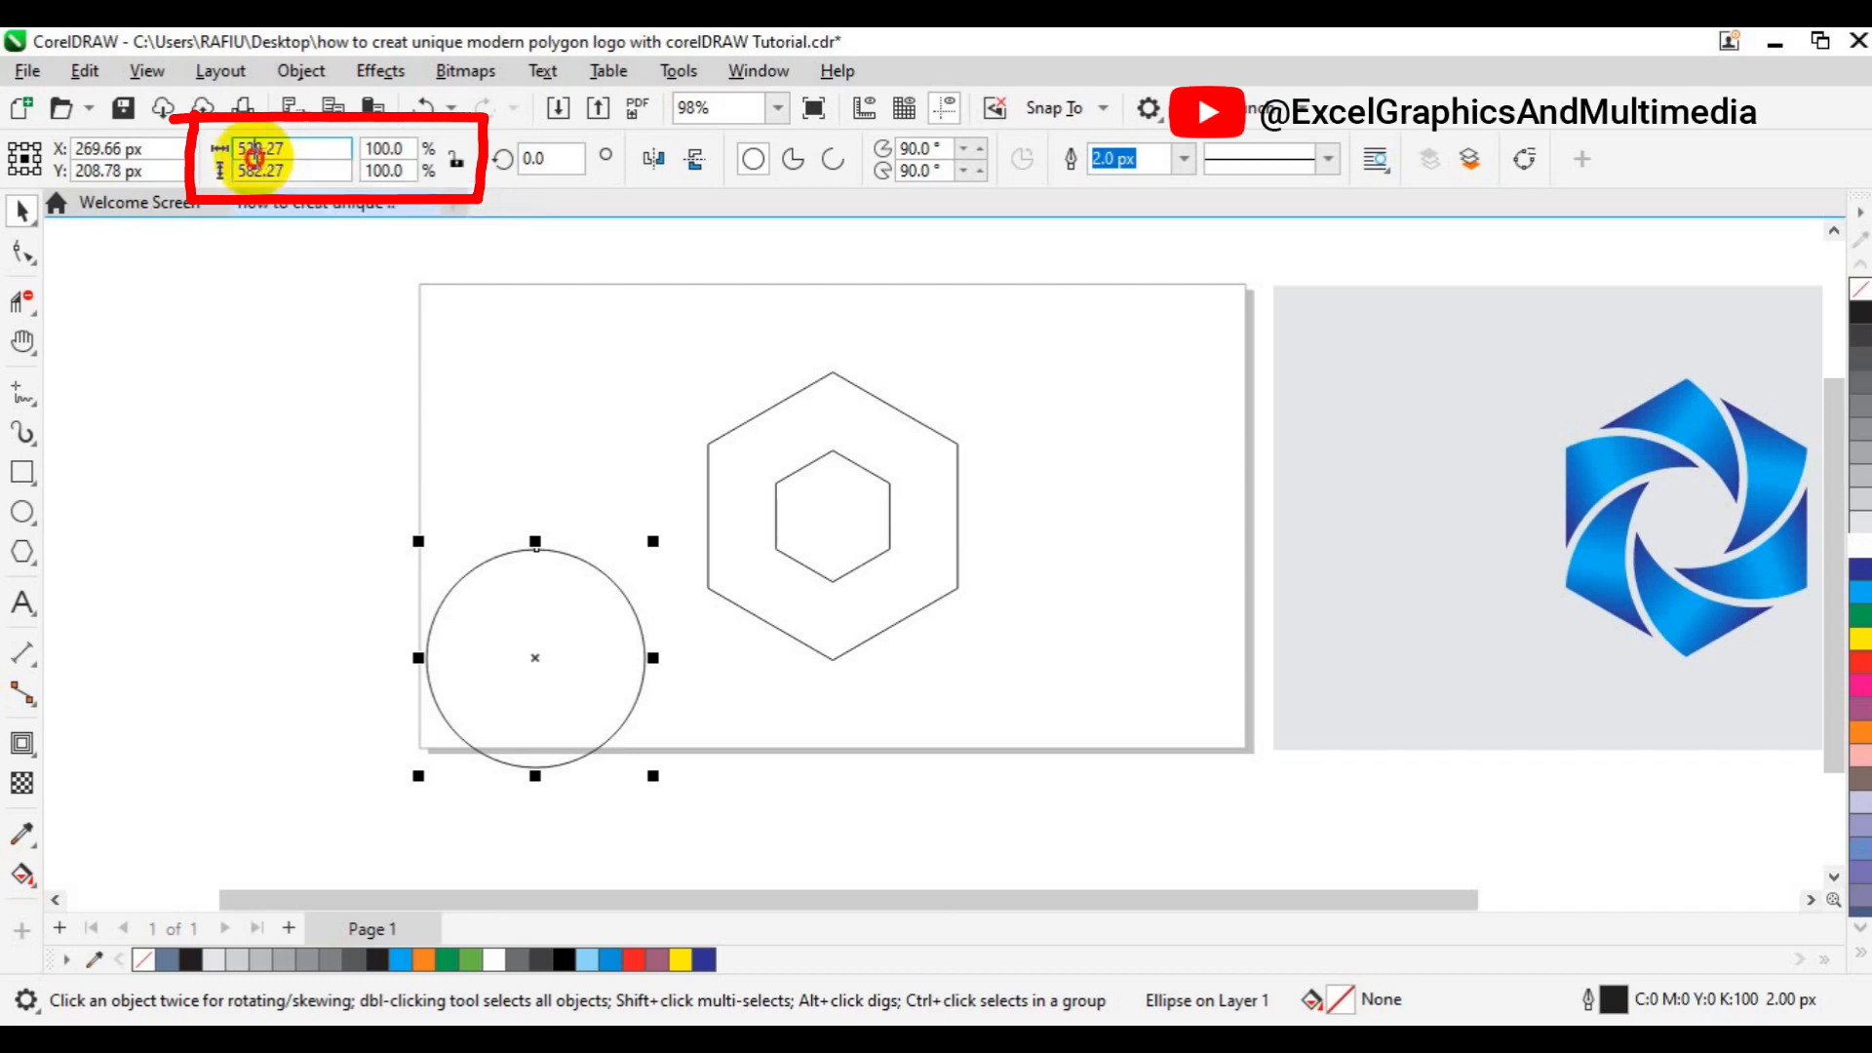
{"action": "key", "text": "BackSpace"}
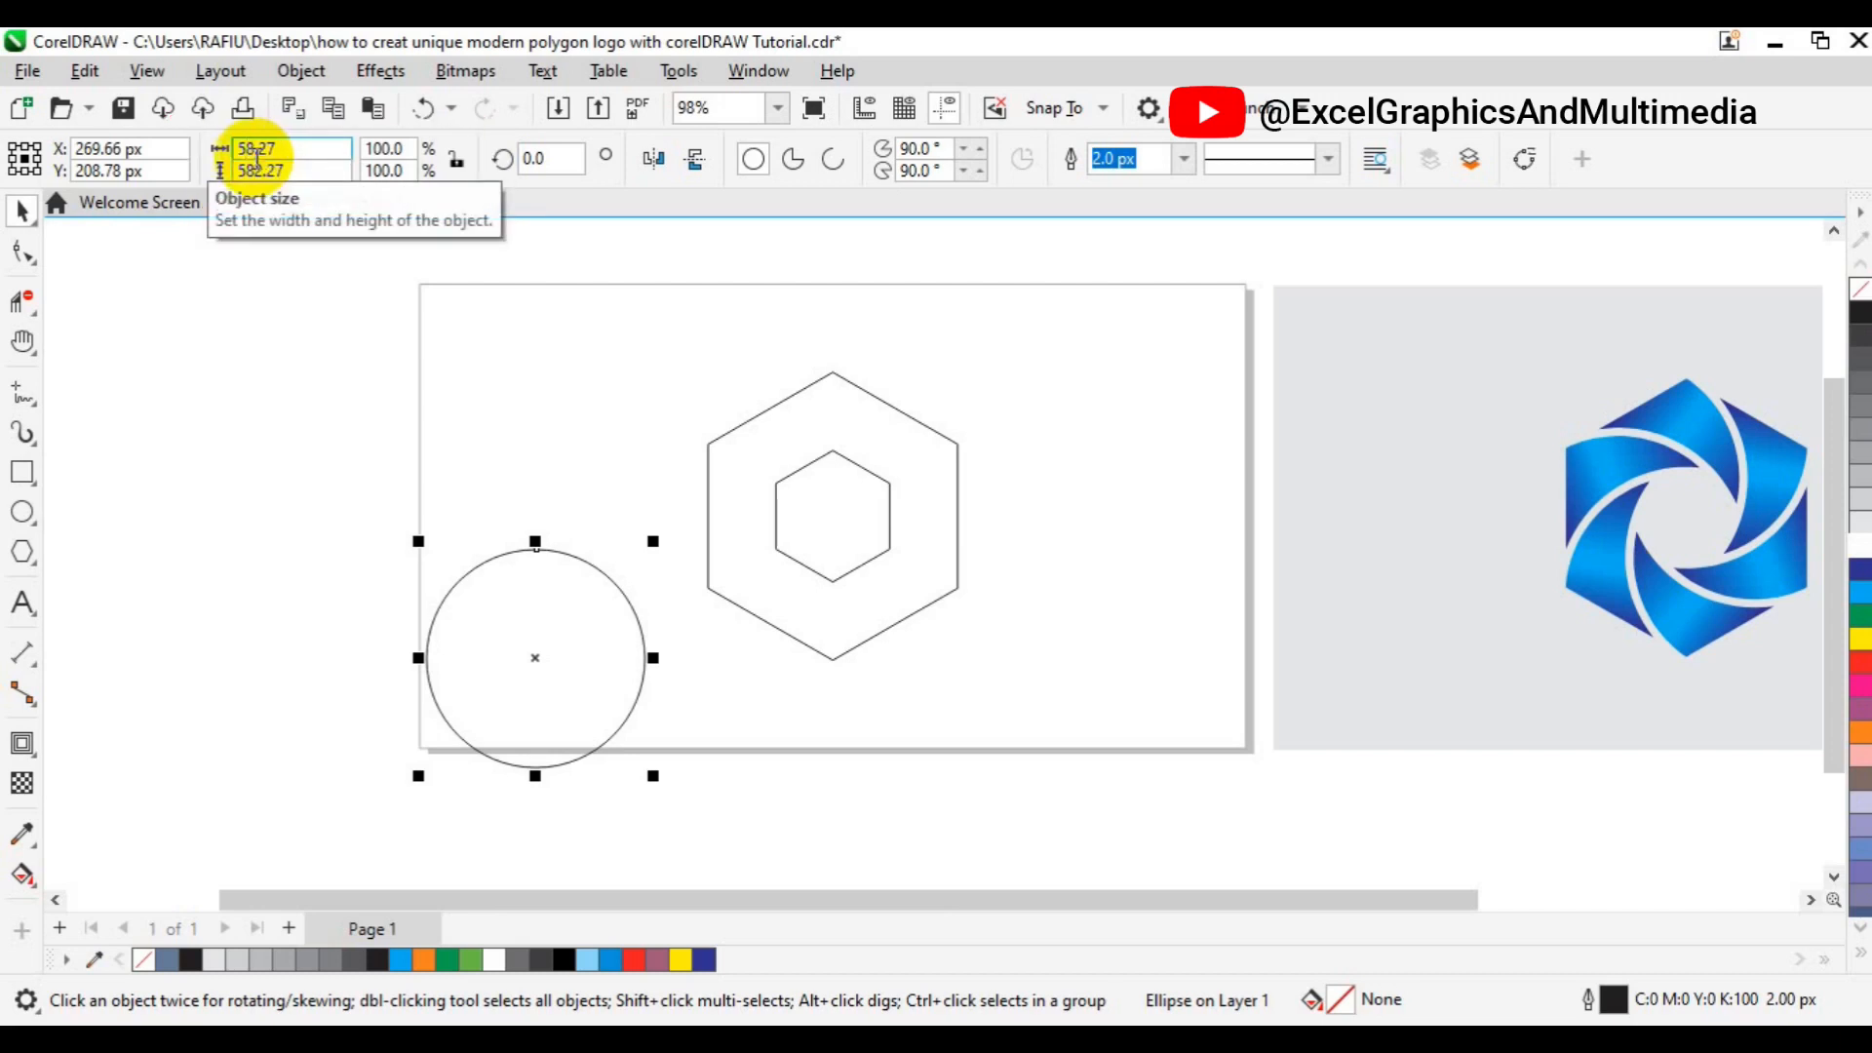
{"action": "type", "text": "2"}
{"action": "key", "text": "Return"}
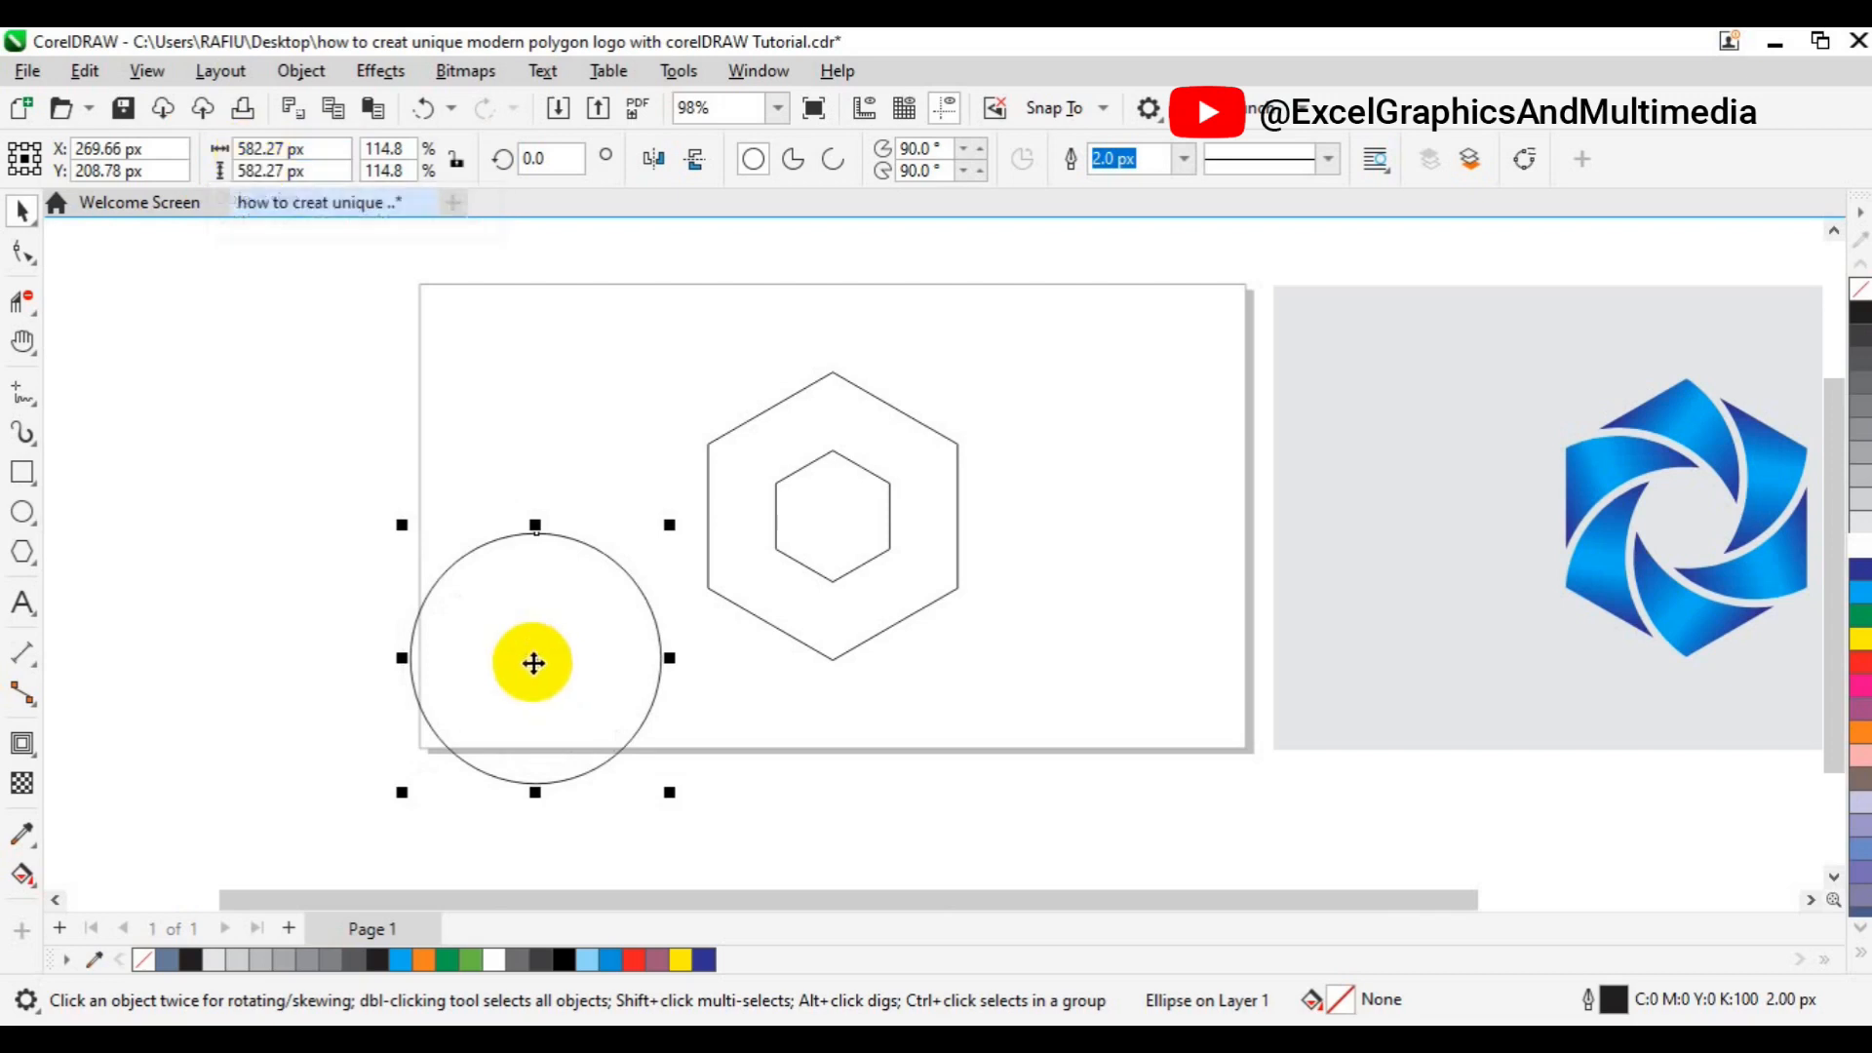
{"action": "key", "text": "p"}
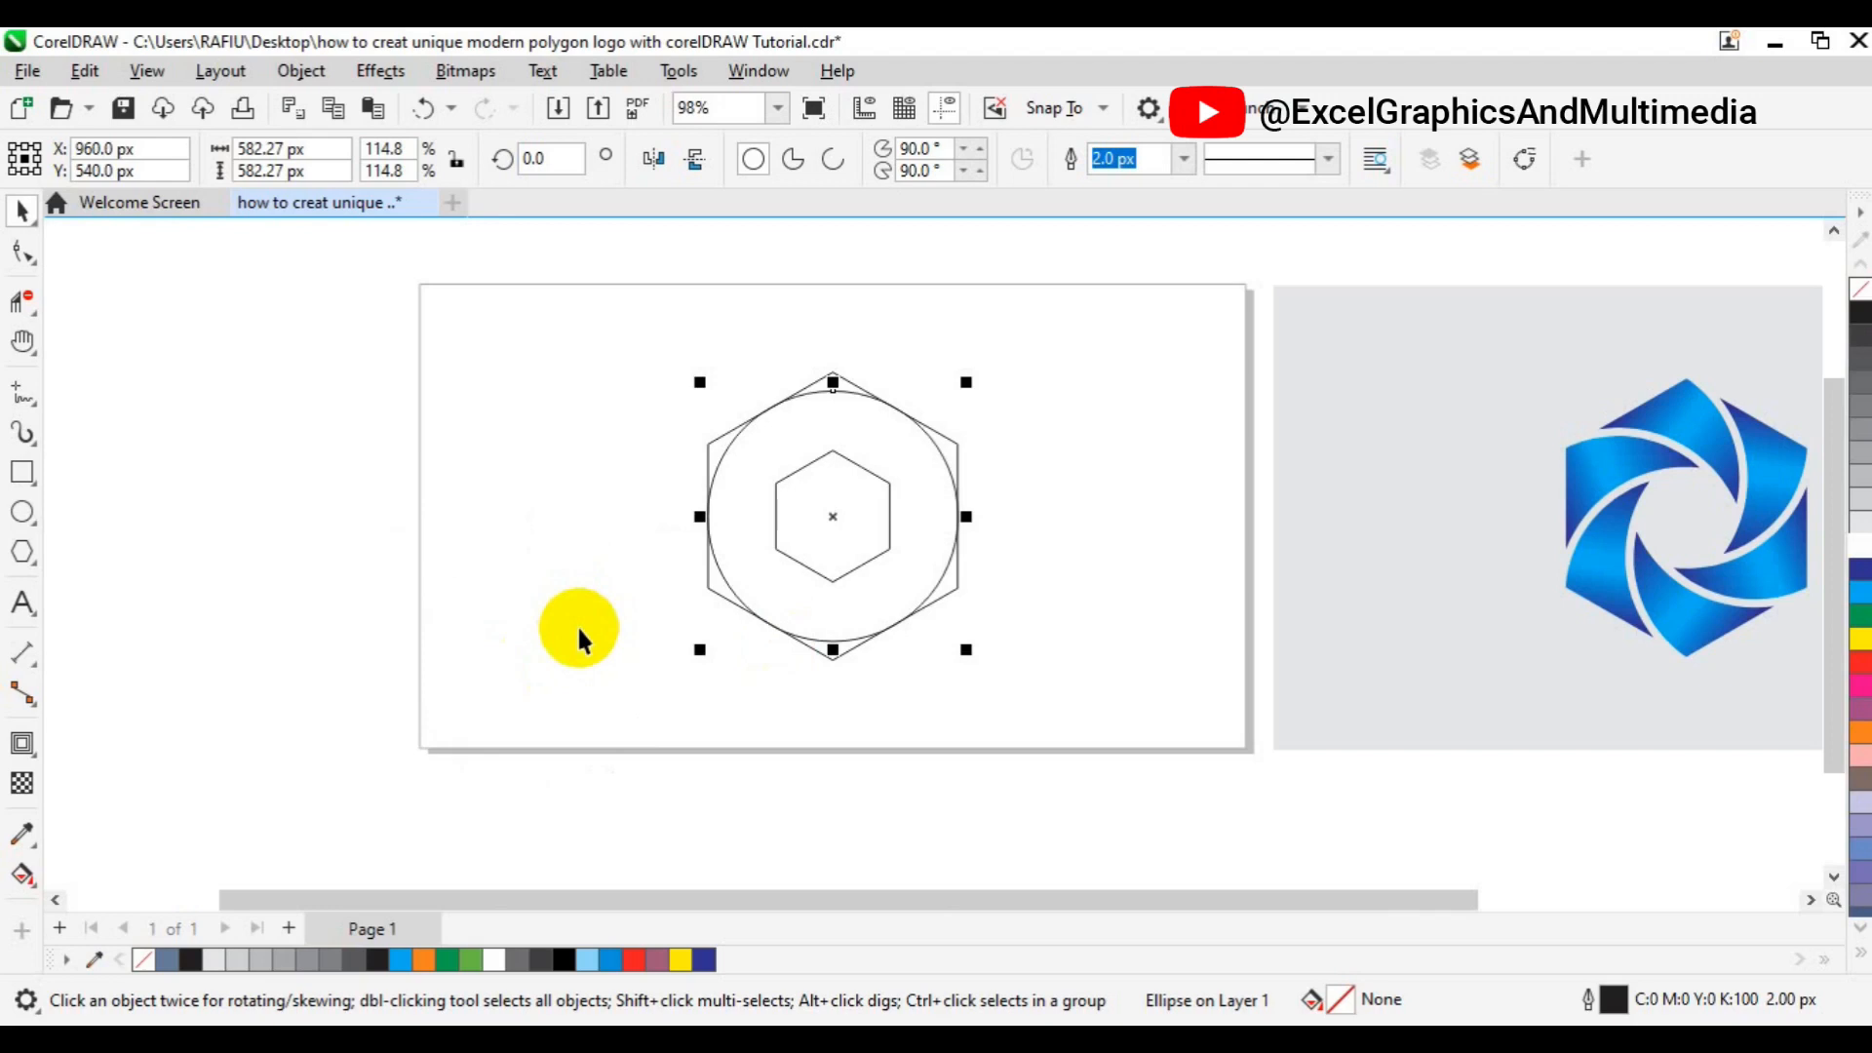
Step: Move the circle up and left to about X 801, Y 630 px, so its edge meets the inner hexagon's right-hand upper vertex
{"action": "scroll", "coordinate": [578, 639], "scroll_direction": "up", "scroll_amount": 1}
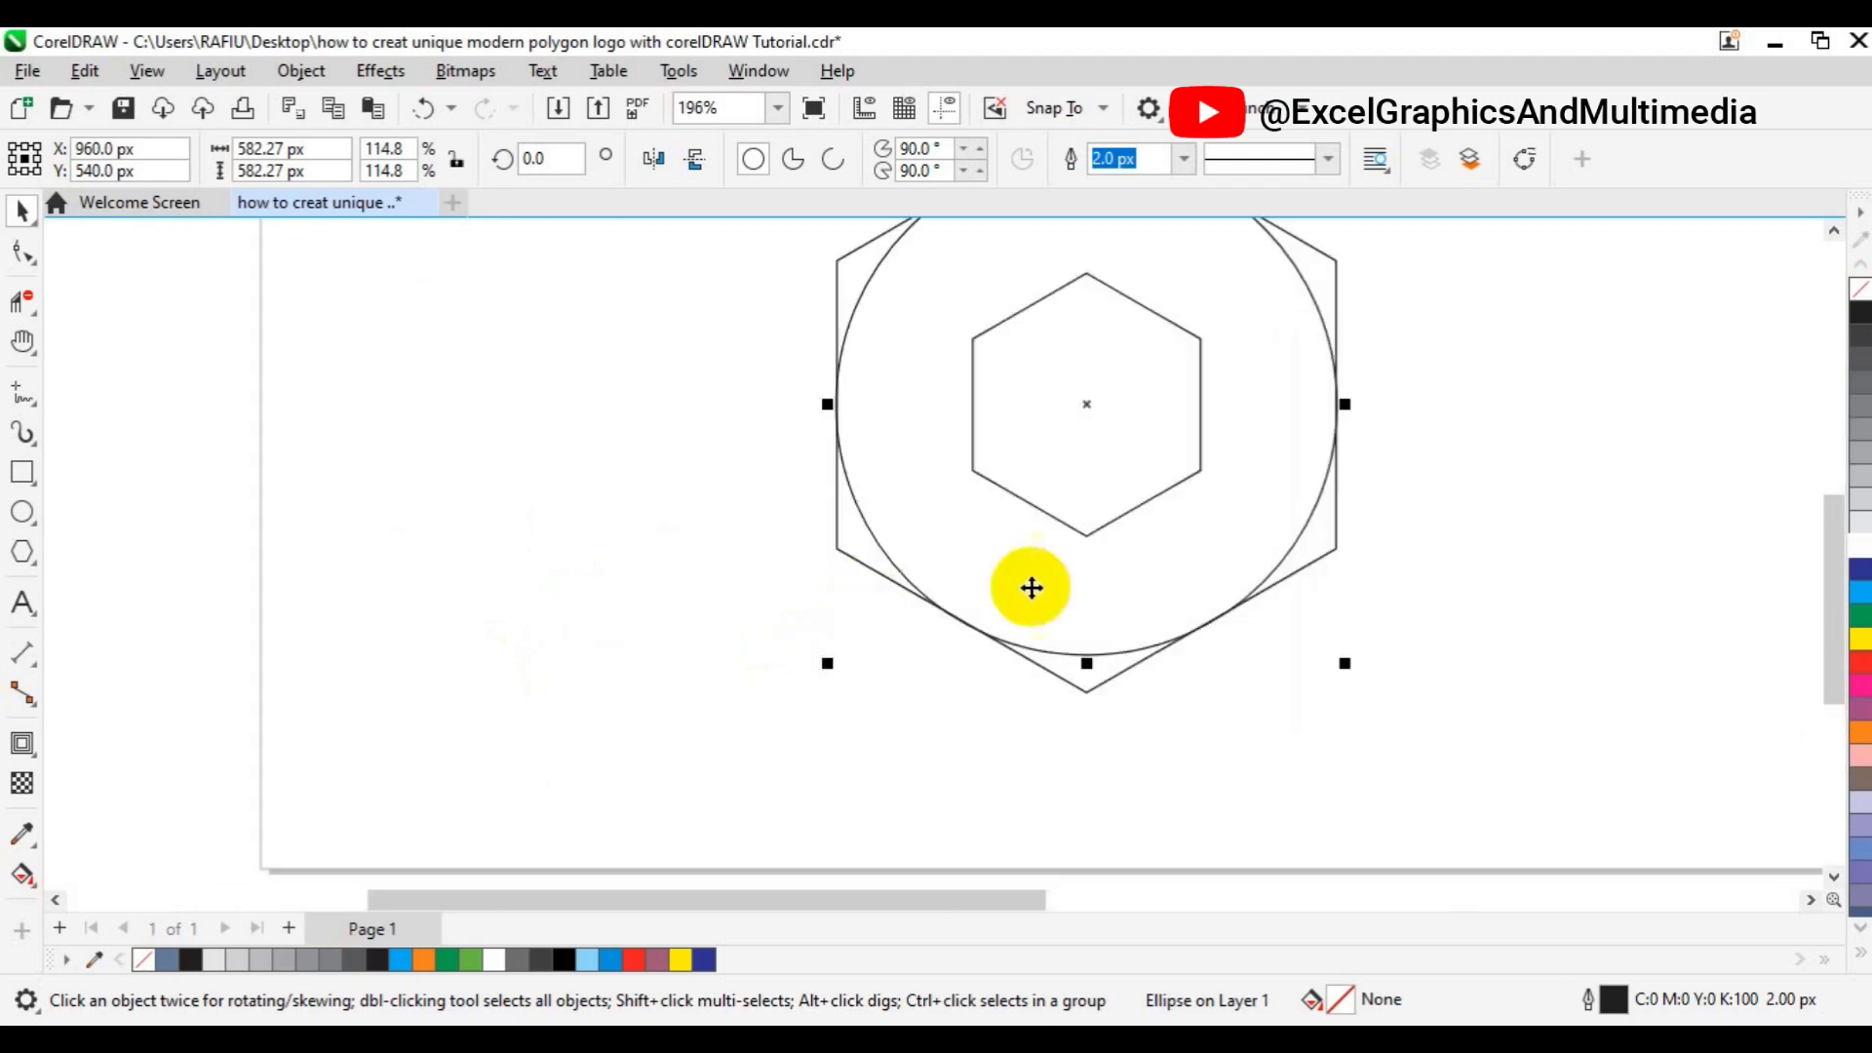
{"action": "key", "text": "h"}
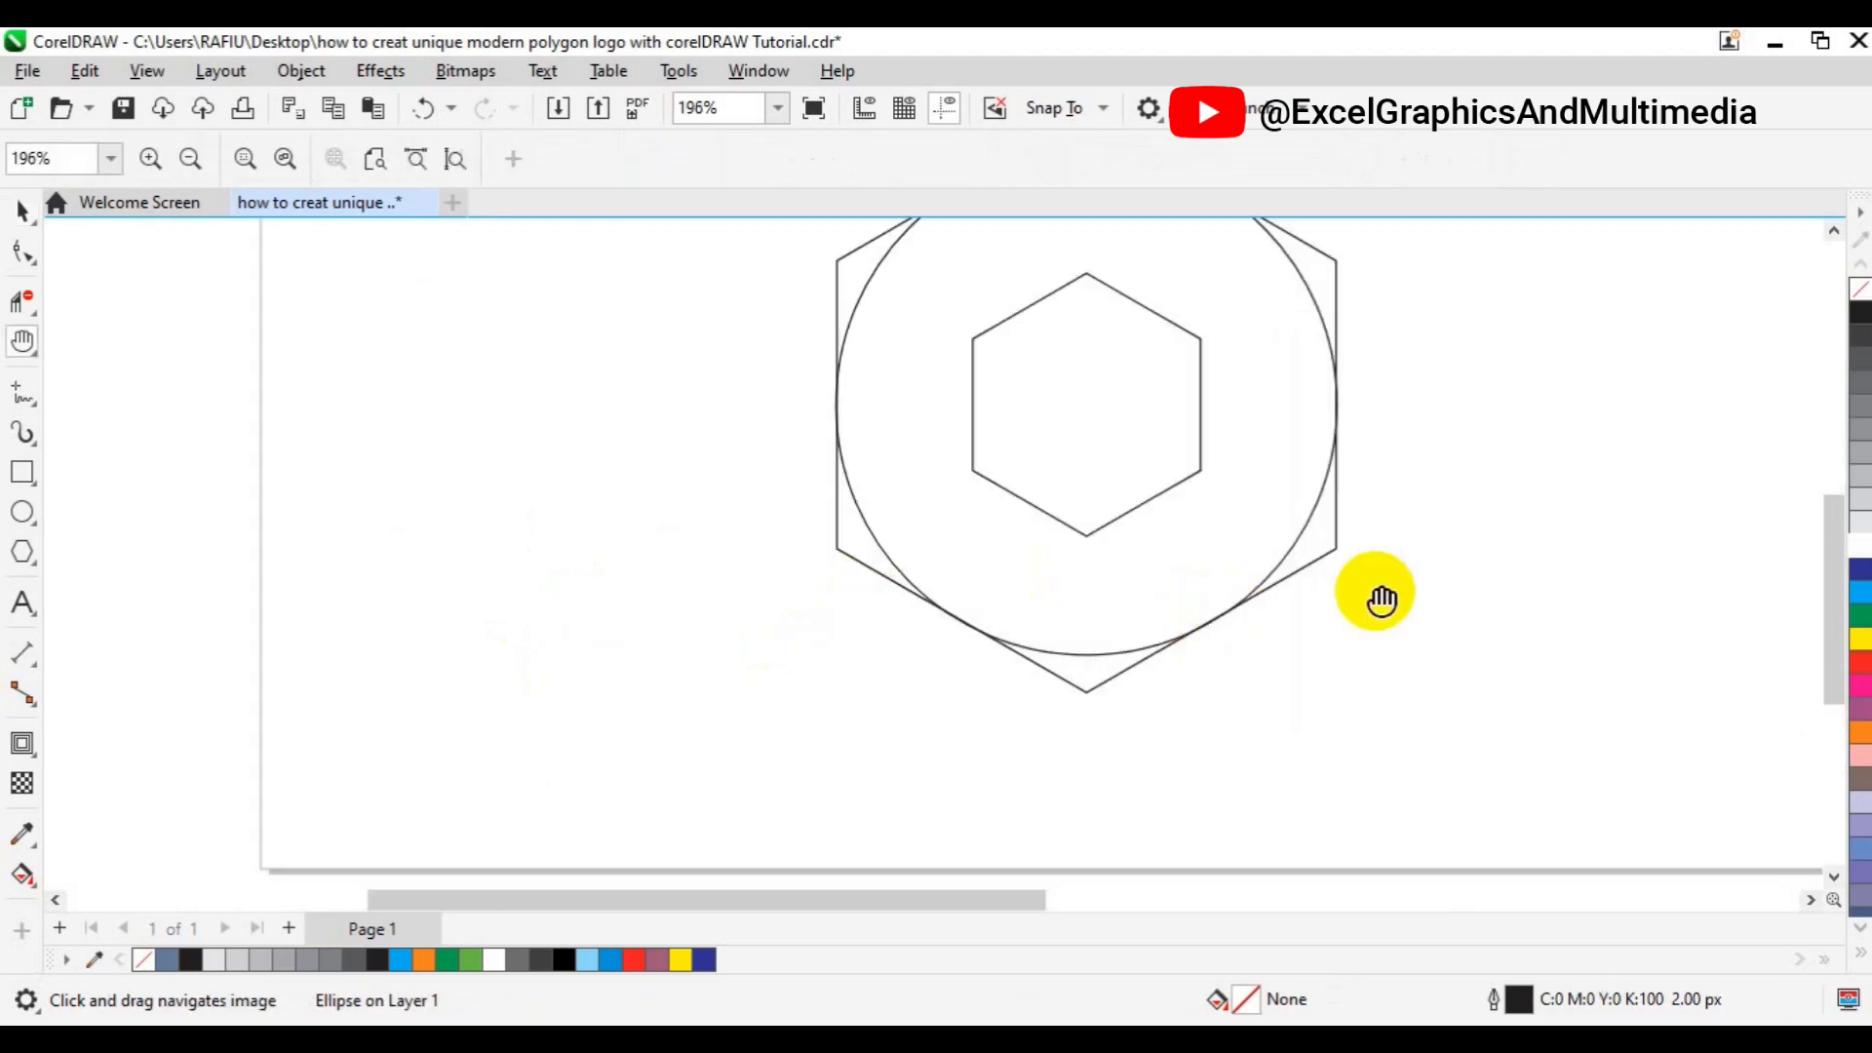
{"action": "left_click_drag", "start_coordinate": [1209, 447], "coordinate": [1199, 540]}
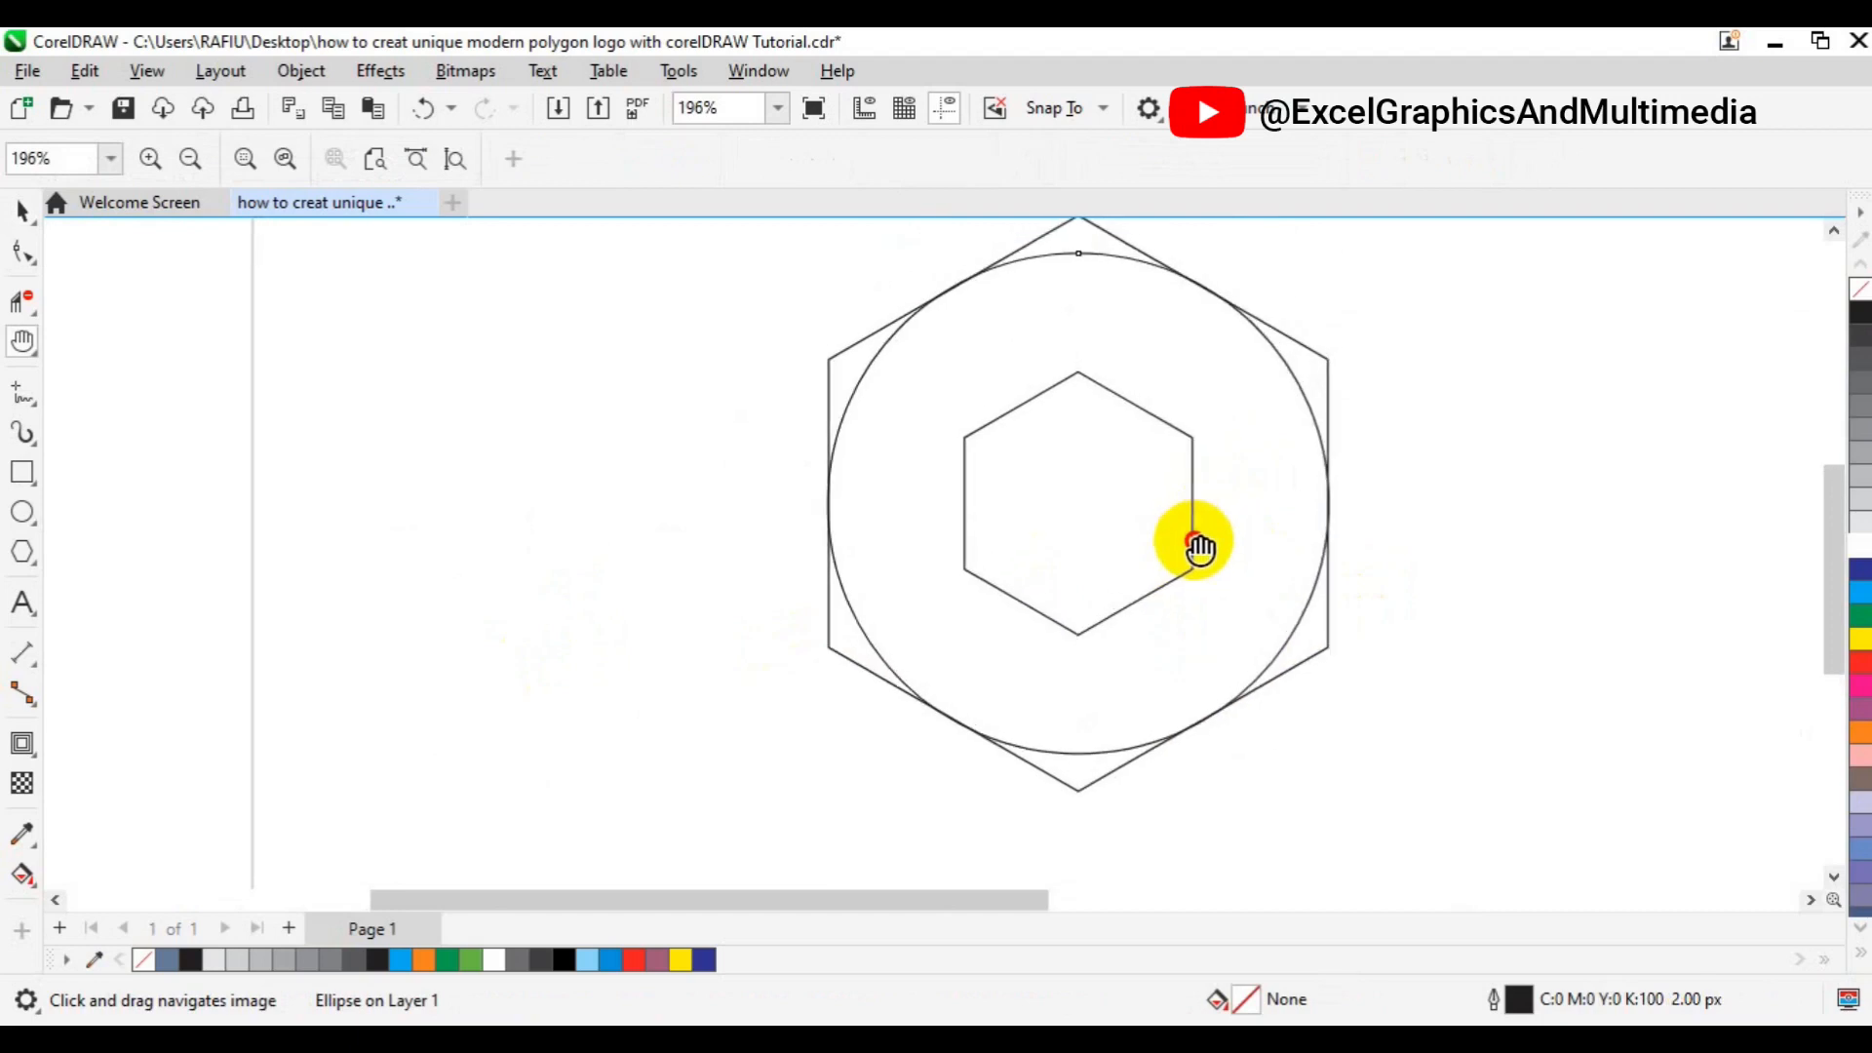
{"action": "key", "text": "space"}
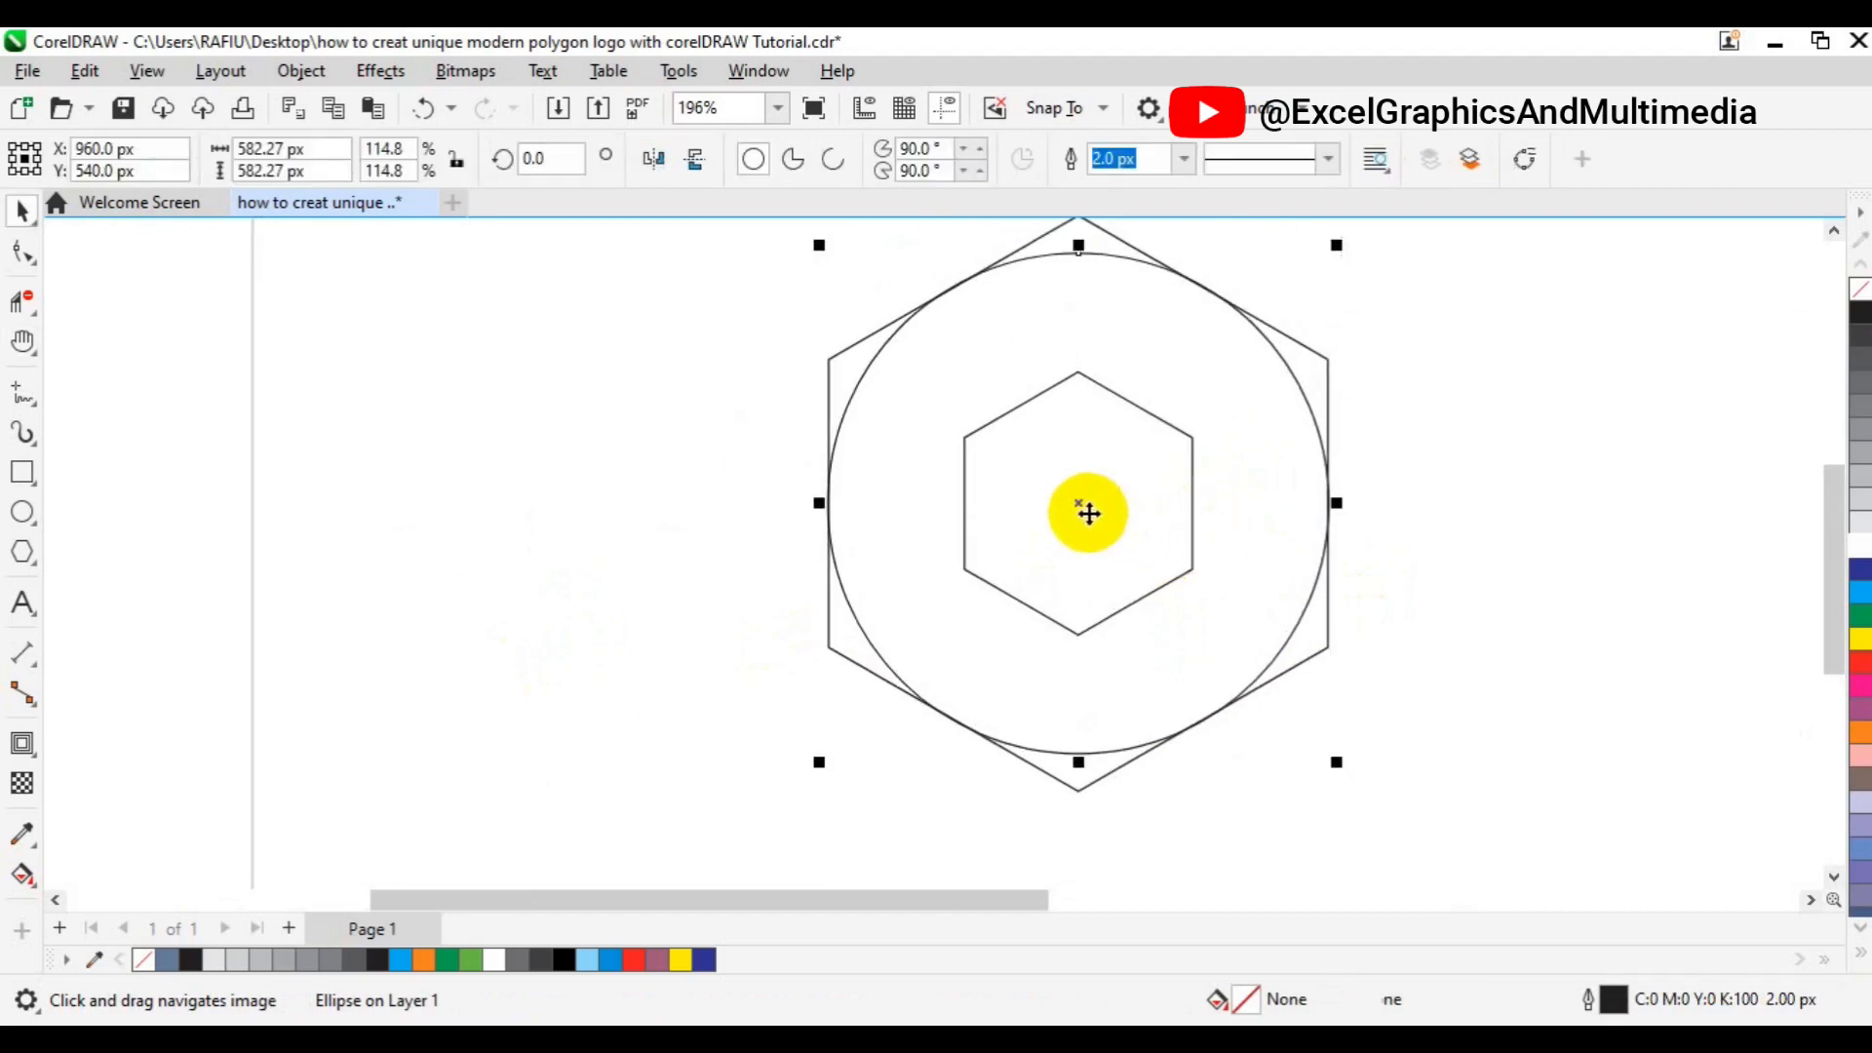
{"action": "left_click", "coordinate": [1077, 509]}
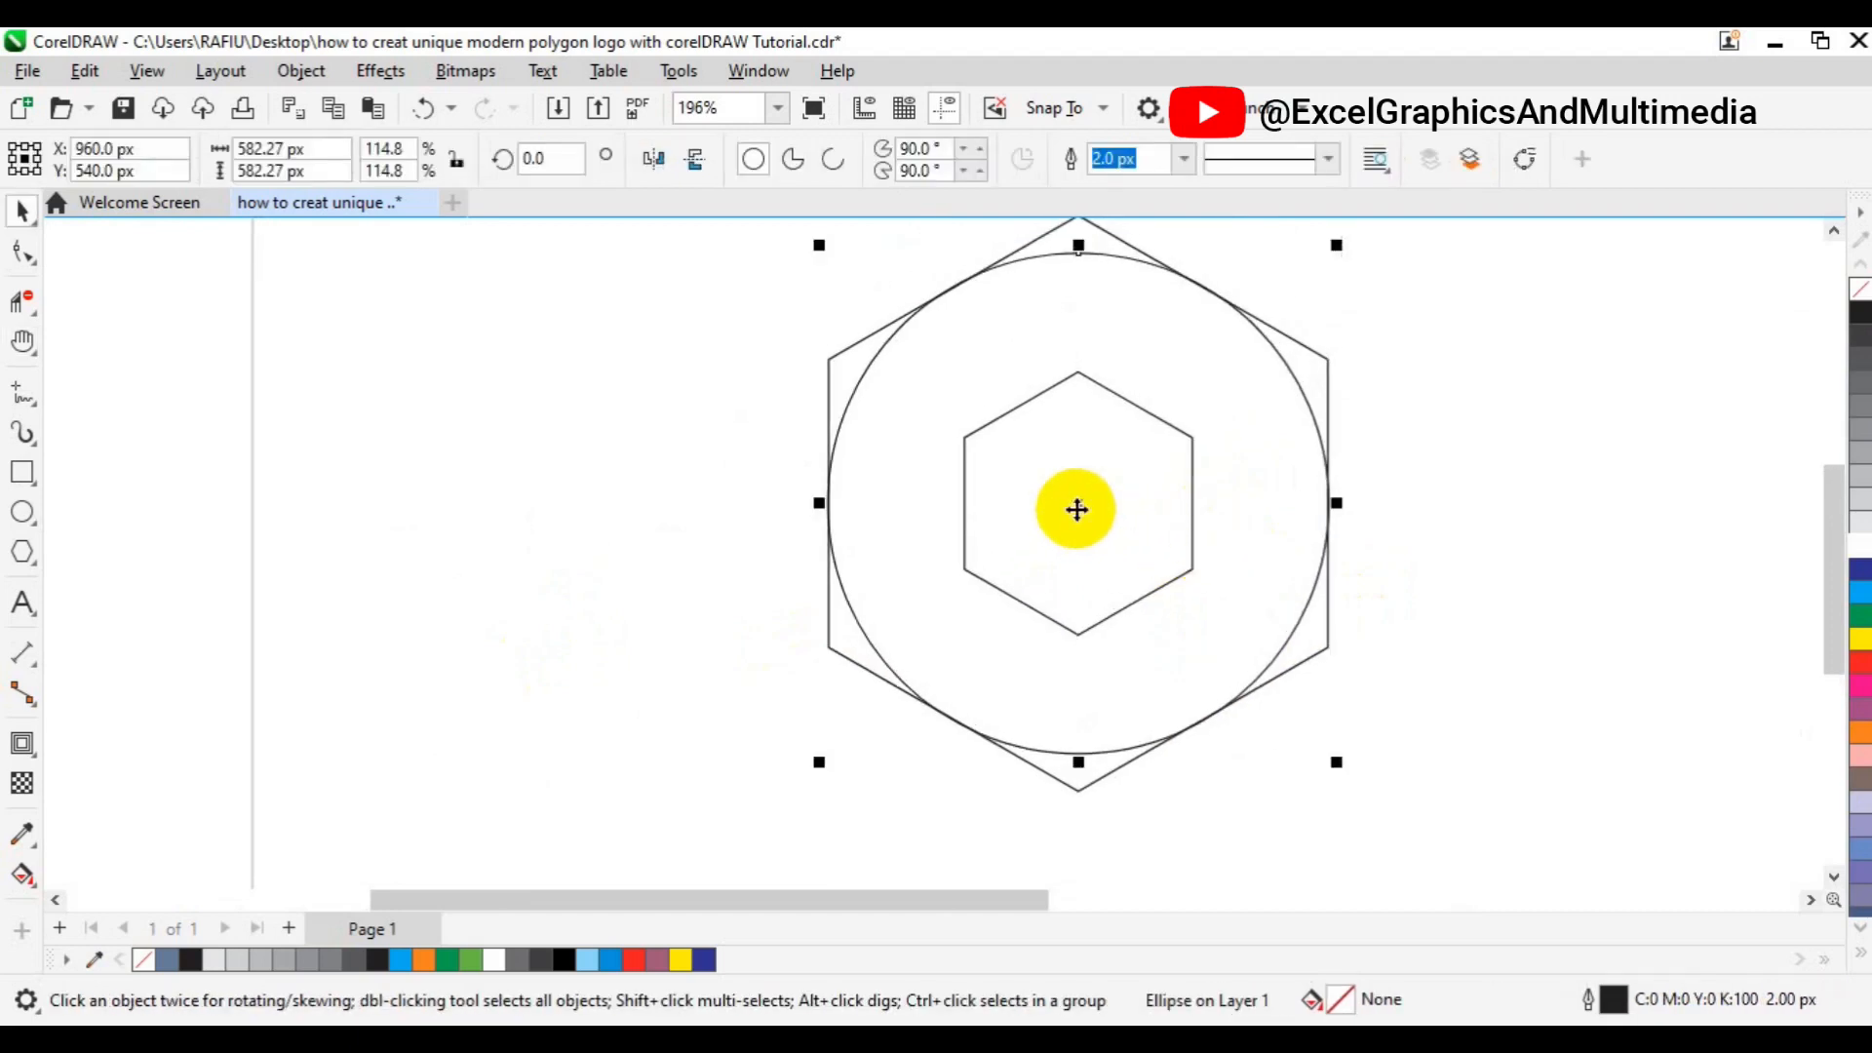
{"action": "key", "text": "space"}
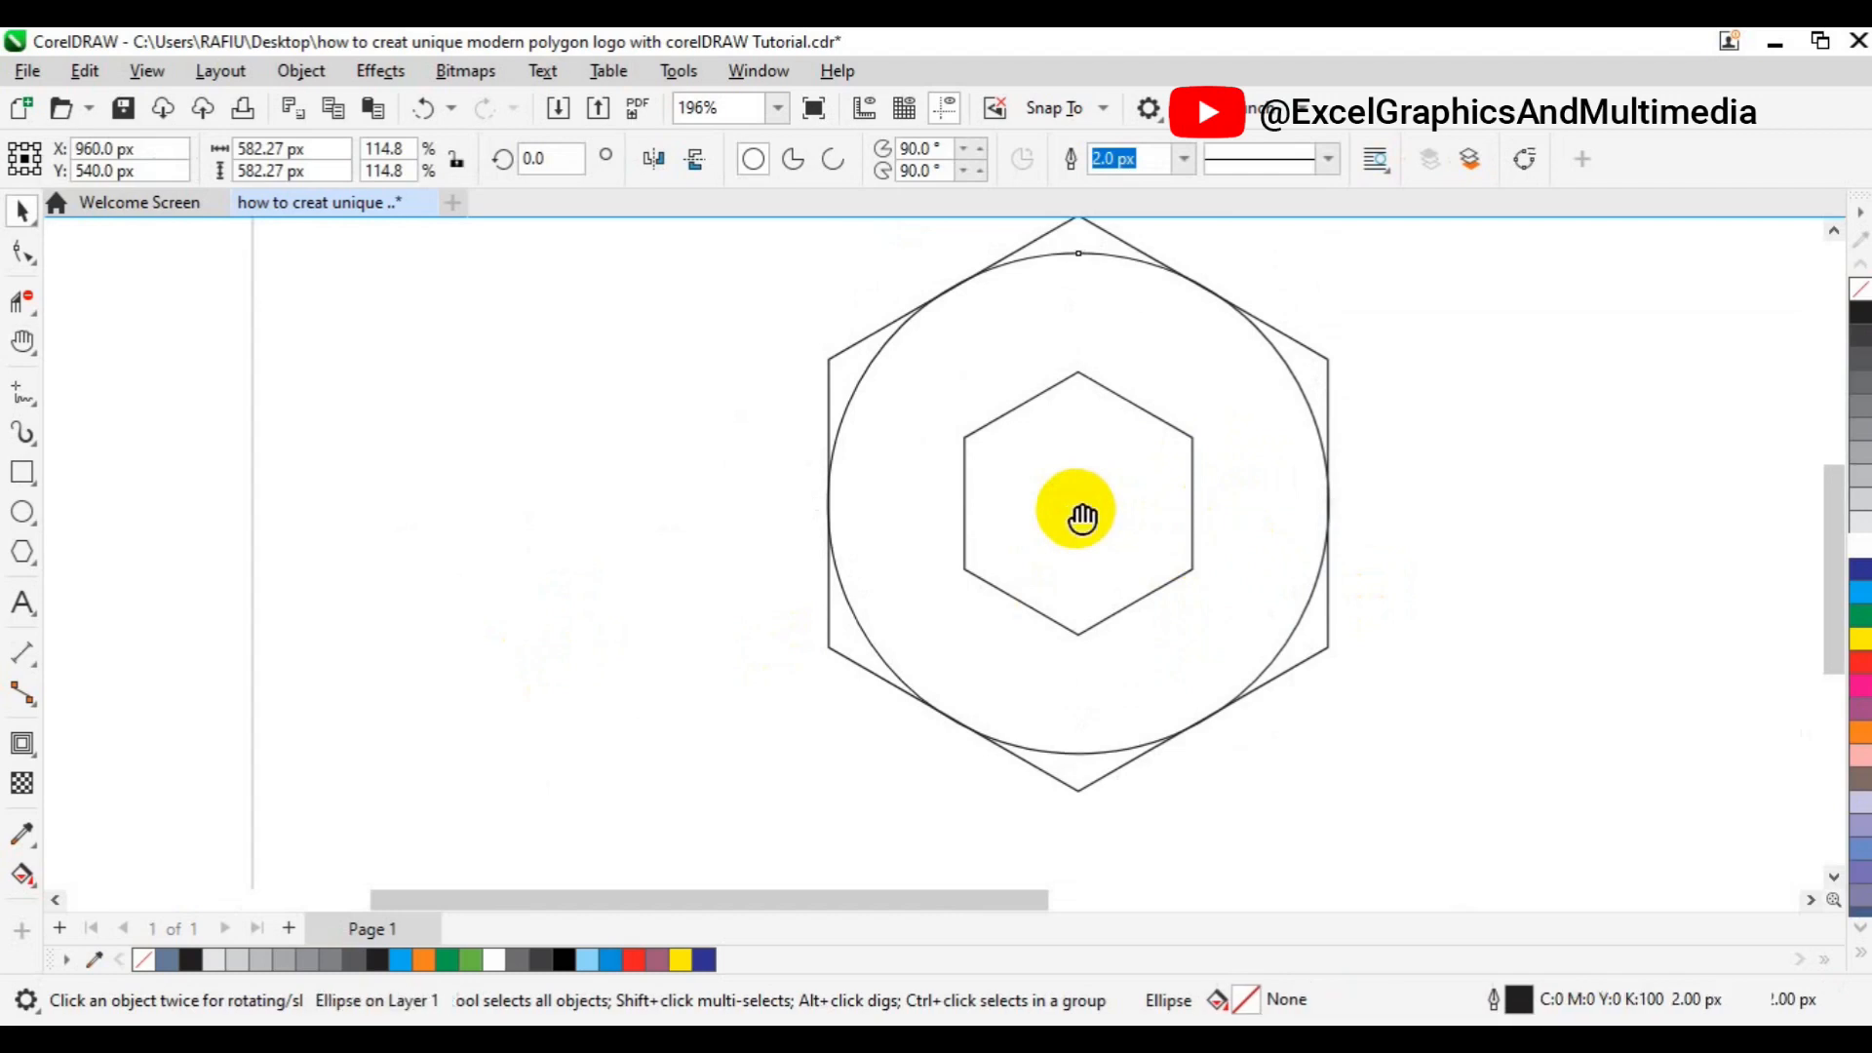
{"action": "left_click_drag", "start_coordinate": [1090, 491], "coordinate": [1090, 526]}
{"action": "key", "text": "space"}
{"action": "left_click_drag", "start_coordinate": [1080, 543], "coordinate": [948, 468]}
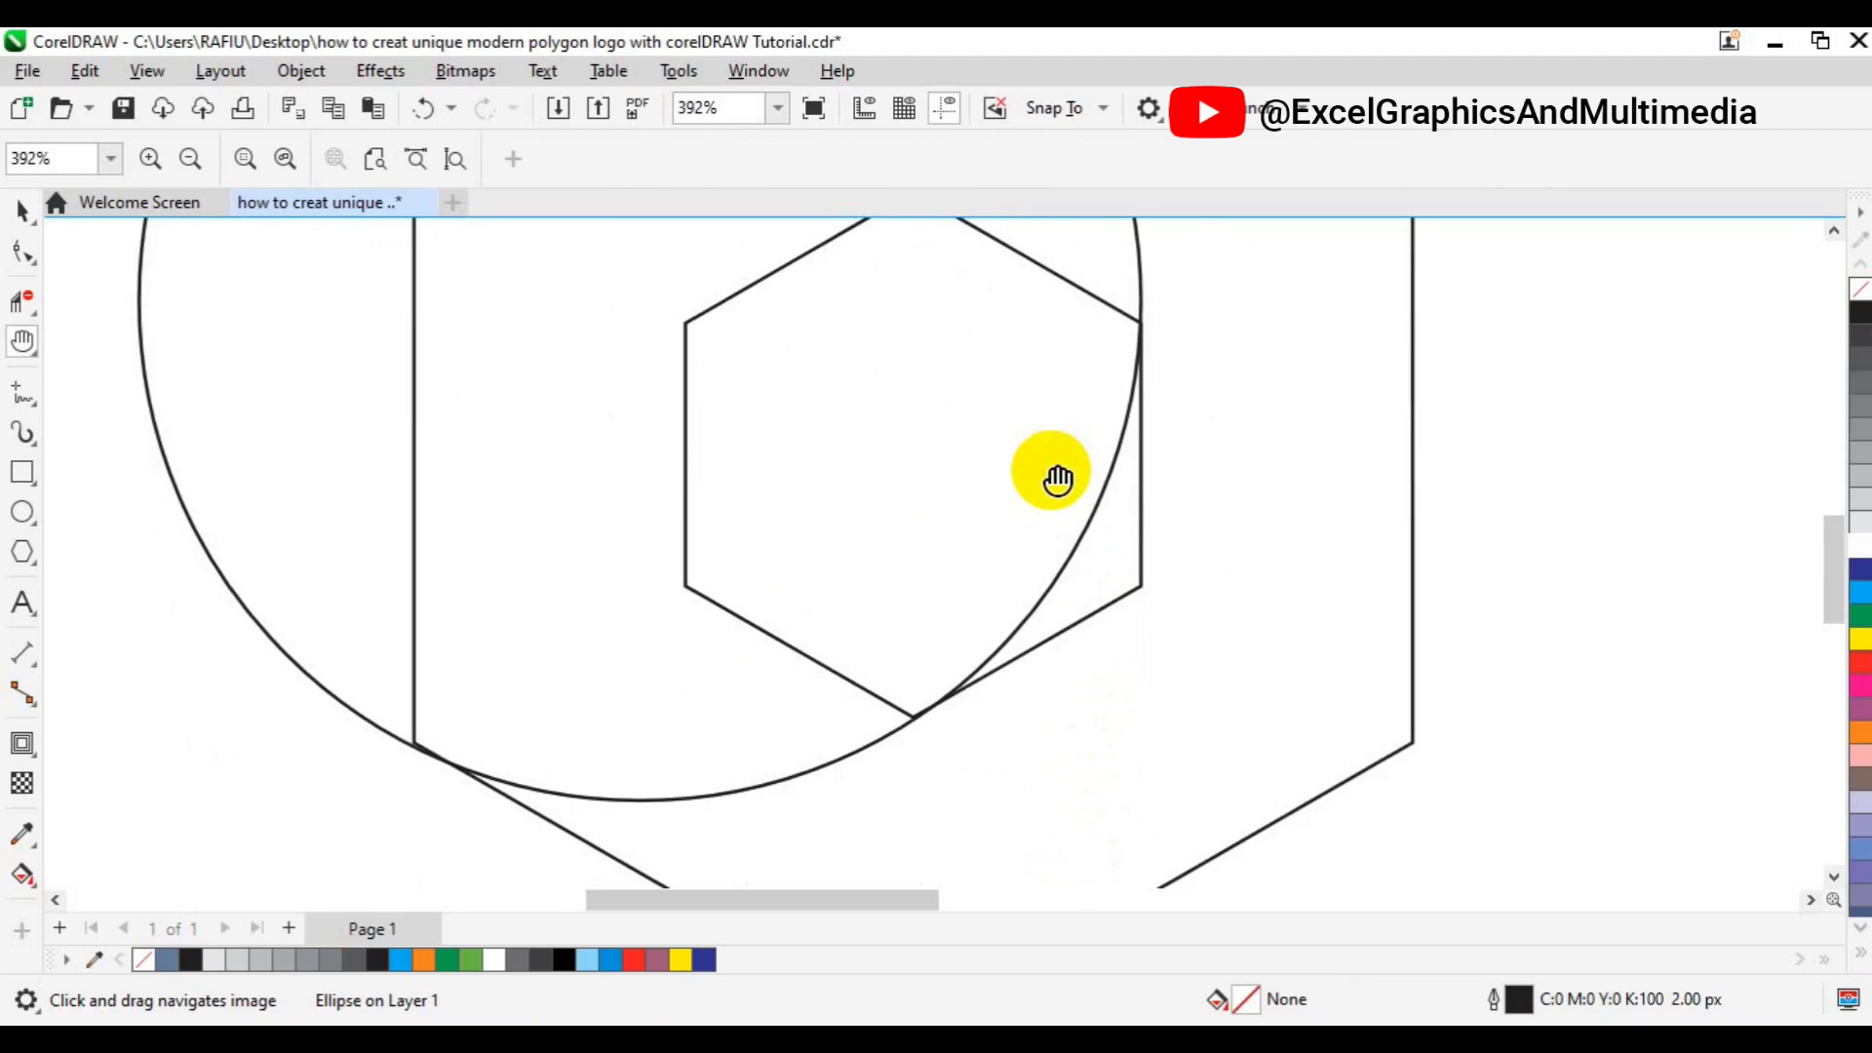
Step: Duplicate the circle about 217 px below the original and align both circles on the same vertical axis
{"action": "scroll", "coordinate": [1051, 470], "scroll_direction": "down", "scroll_amount": 1}
{"action": "scroll", "coordinate": [1058, 478], "scroll_direction": "down", "scroll_amount": 1}
{"action": "key", "text": "space"}
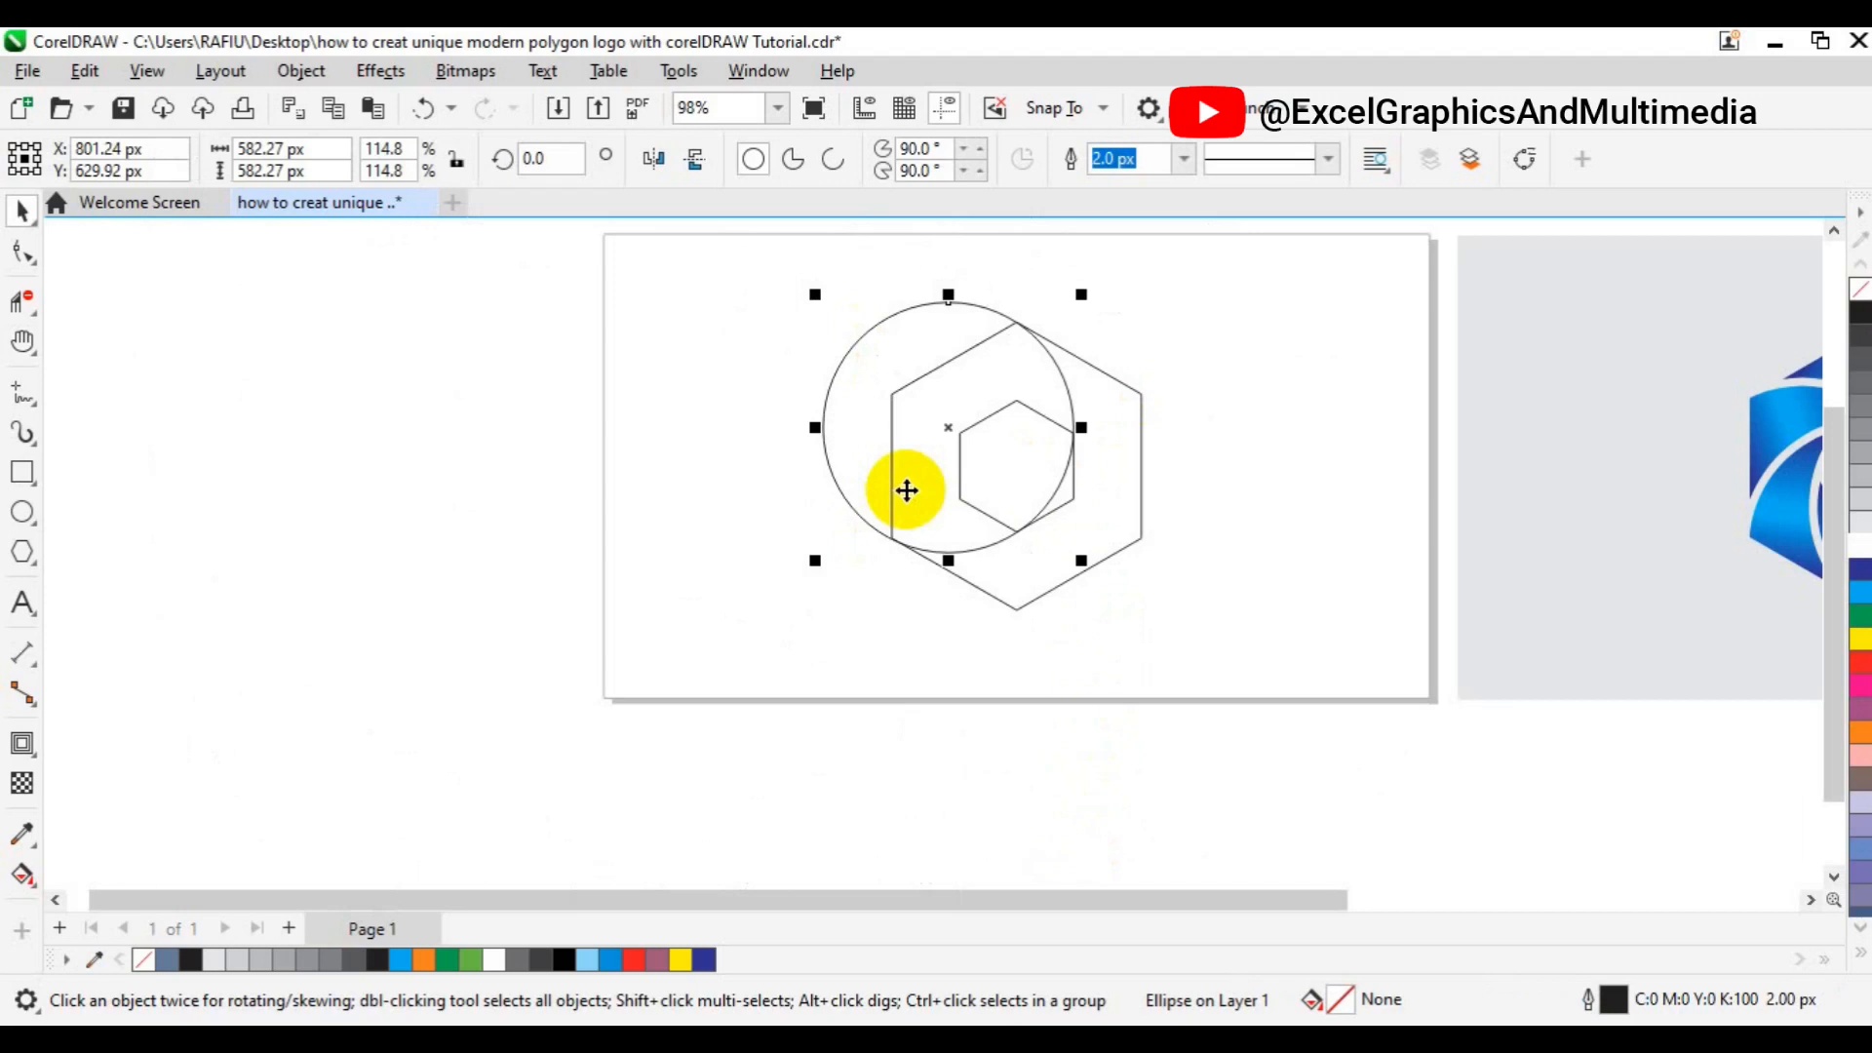
{"action": "left_click_drag", "start_coordinate": [907, 490], "coordinate": [946, 521]}
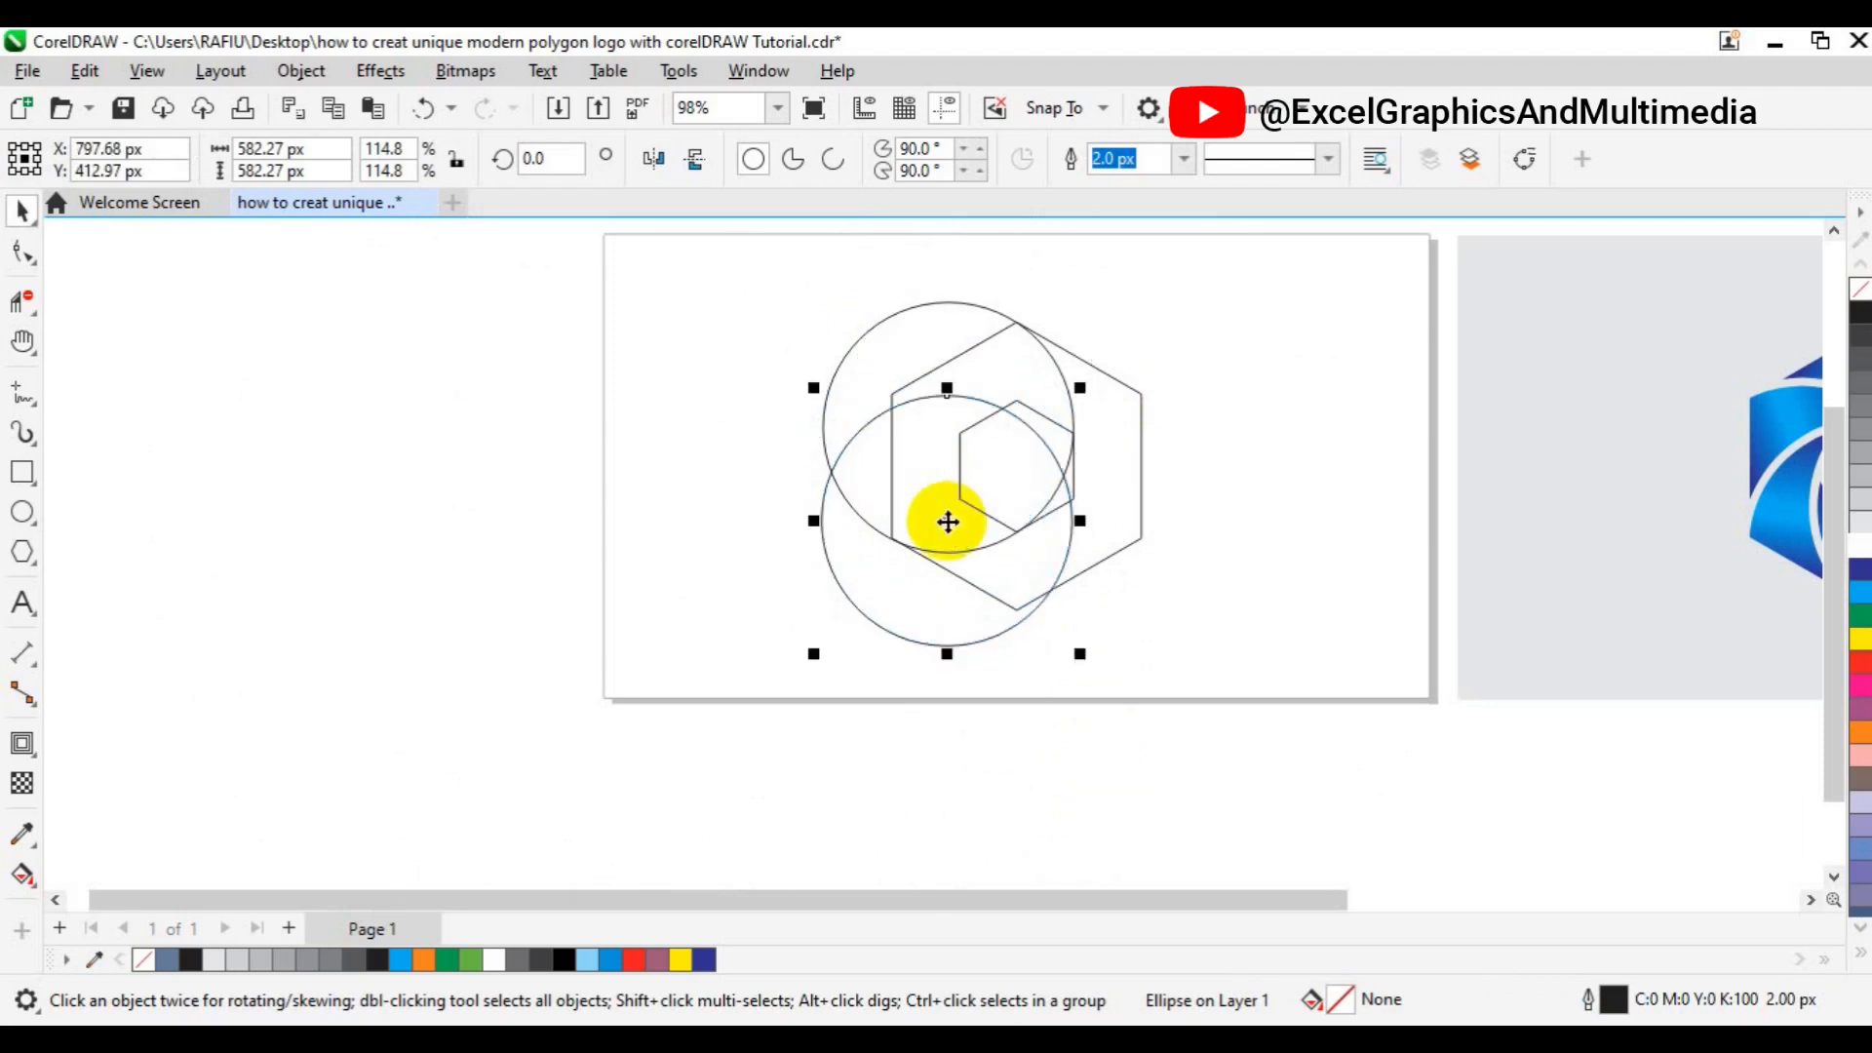
{"action": "left_click", "coordinate": [915, 341], "text": "shift"}
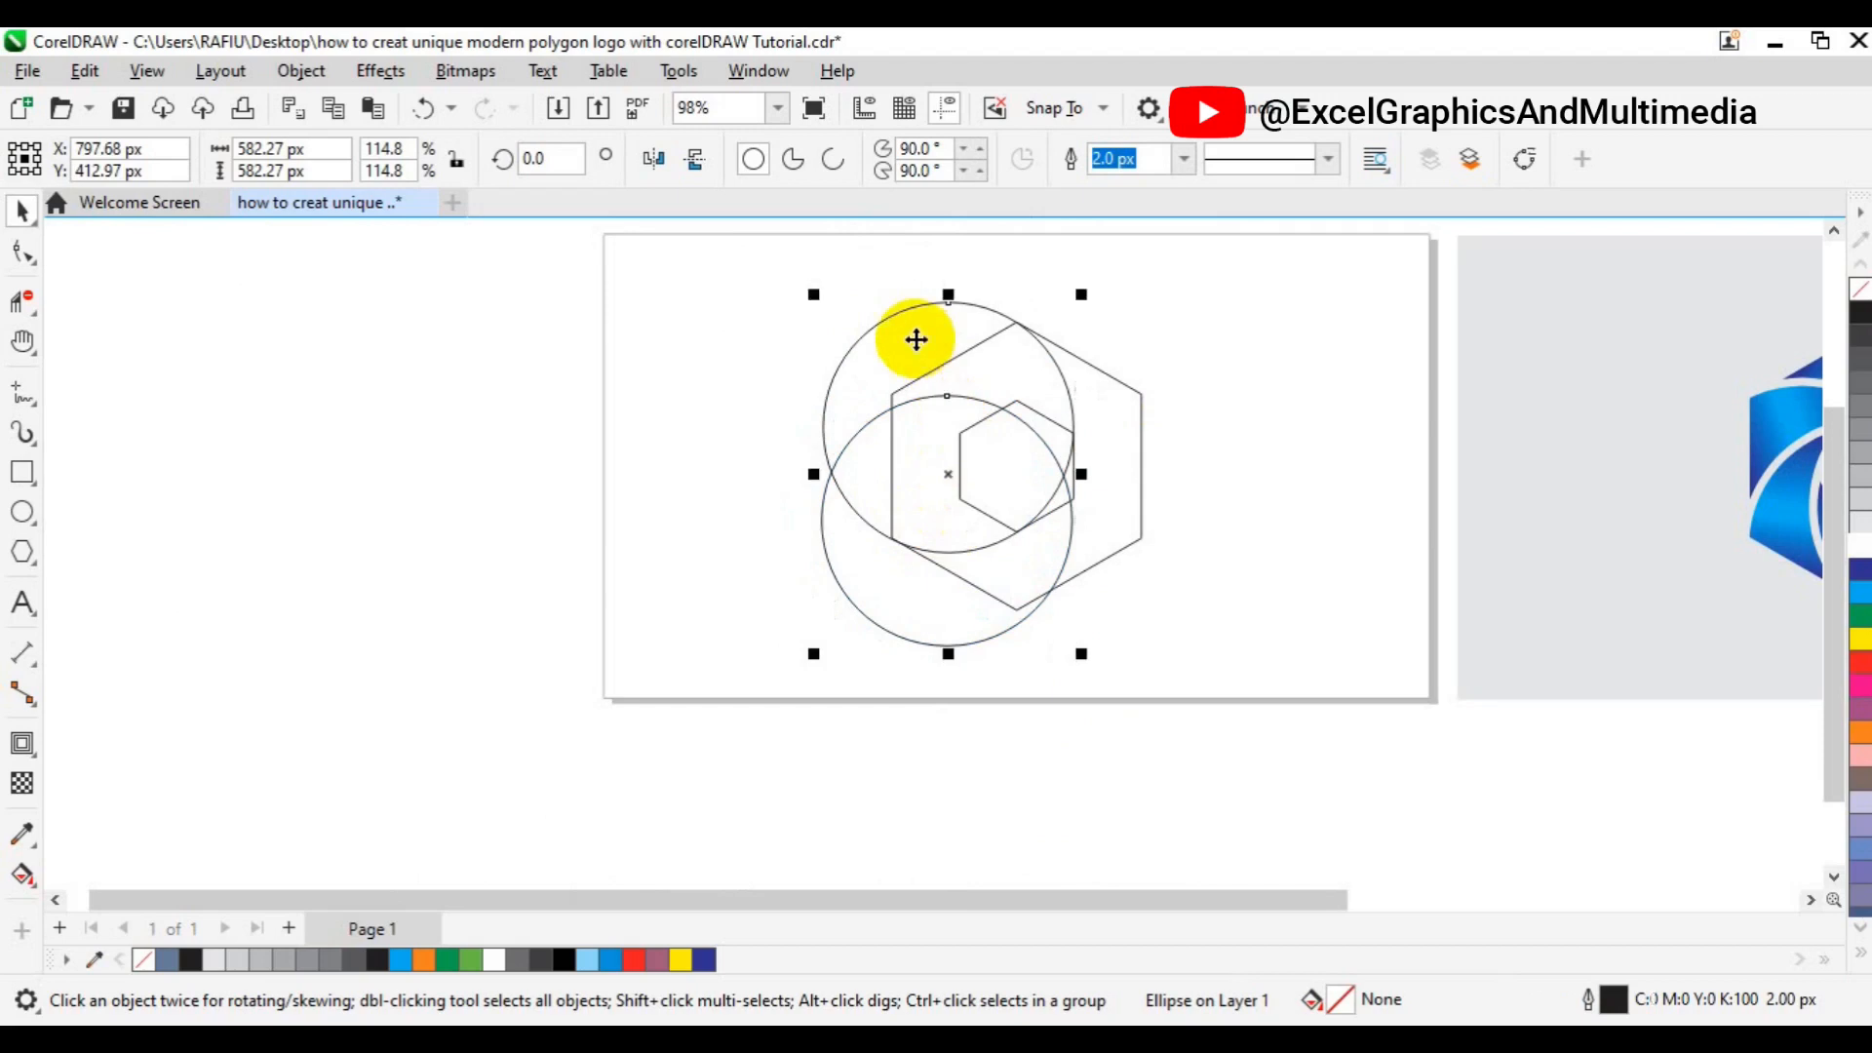
{"action": "key", "text": "c"}
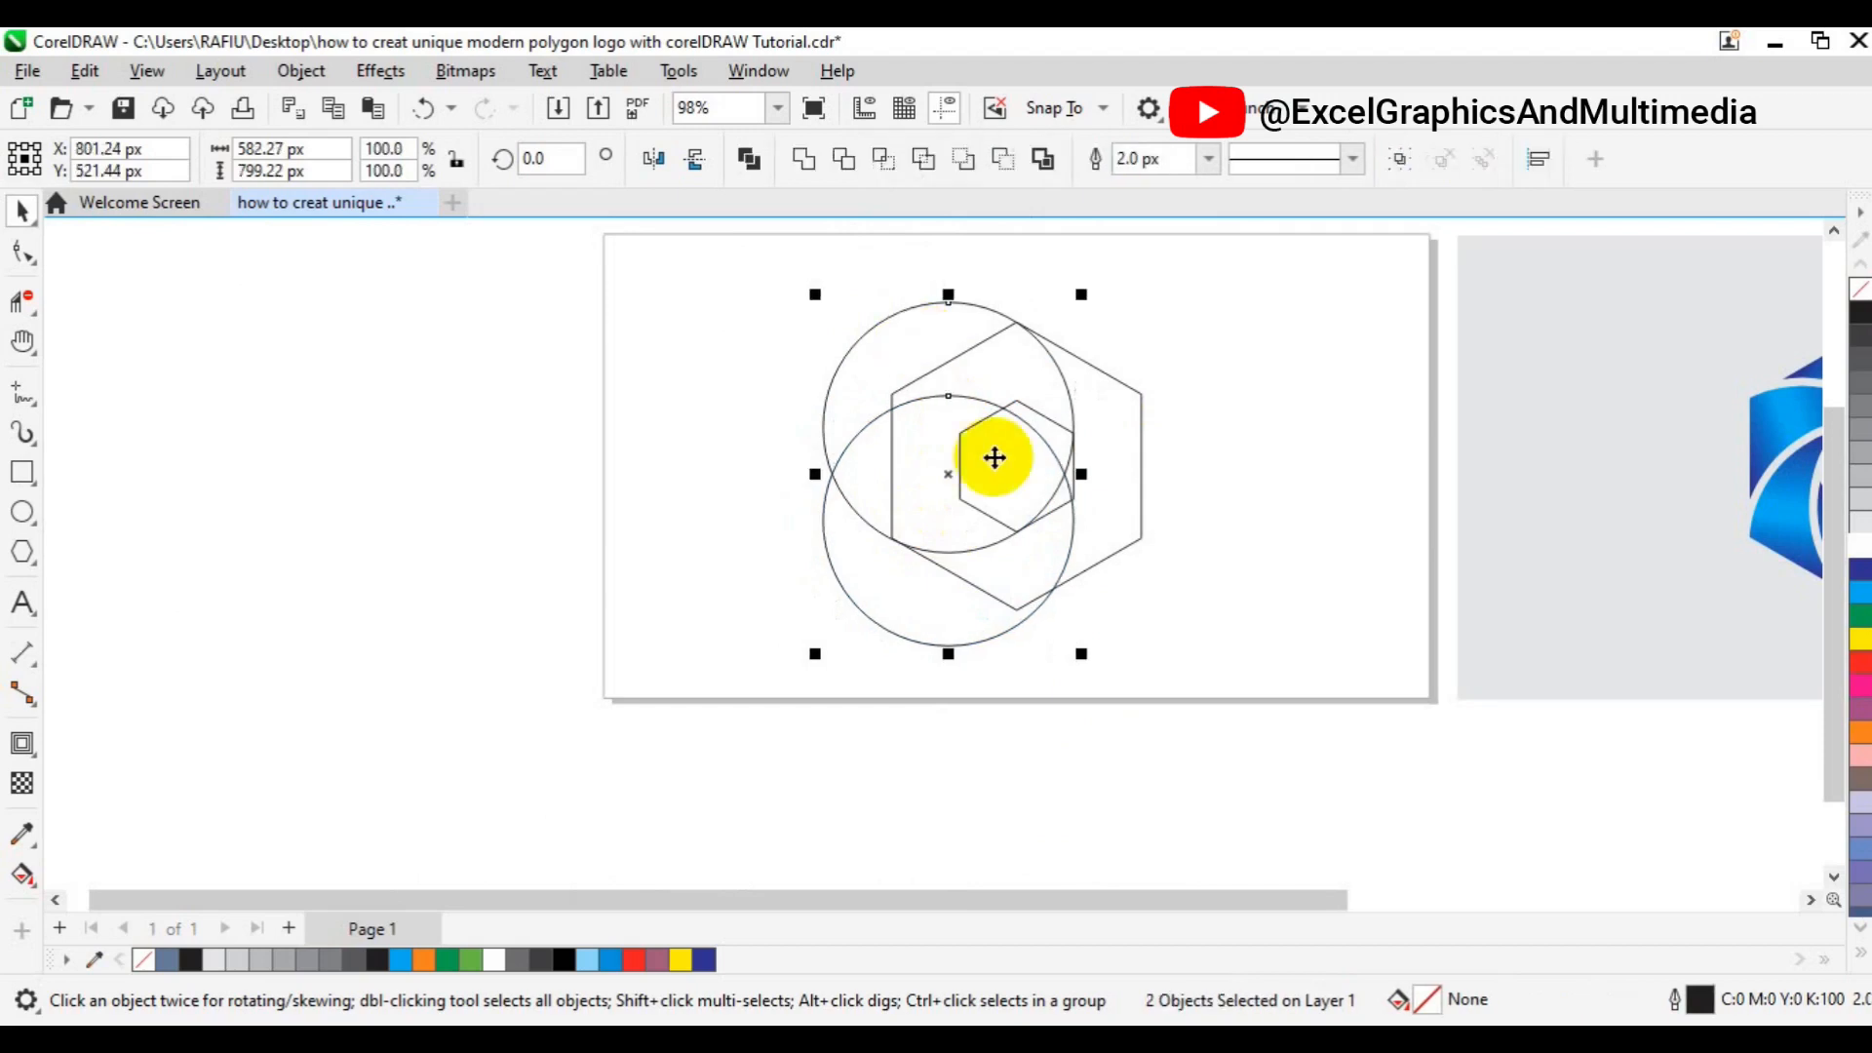
Step: Nudge the lower circle up by 30 px
{"action": "scroll", "coordinate": [992, 624], "scroll_direction": "up", "scroll_amount": 1}
{"action": "left_click", "coordinate": [983, 624]}
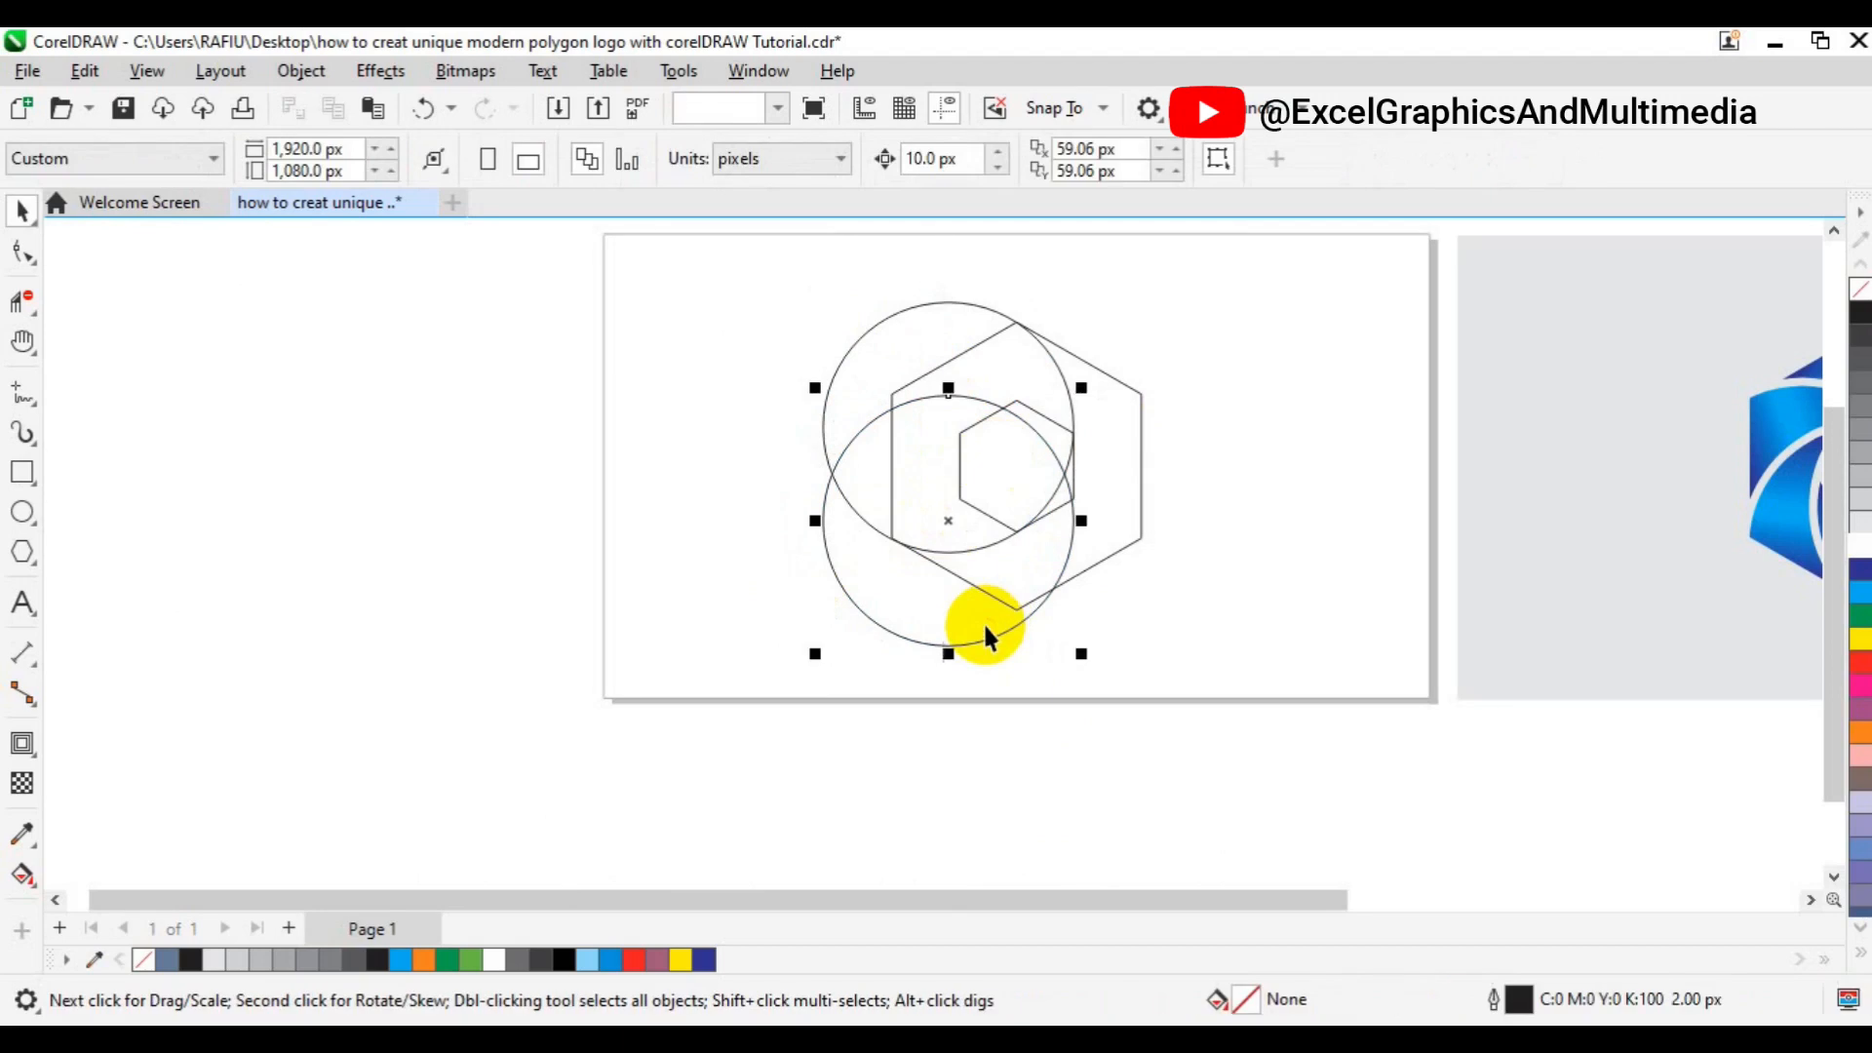
{"action": "key", "text": "Up"}
{"action": "key", "text": "Up"}
{"action": "key", "text": "Up"}
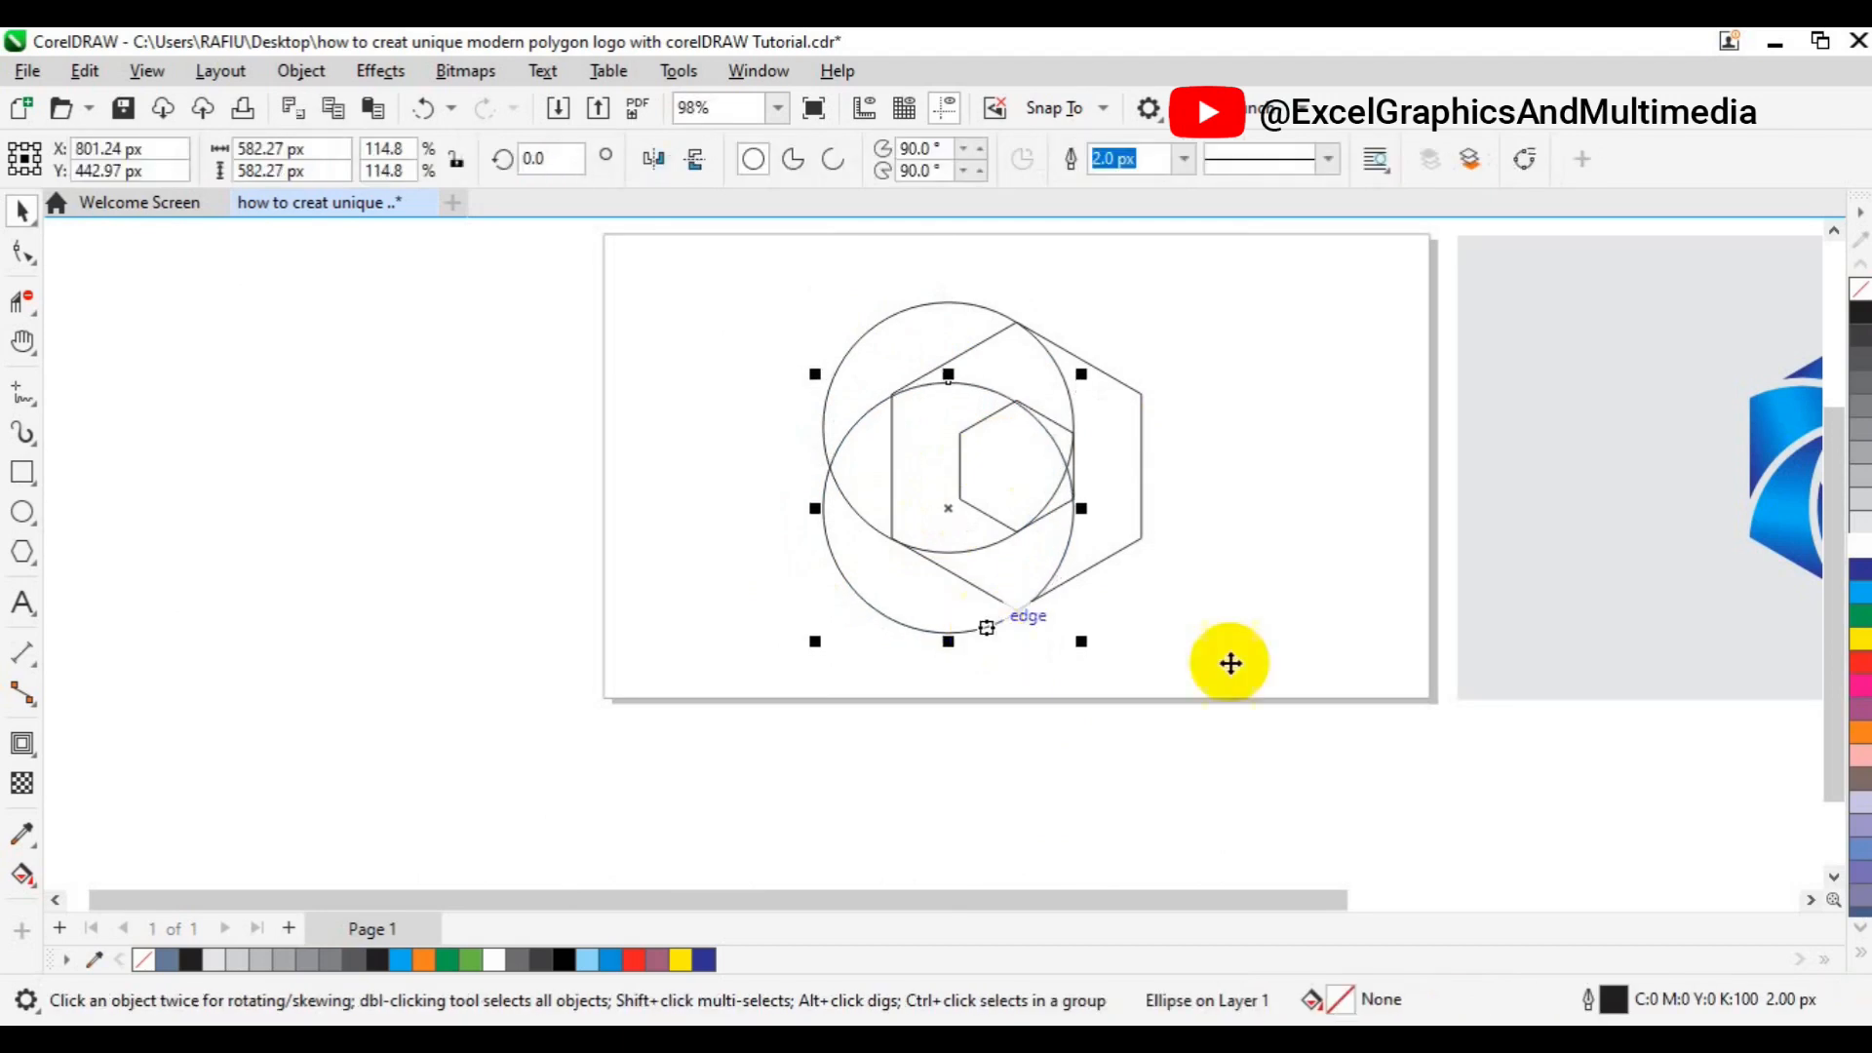
Step: Move the lower circle up to Y 449.35 px so its edge meets the outer hexagon's bottom vertex
{"action": "left_click", "coordinate": [1230, 710]}
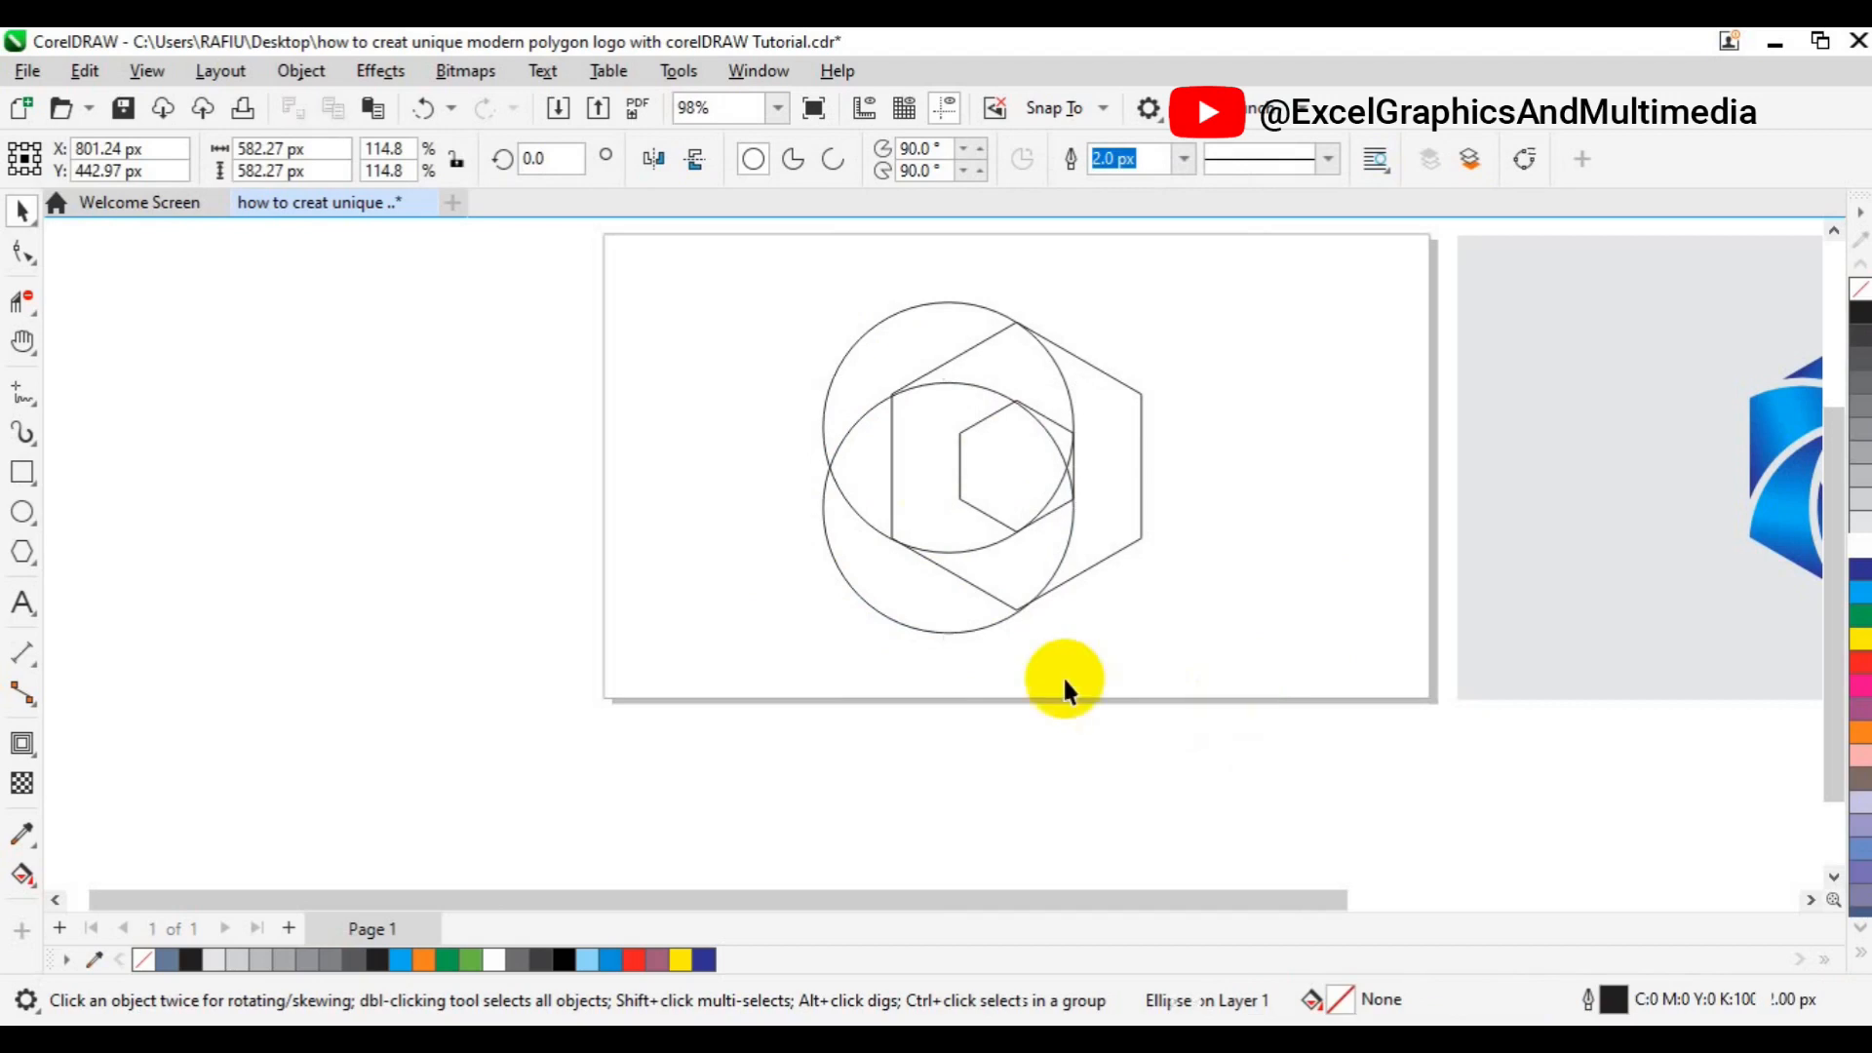
{"action": "scroll", "coordinate": [1062, 675], "scroll_direction": "up", "scroll_amount": 1}
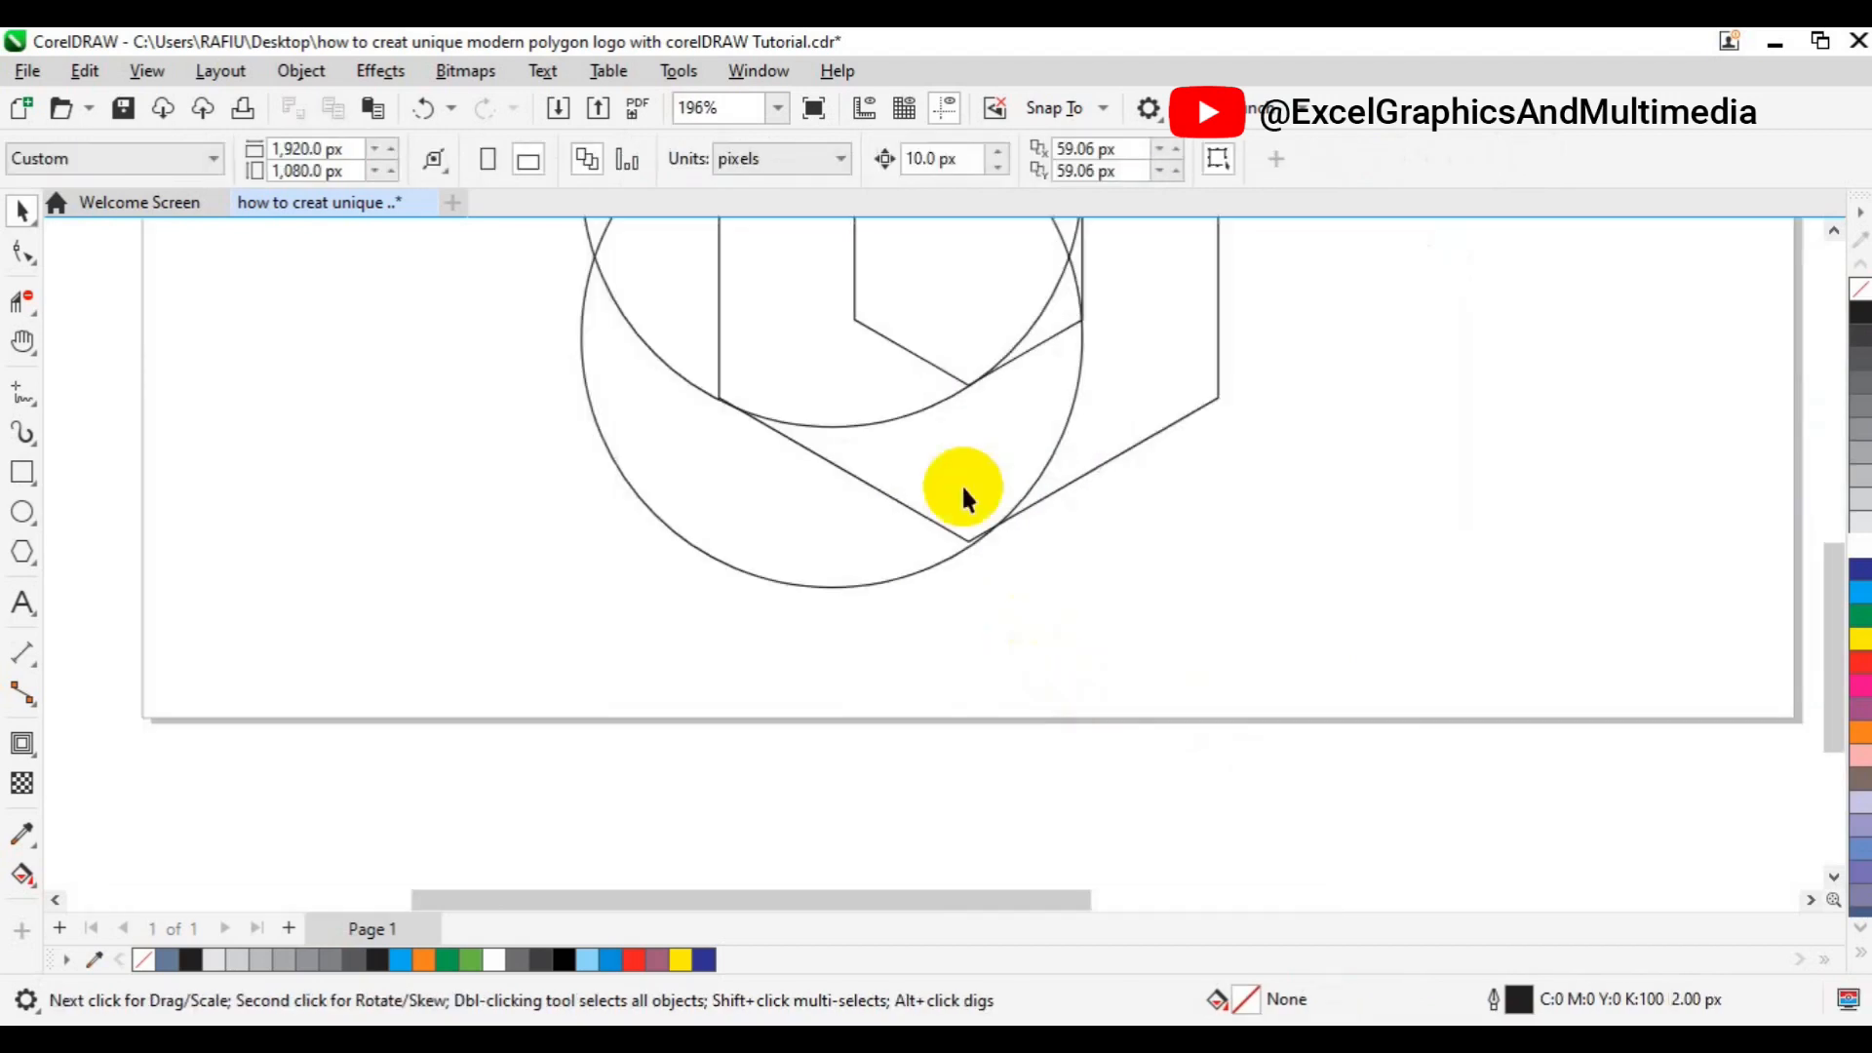
{"action": "left_click", "coordinate": [1141, 543]}
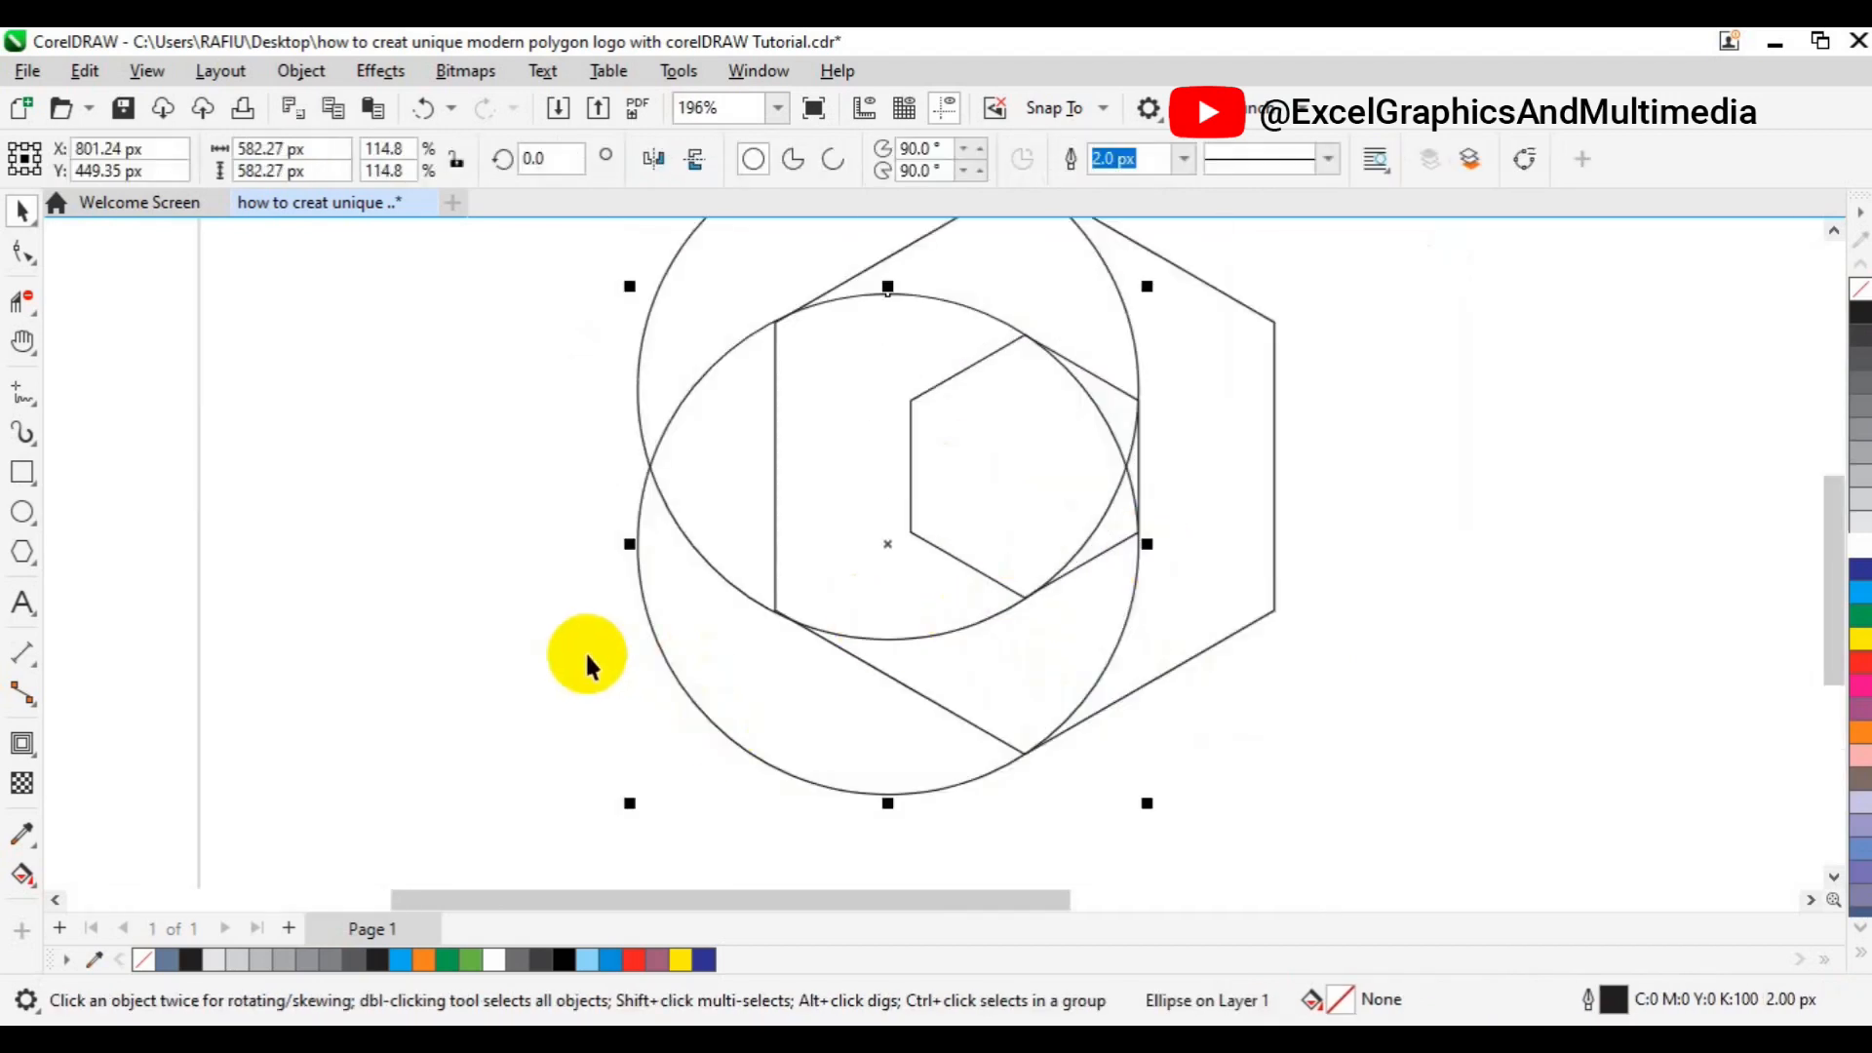
{"action": "left_click", "coordinate": [24, 310]}
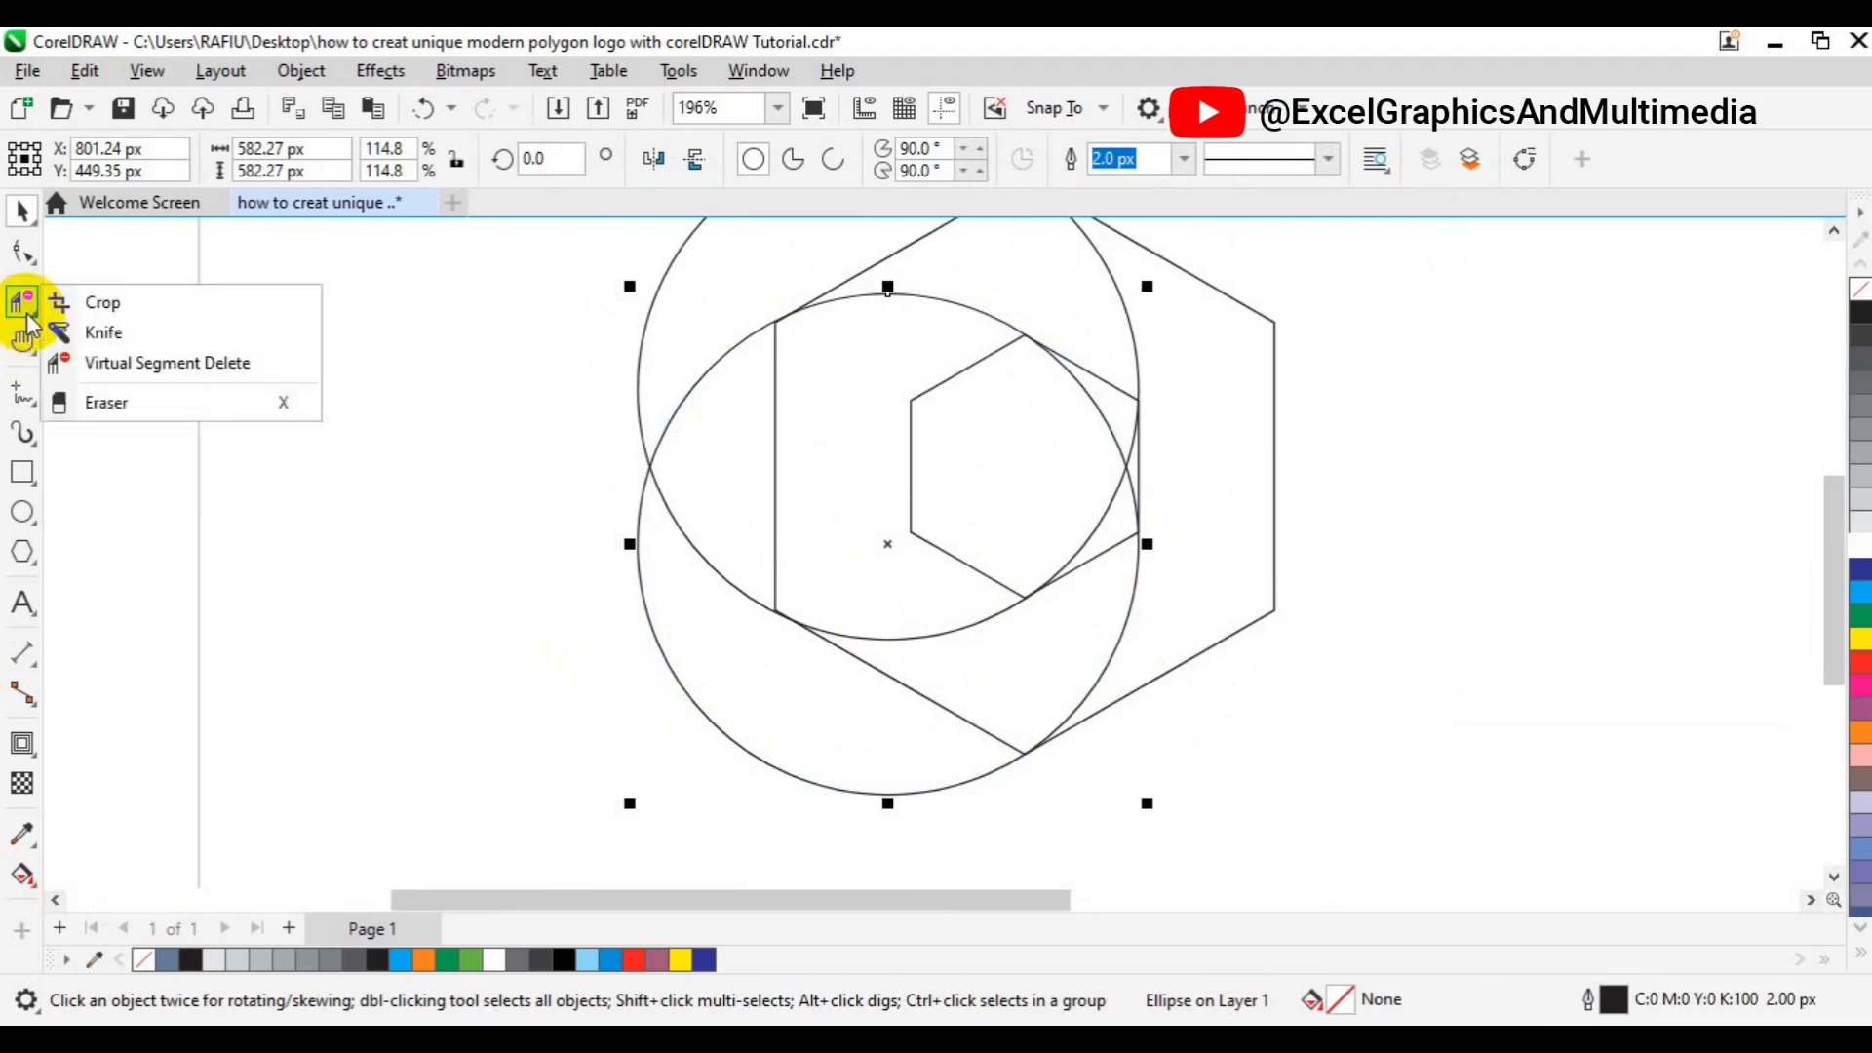
{"action": "left_click", "coordinate": [126, 359]}
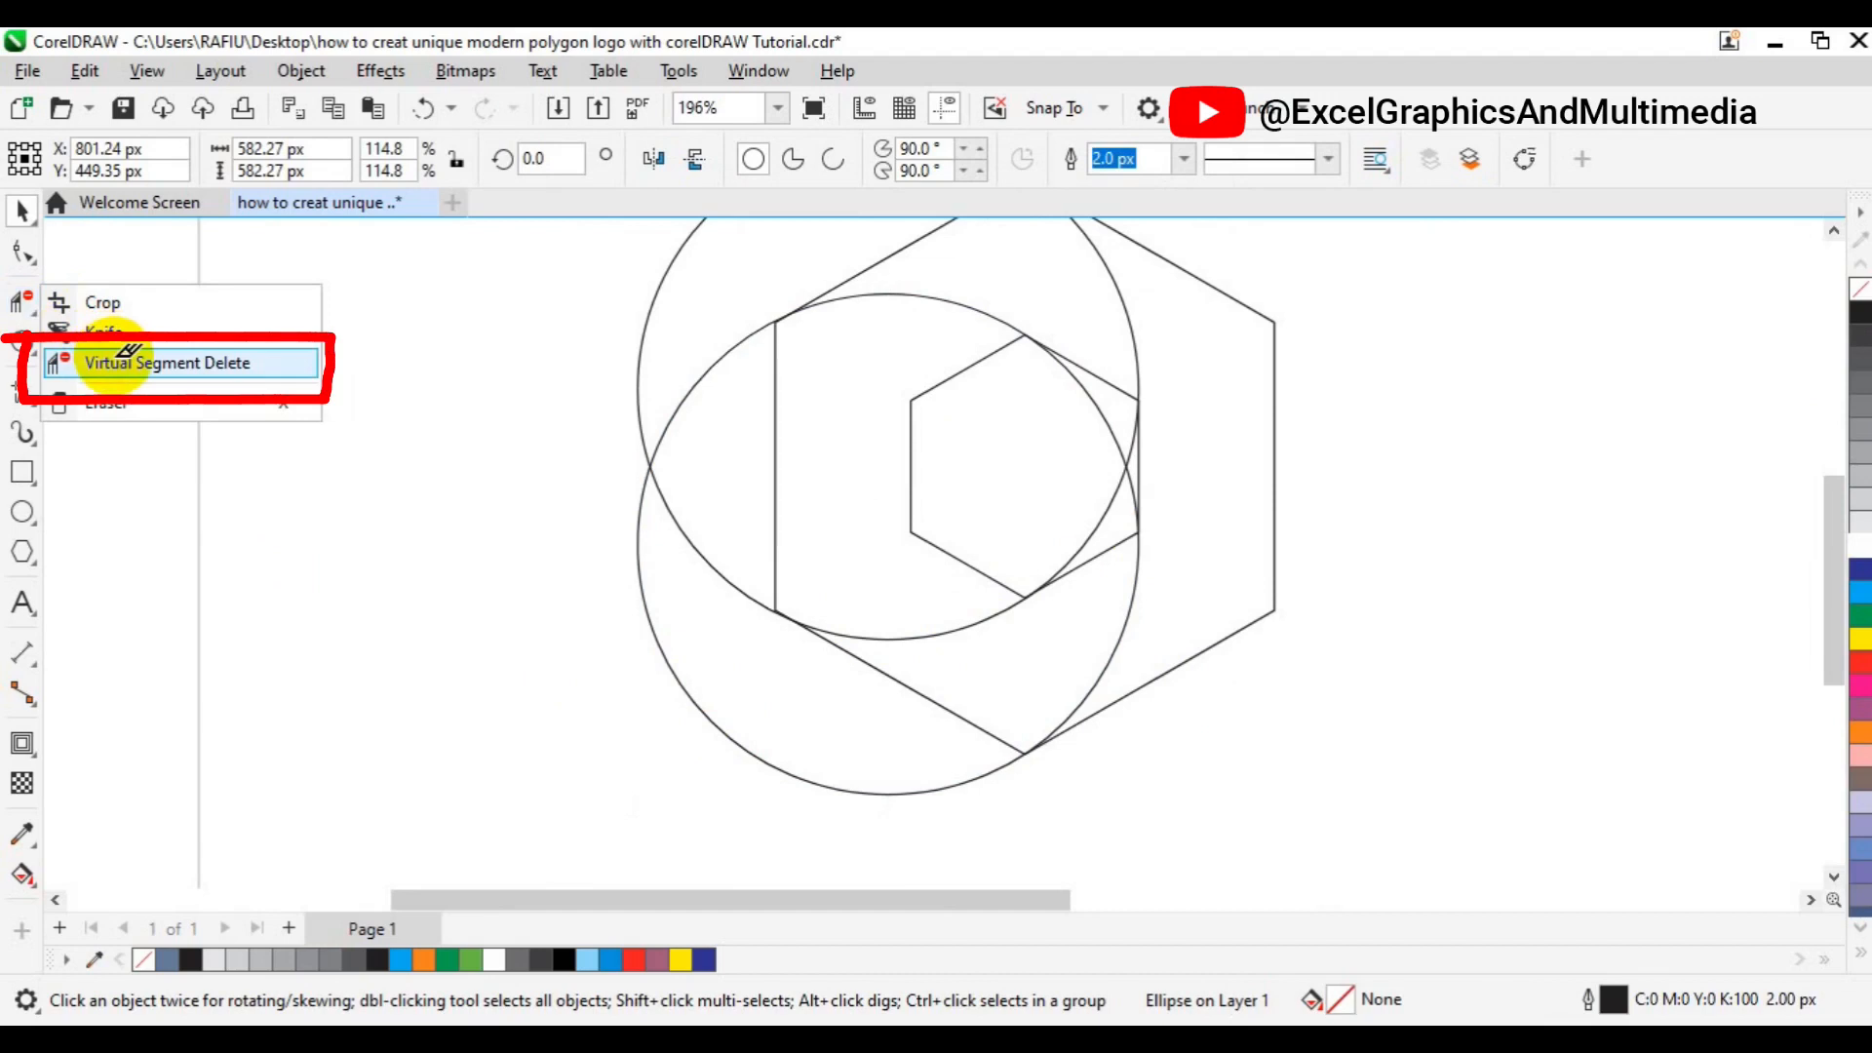
{"action": "left_click", "coordinate": [127, 356]}
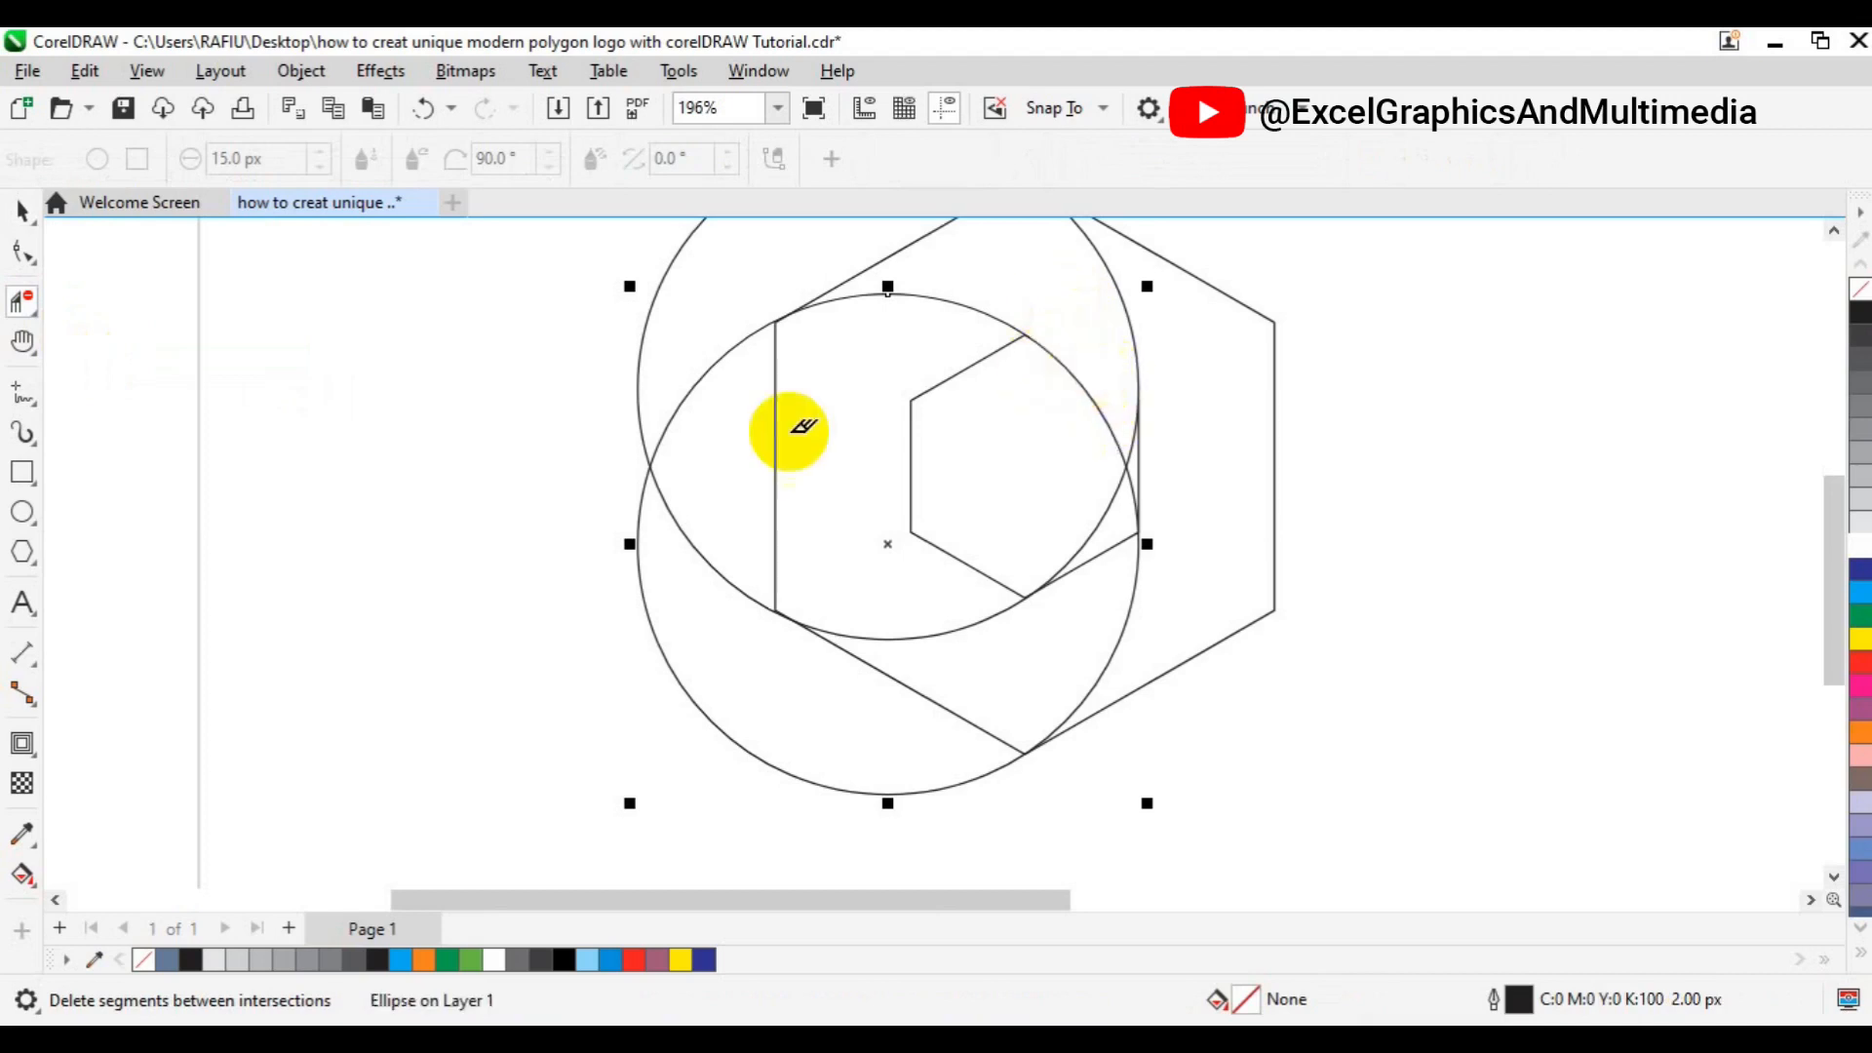
Step: Smart Fill the hexagon's upper region between the two circle arcs, then give the new shape no fill and a black outline
{"action": "left_click", "coordinate": [37, 891]}
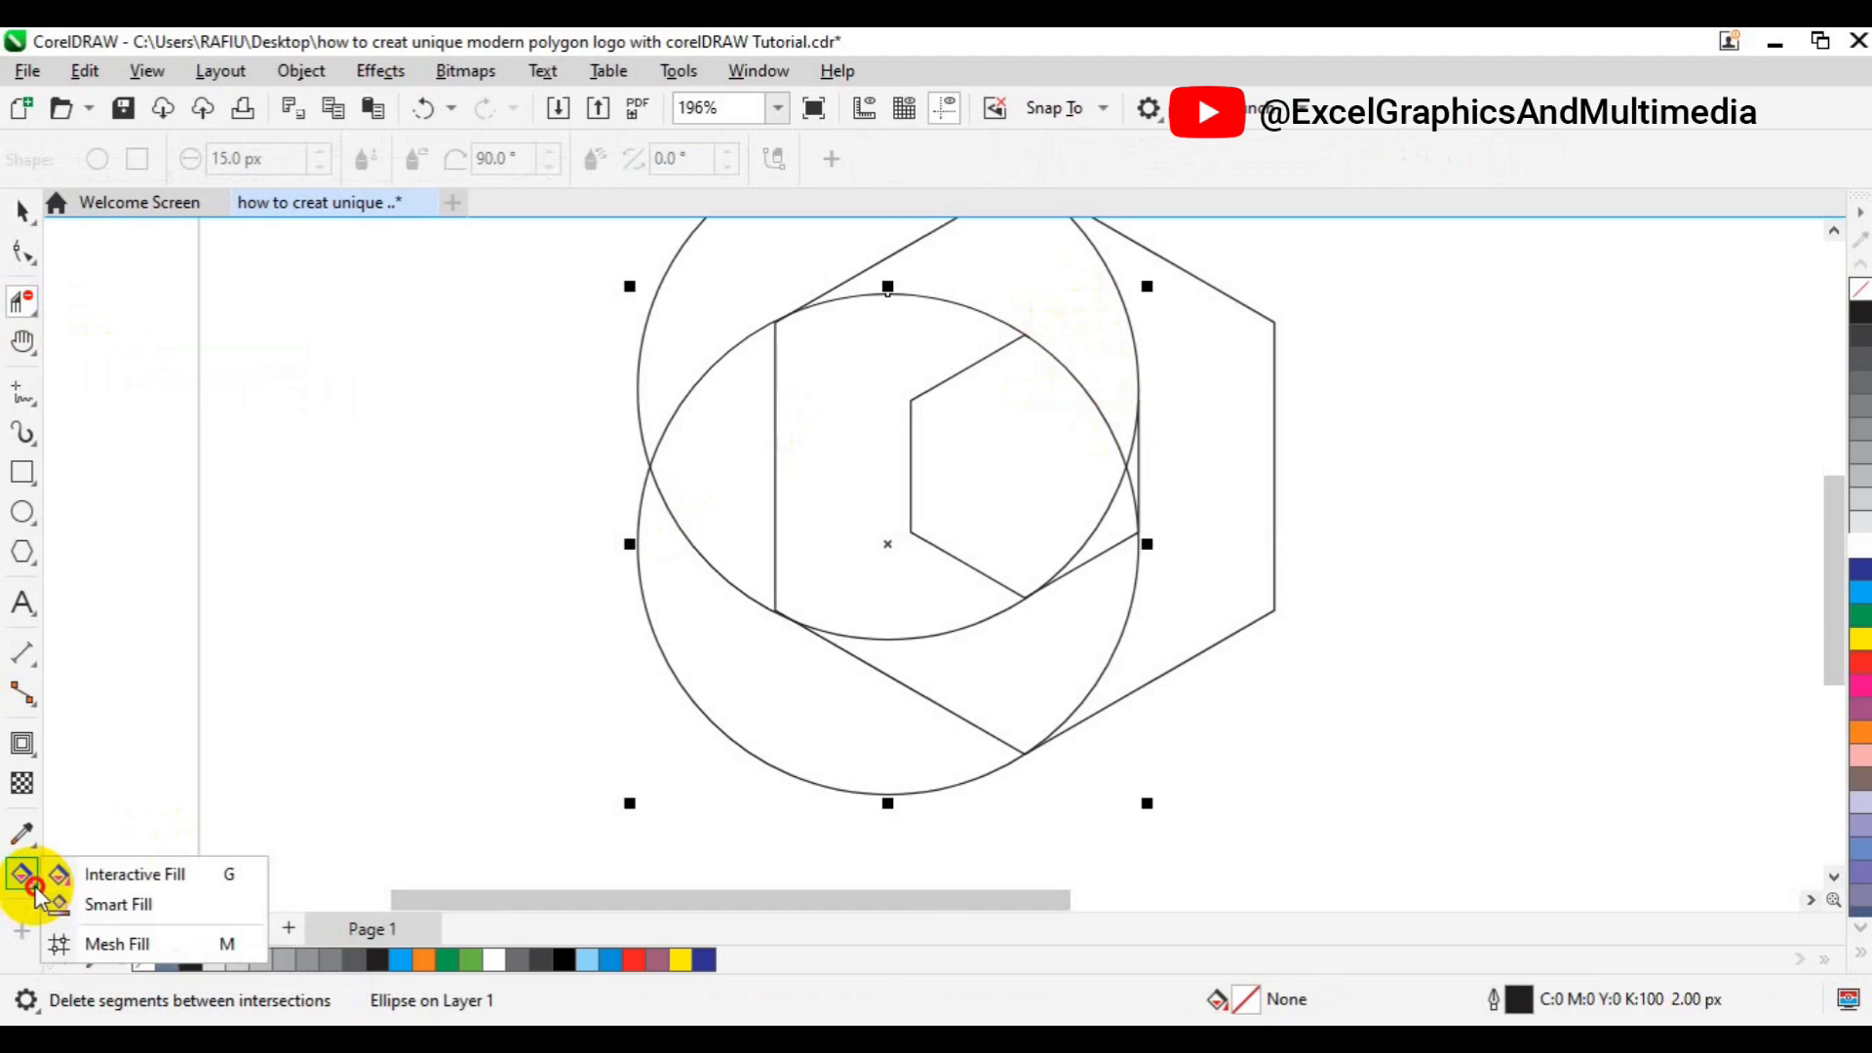
{"action": "left_click", "coordinate": [94, 907]}
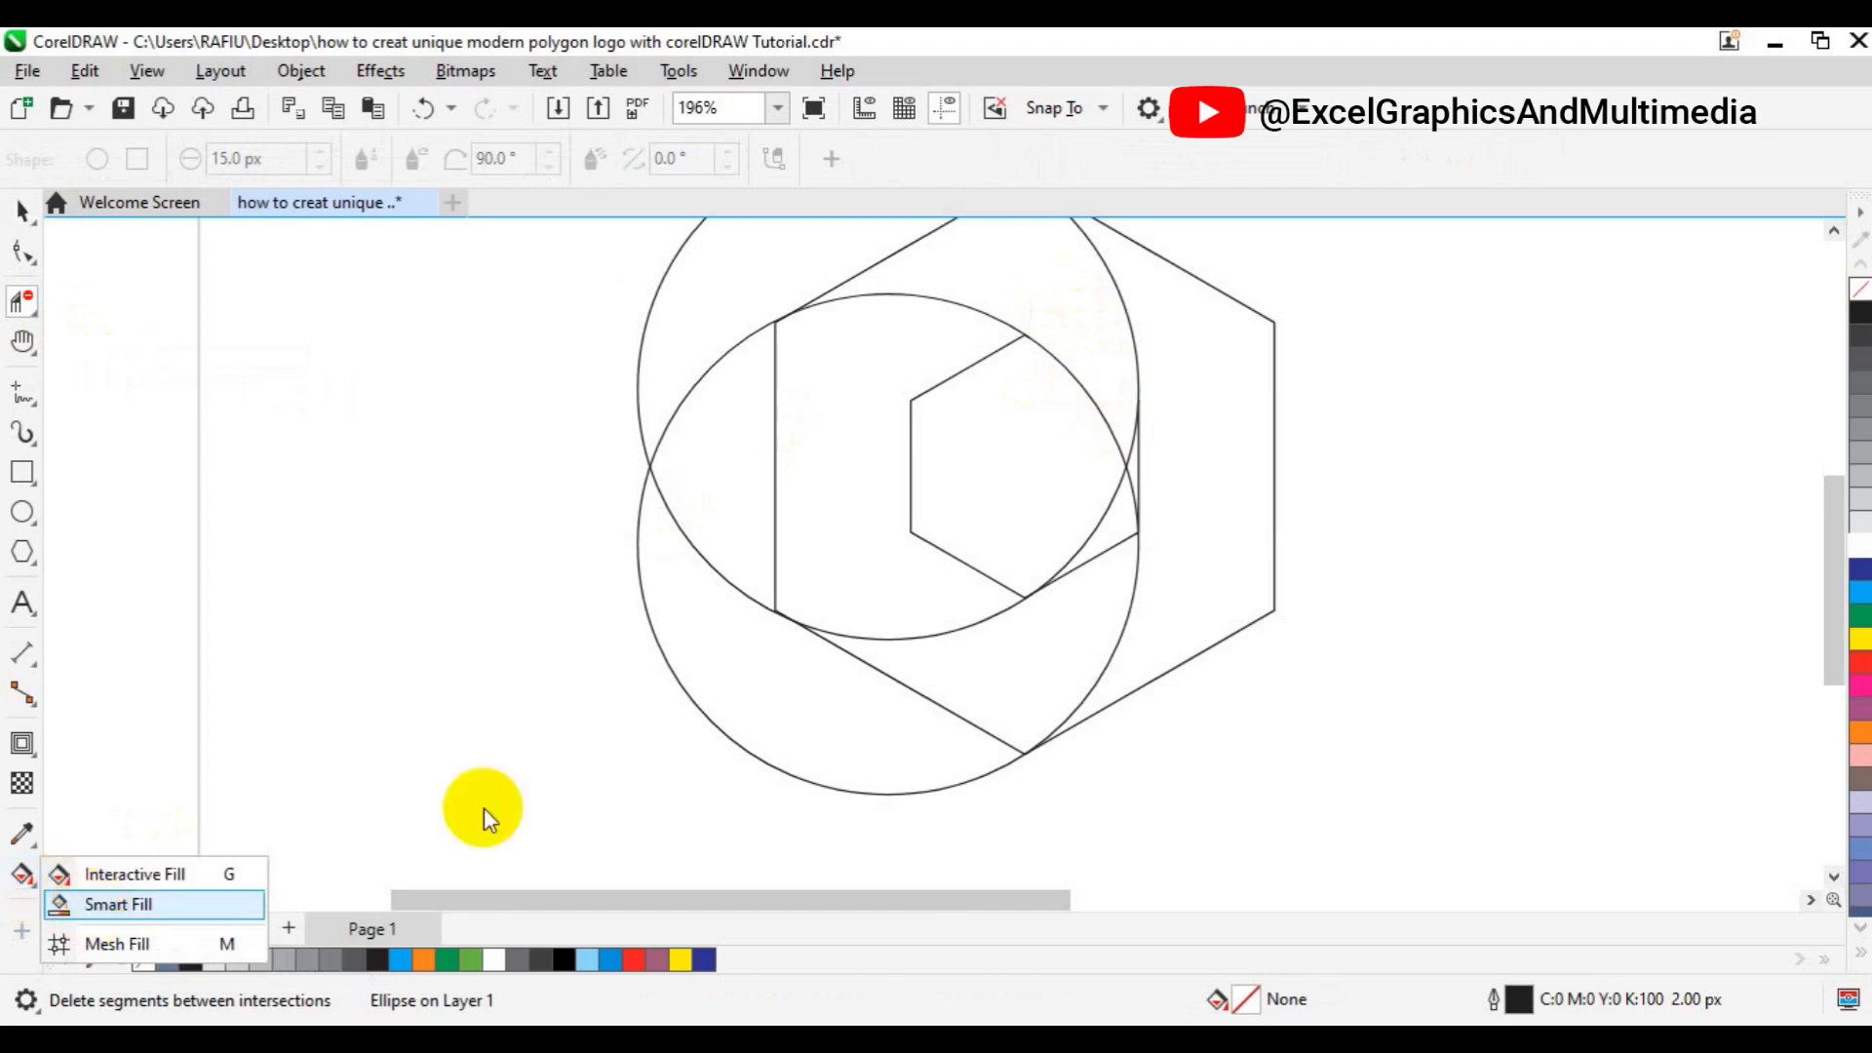
{"action": "left_click", "coordinate": [1054, 319]}
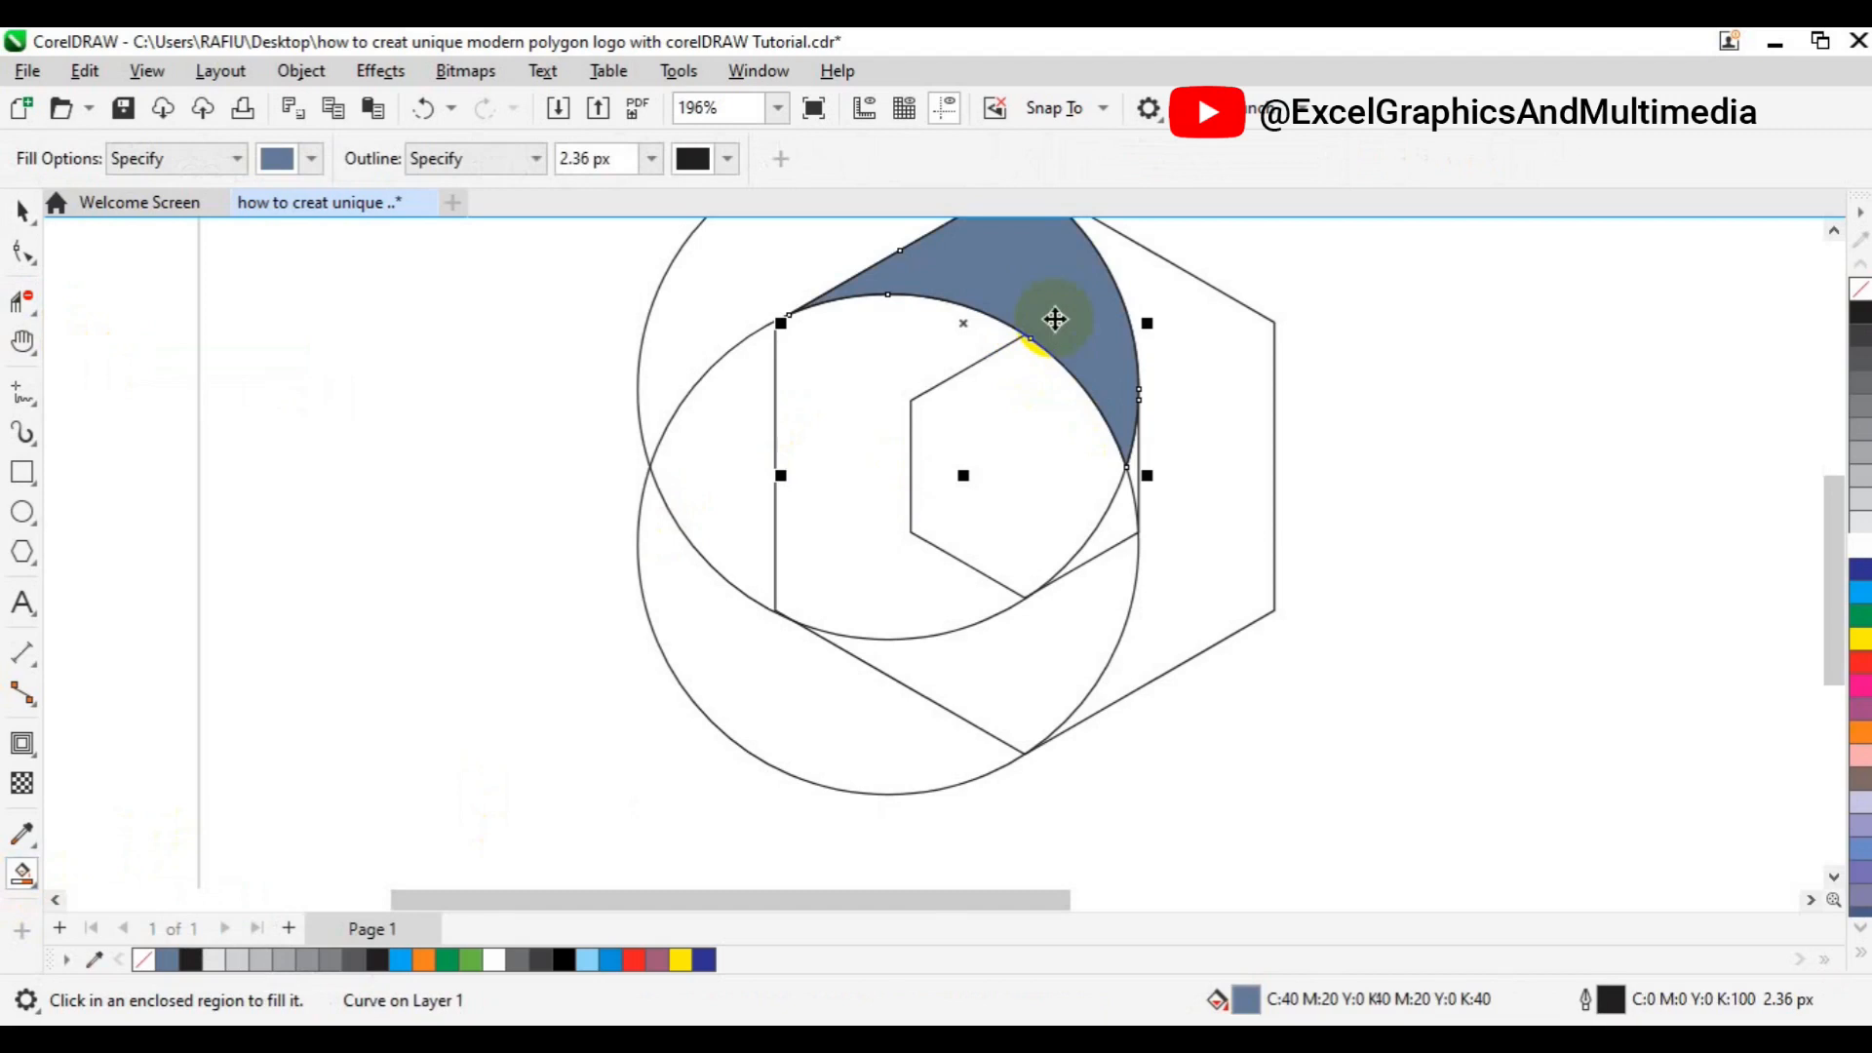
{"action": "key", "text": "space"}
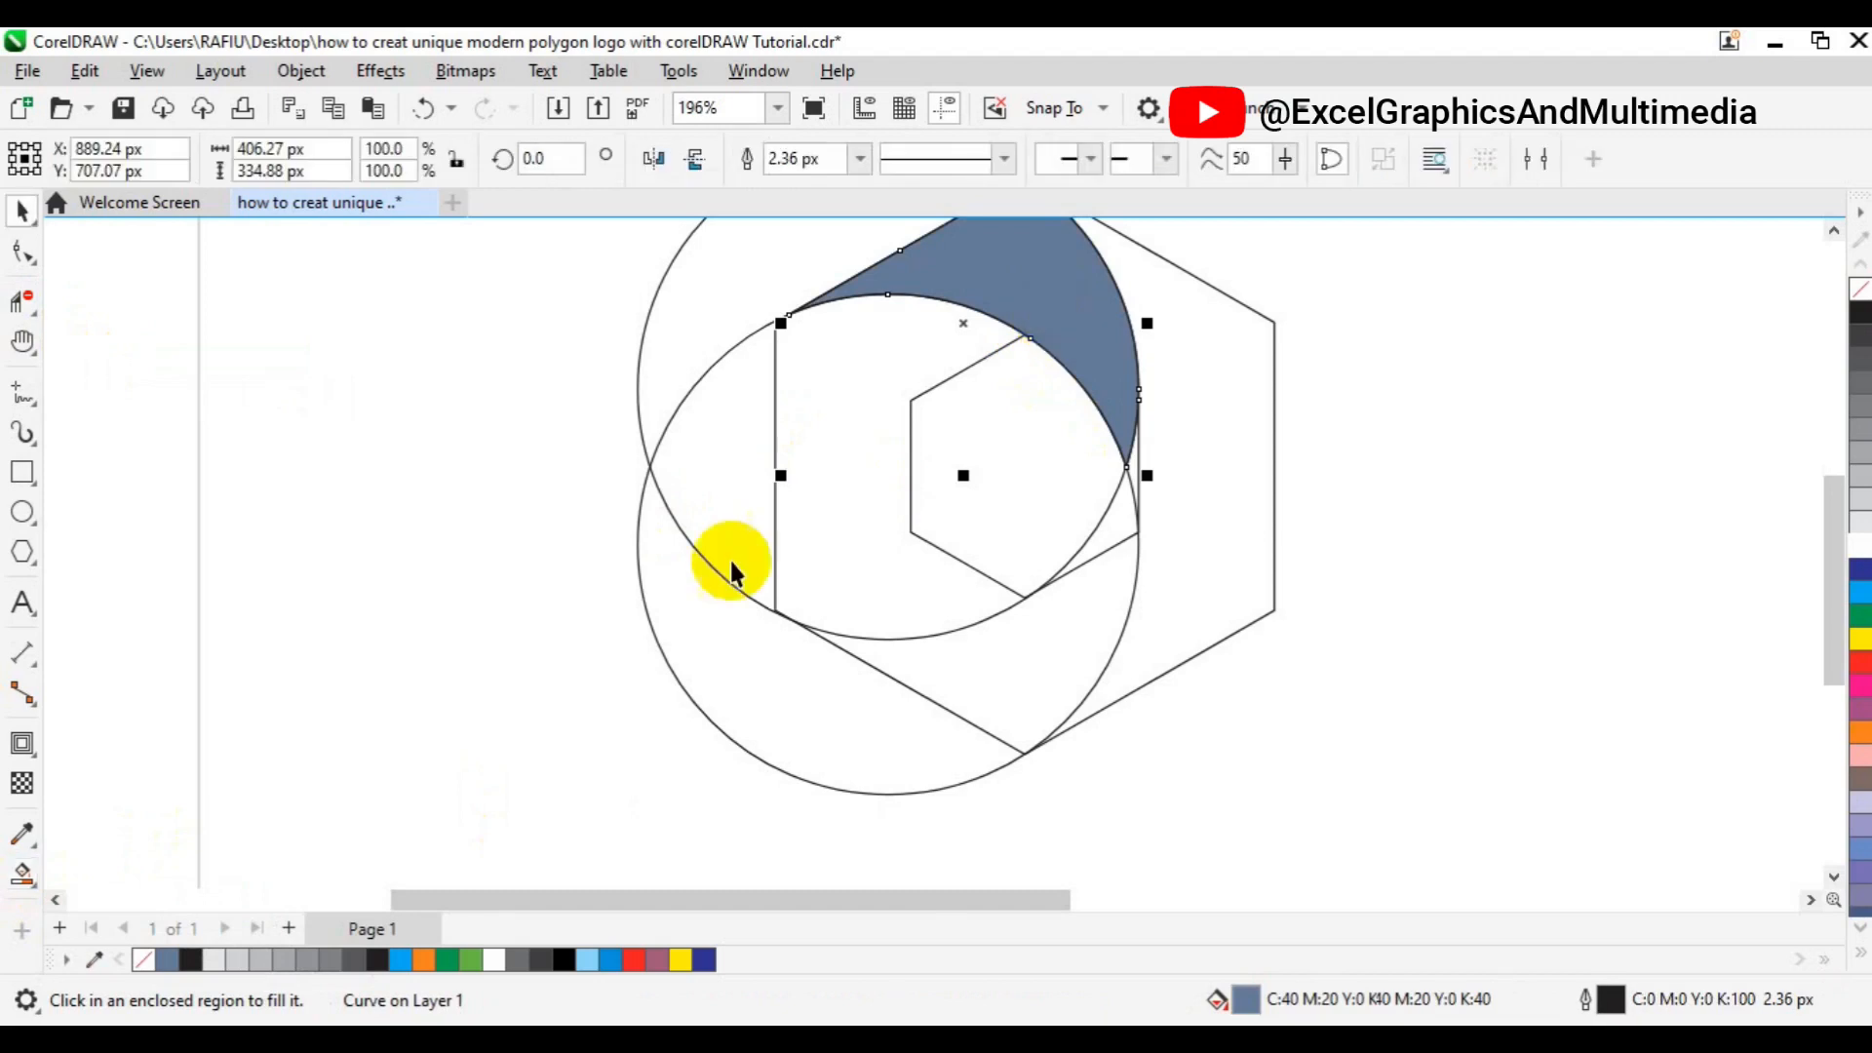
{"action": "left_click", "coordinate": [149, 963]}
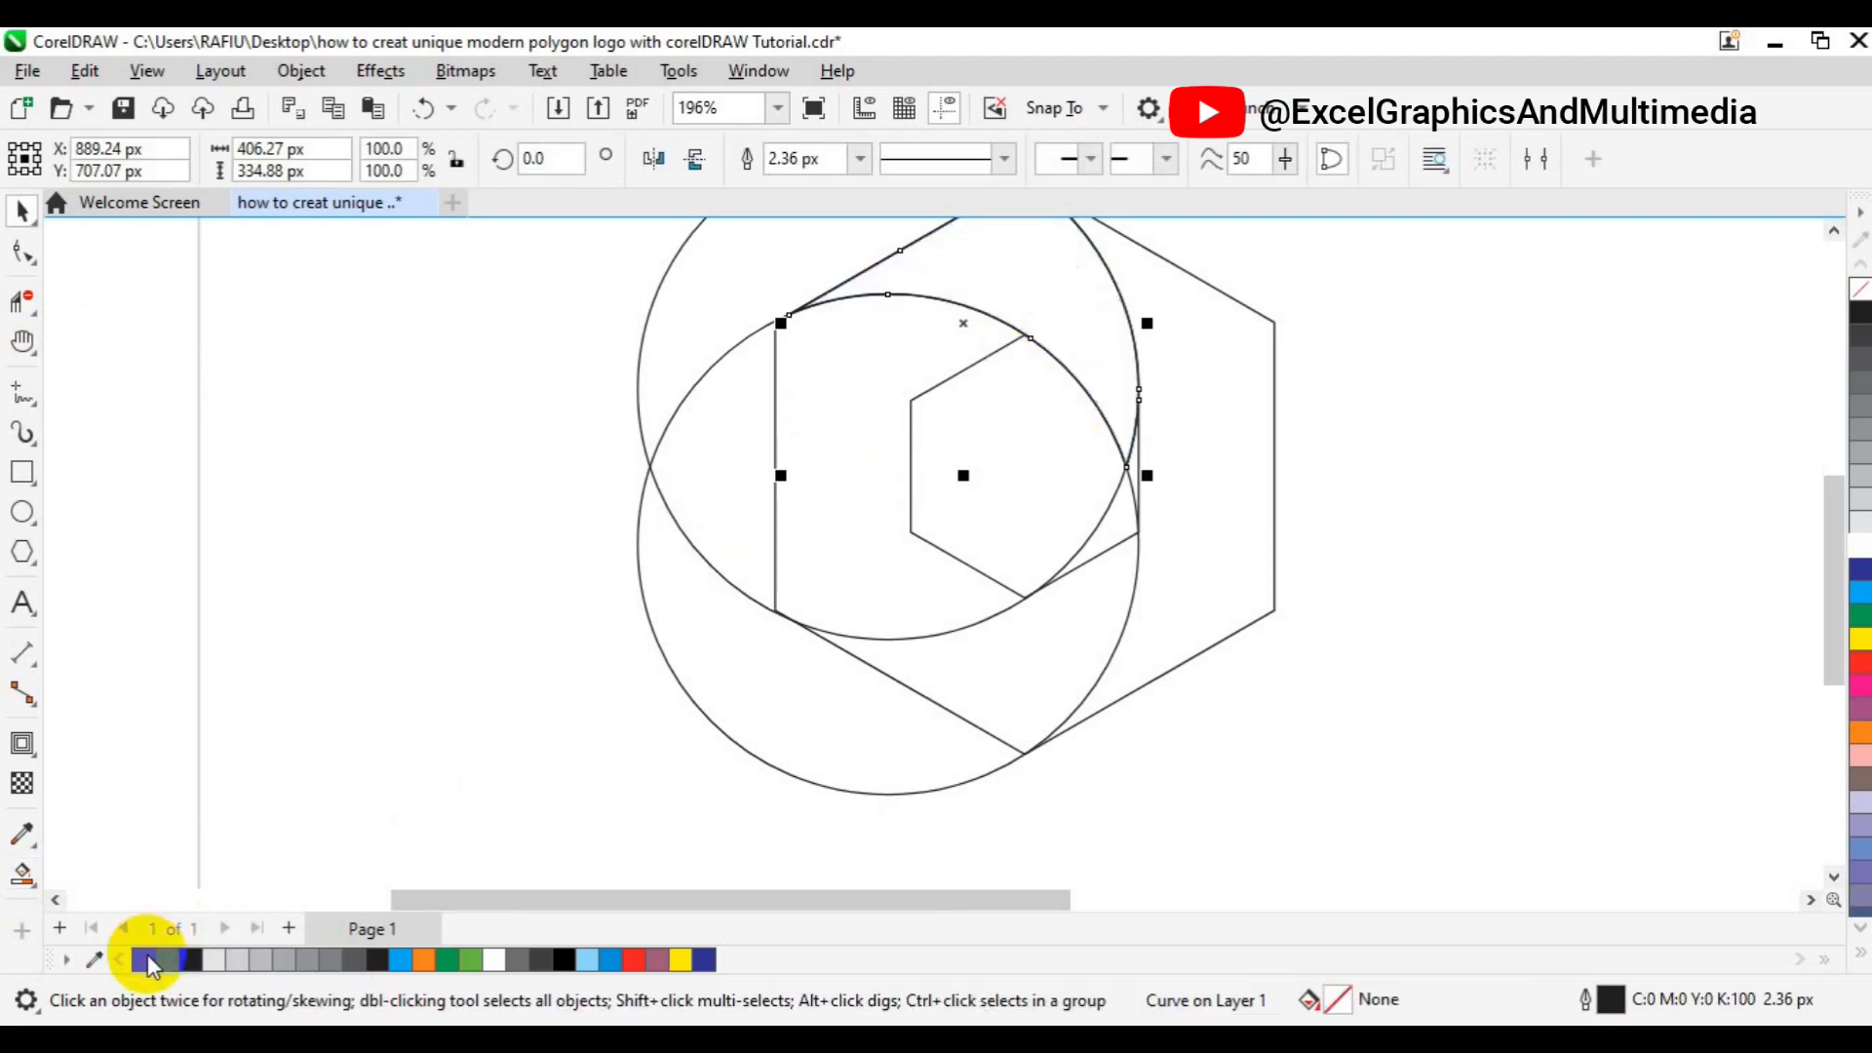
{"action": "left_click", "coordinate": [186, 963]}
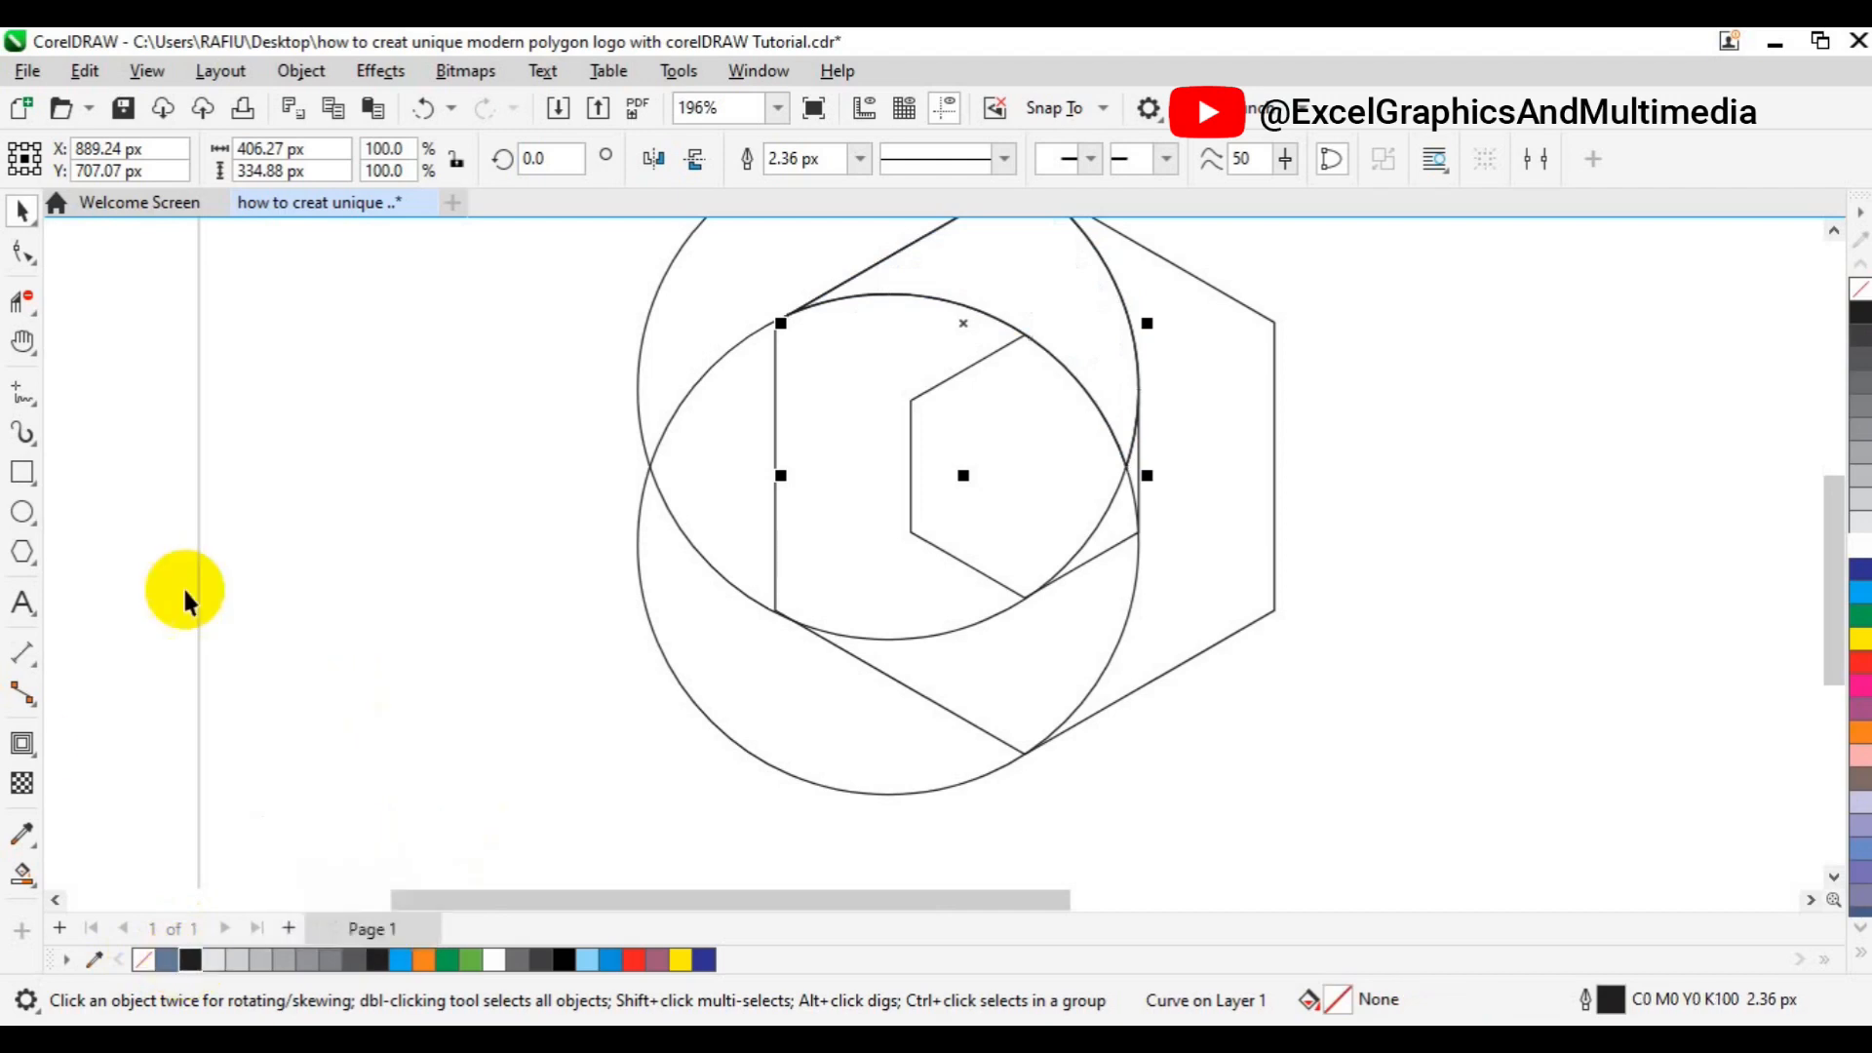
Step: Add a one-step inside contour with a 10 px offset to the new shape and break the contour apart
{"action": "left_click", "coordinate": [29, 756]}
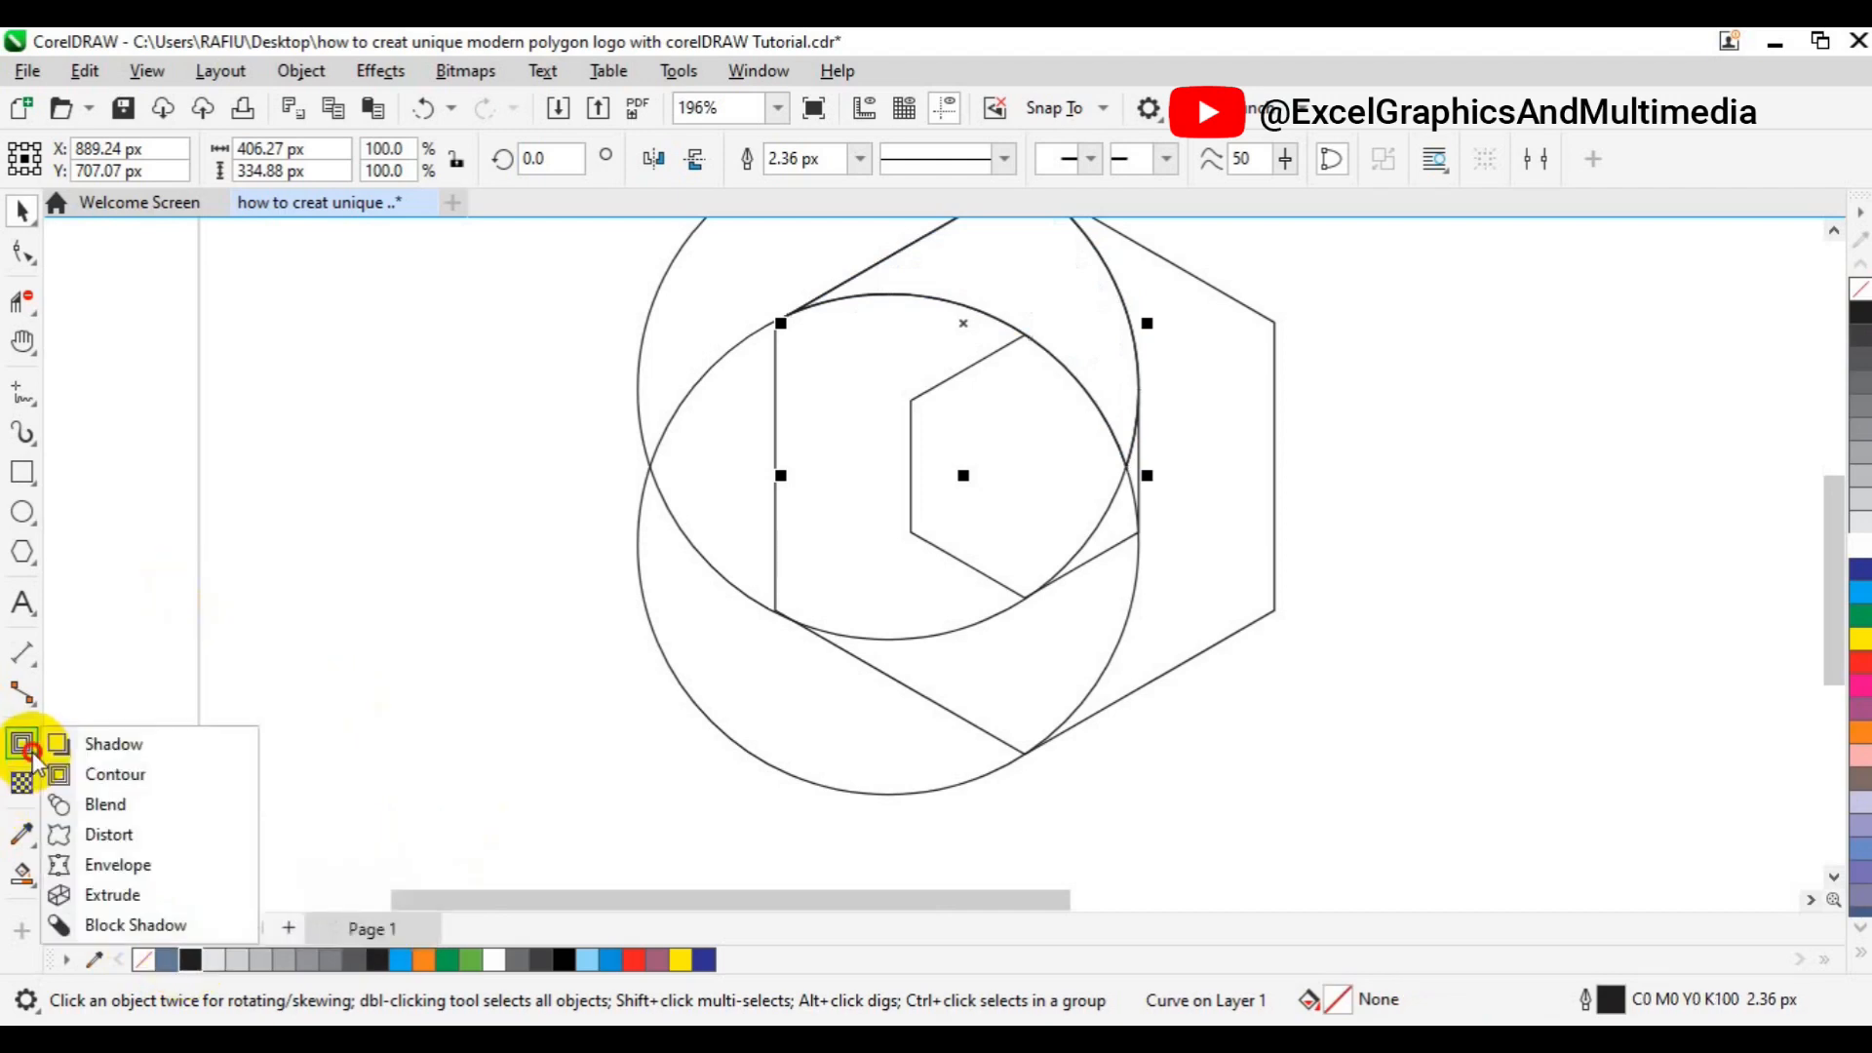
{"action": "left_click", "coordinate": [106, 780]}
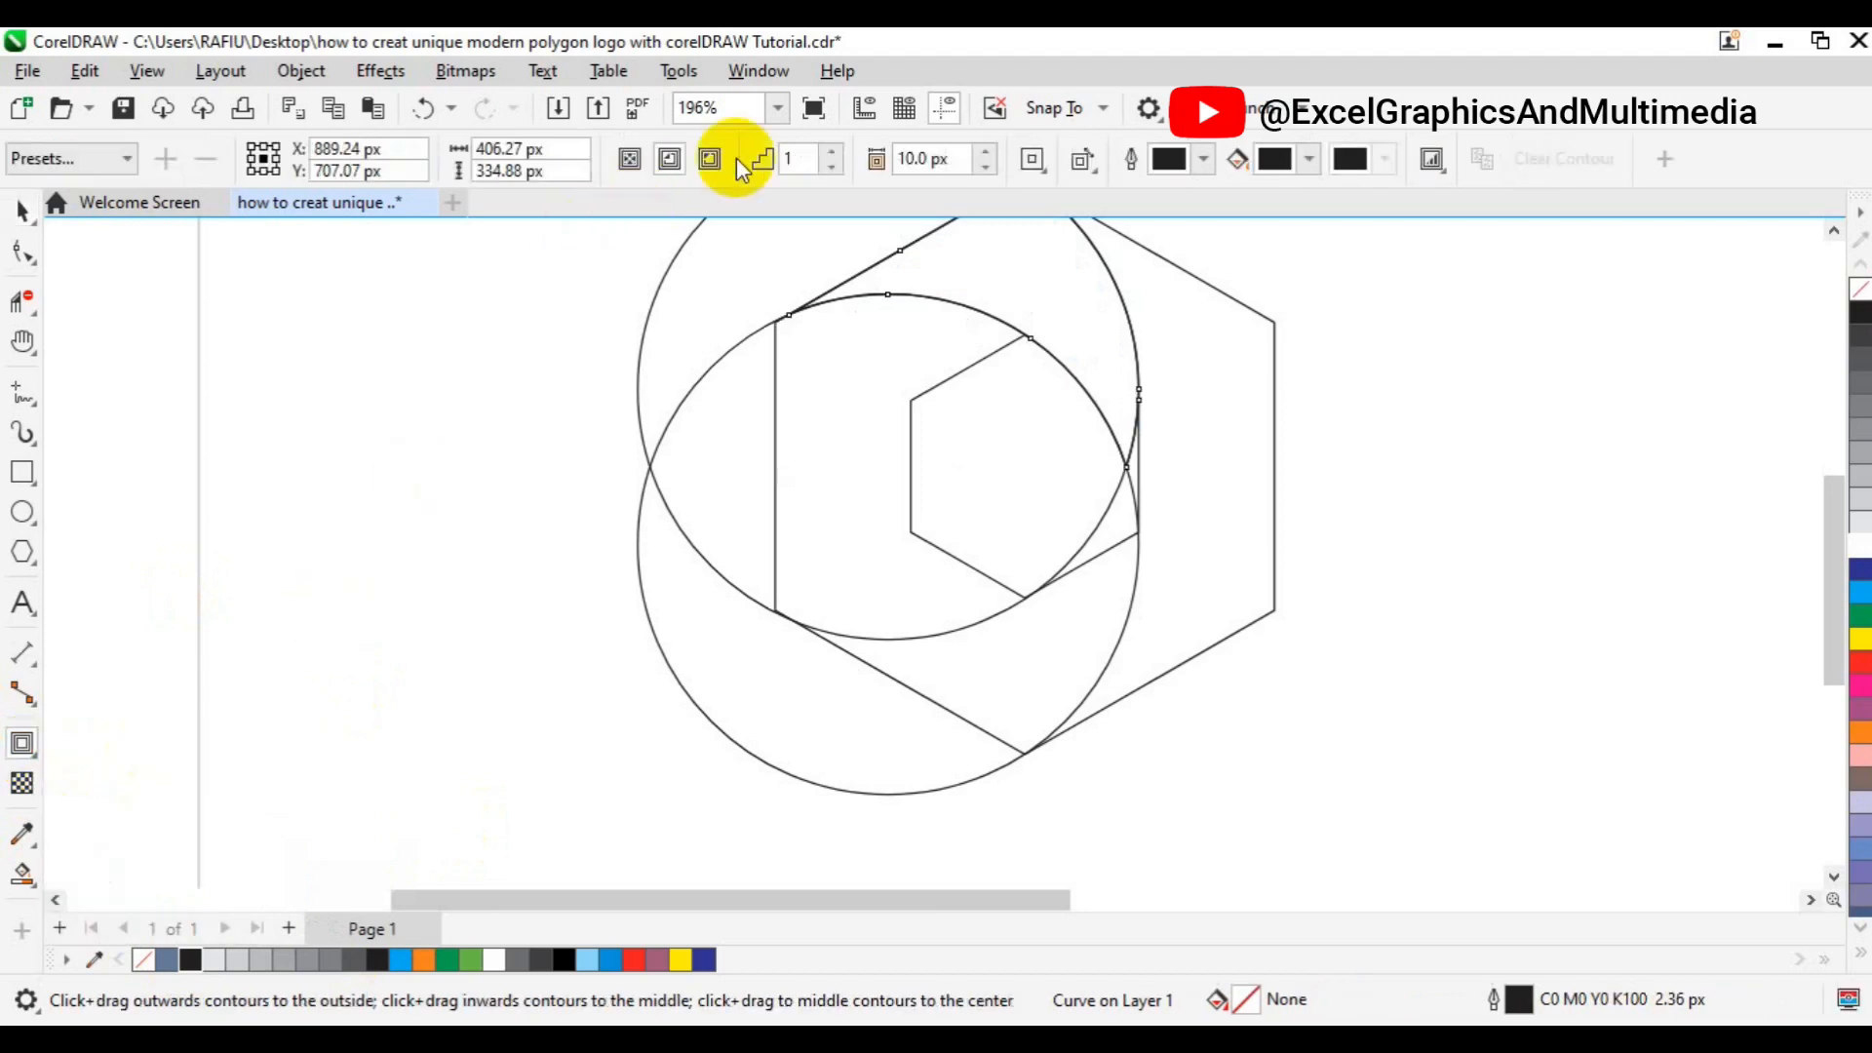
{"action": "left_click", "coordinate": [672, 162]}
{"action": "left_click", "coordinate": [915, 161]}
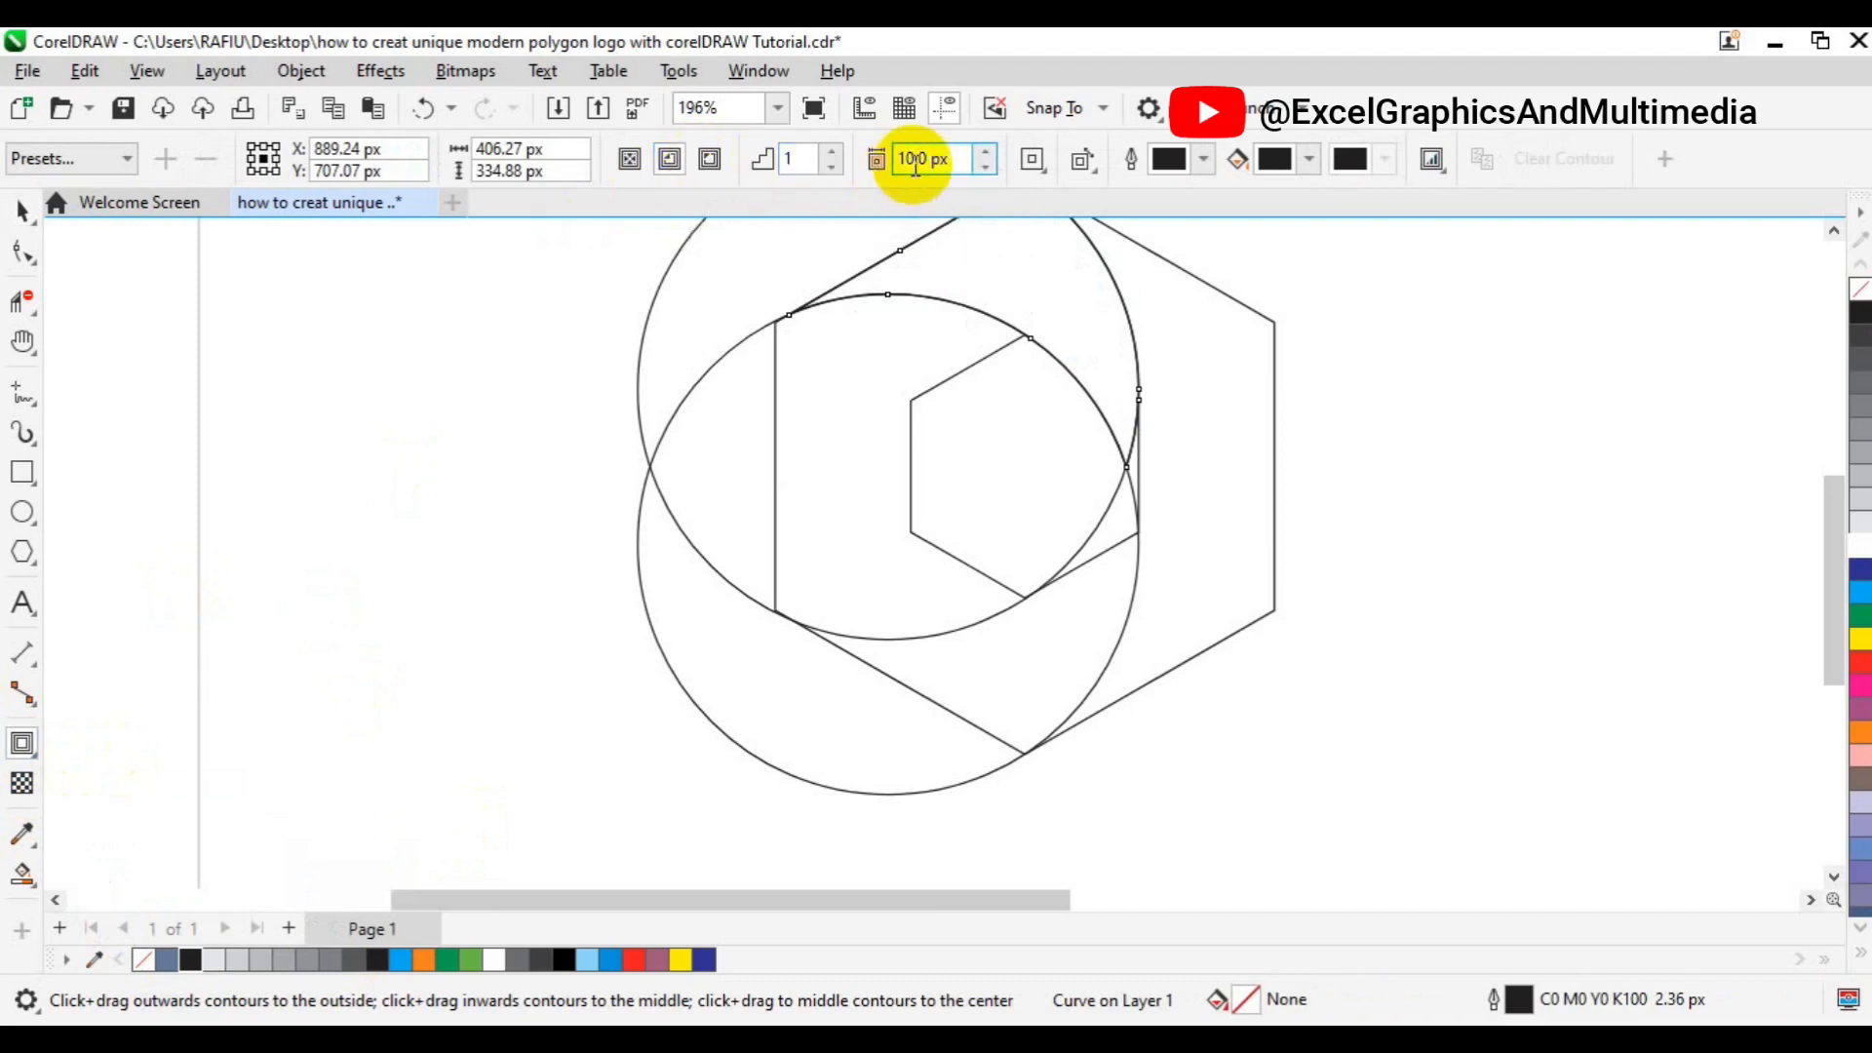
{"action": "left_click_drag", "start_coordinate": [926, 161], "coordinate": [898, 161]}
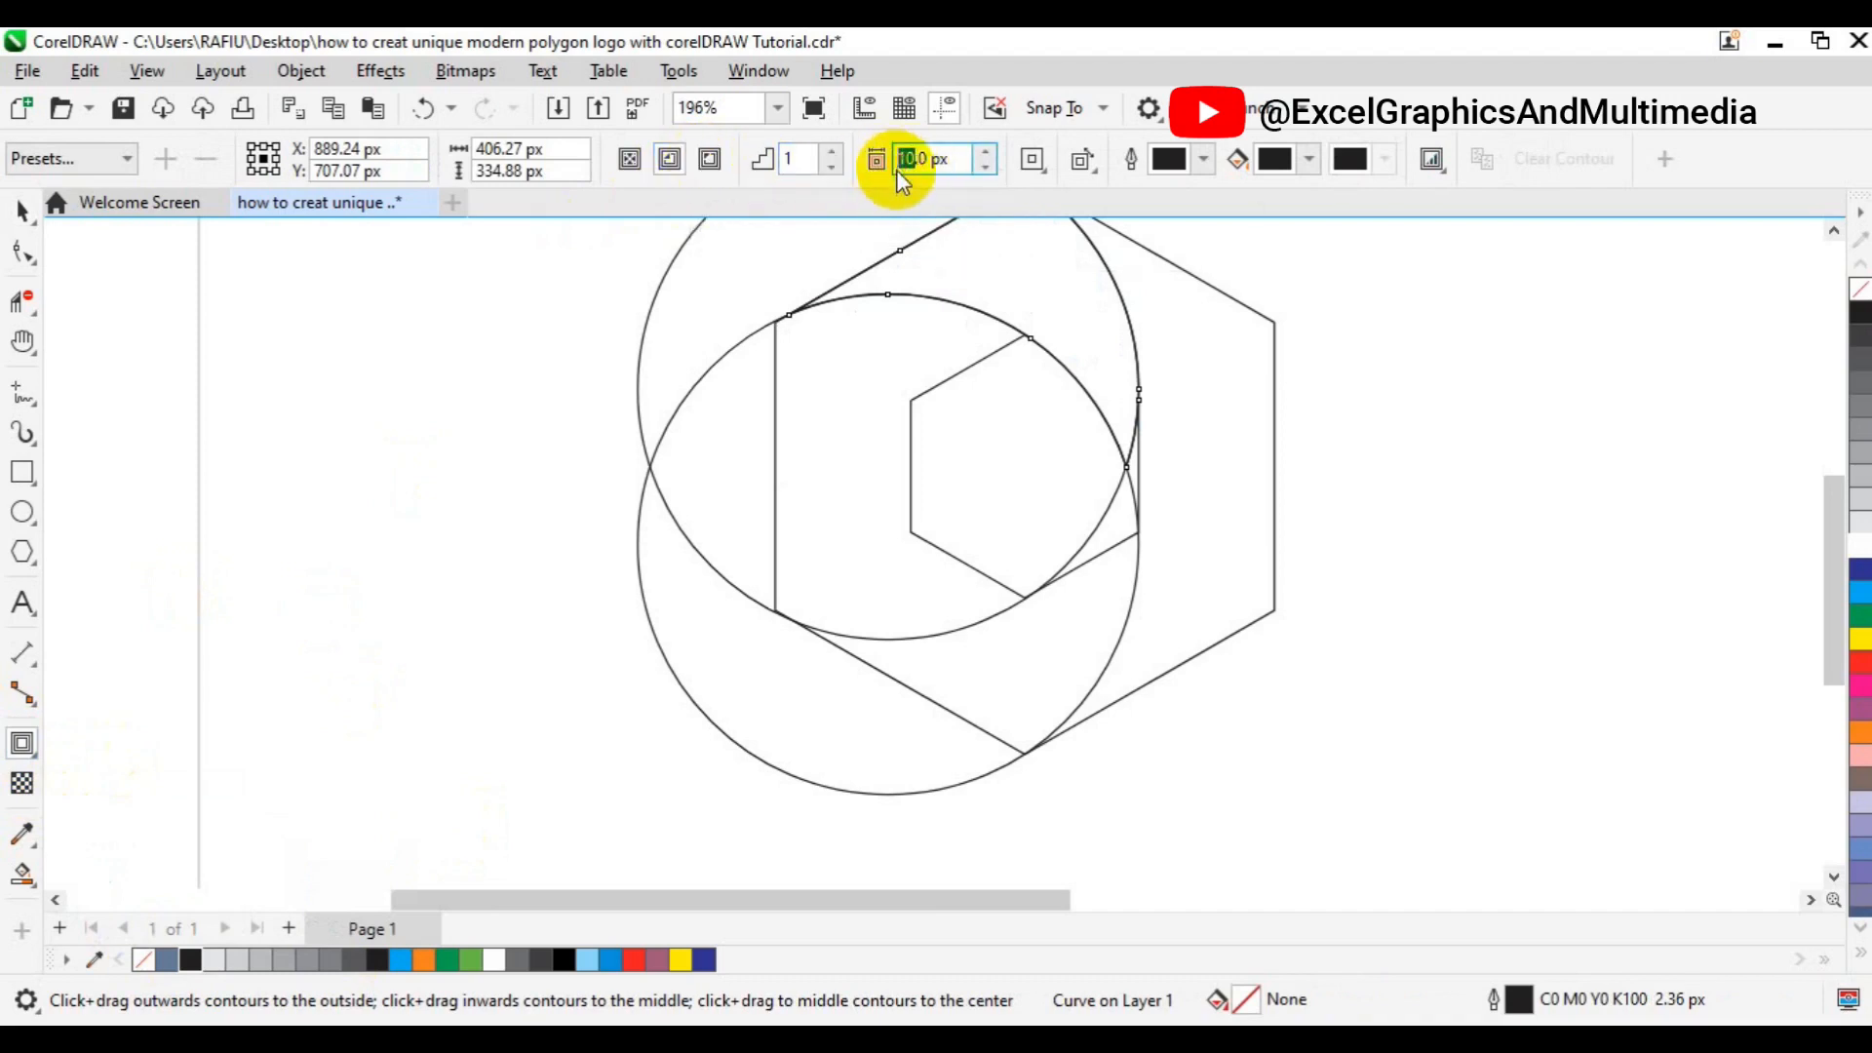
{"action": "left_click_drag", "start_coordinate": [1032, 339], "coordinate": [1014, 265]}
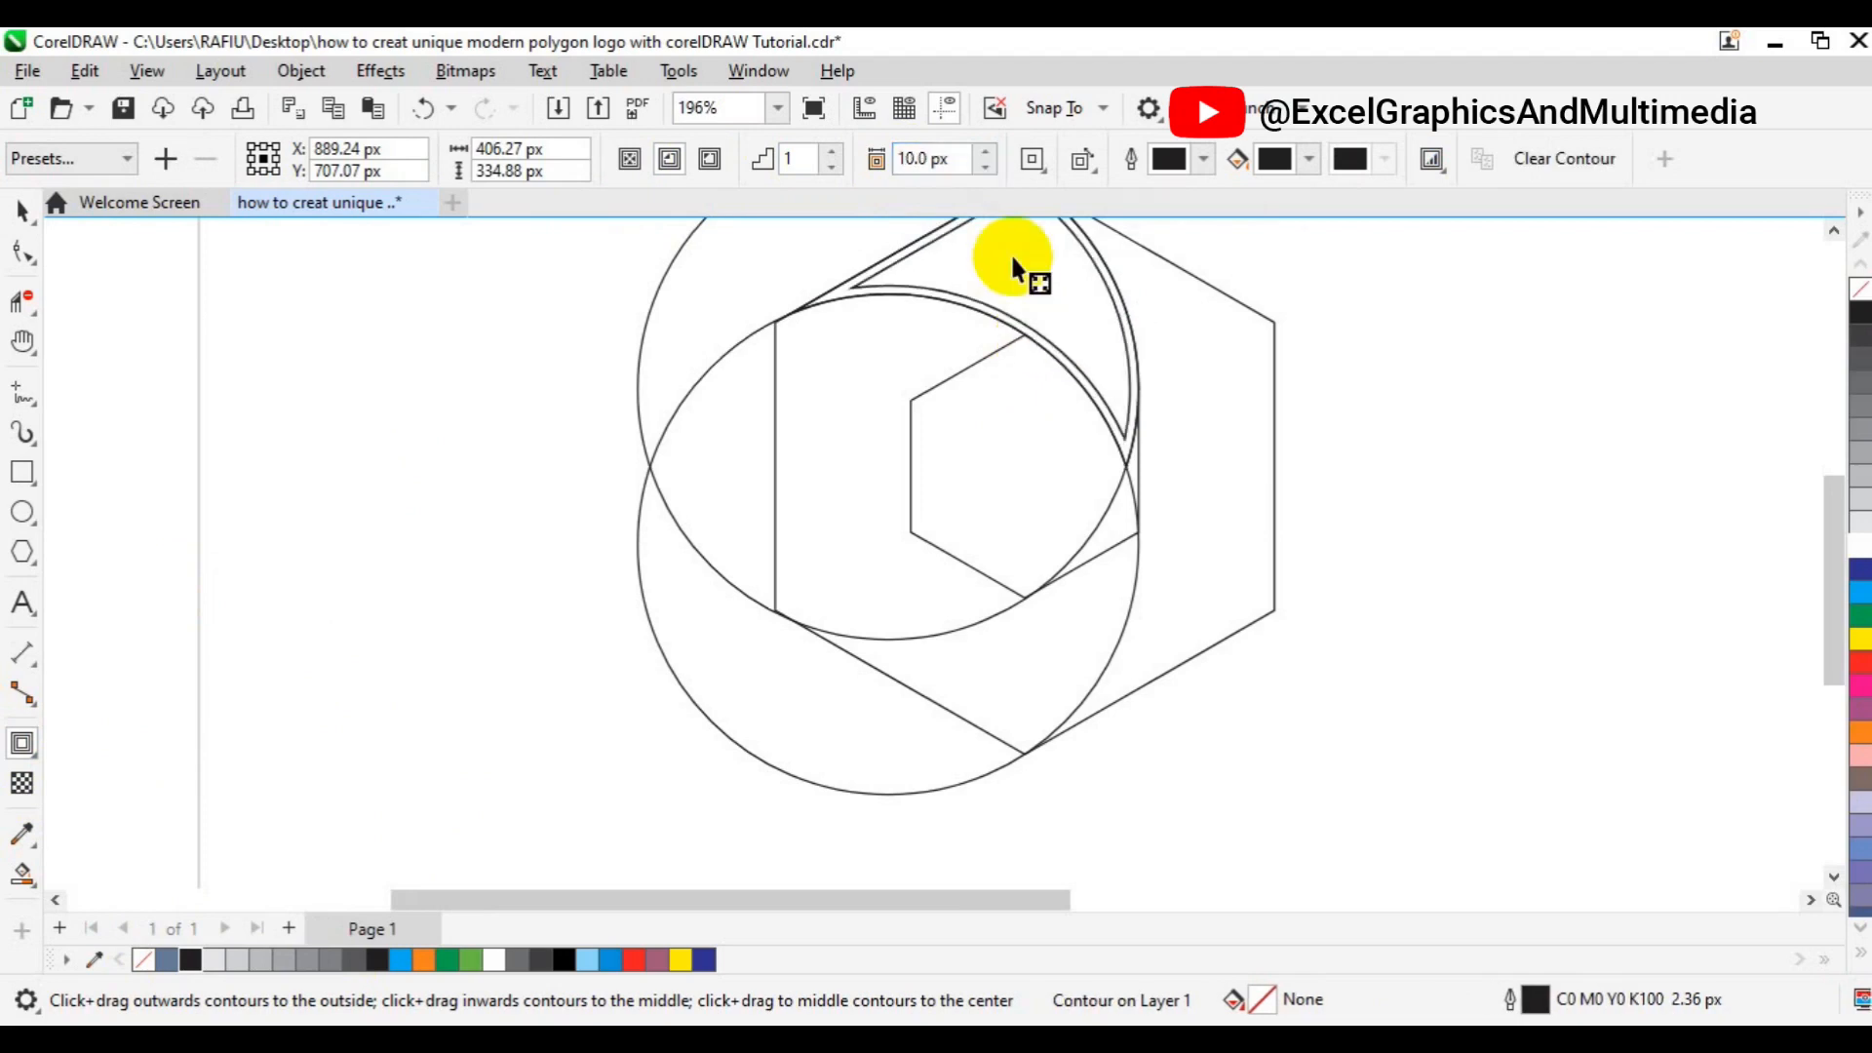
{"action": "left_click", "coordinate": [279, 74]}
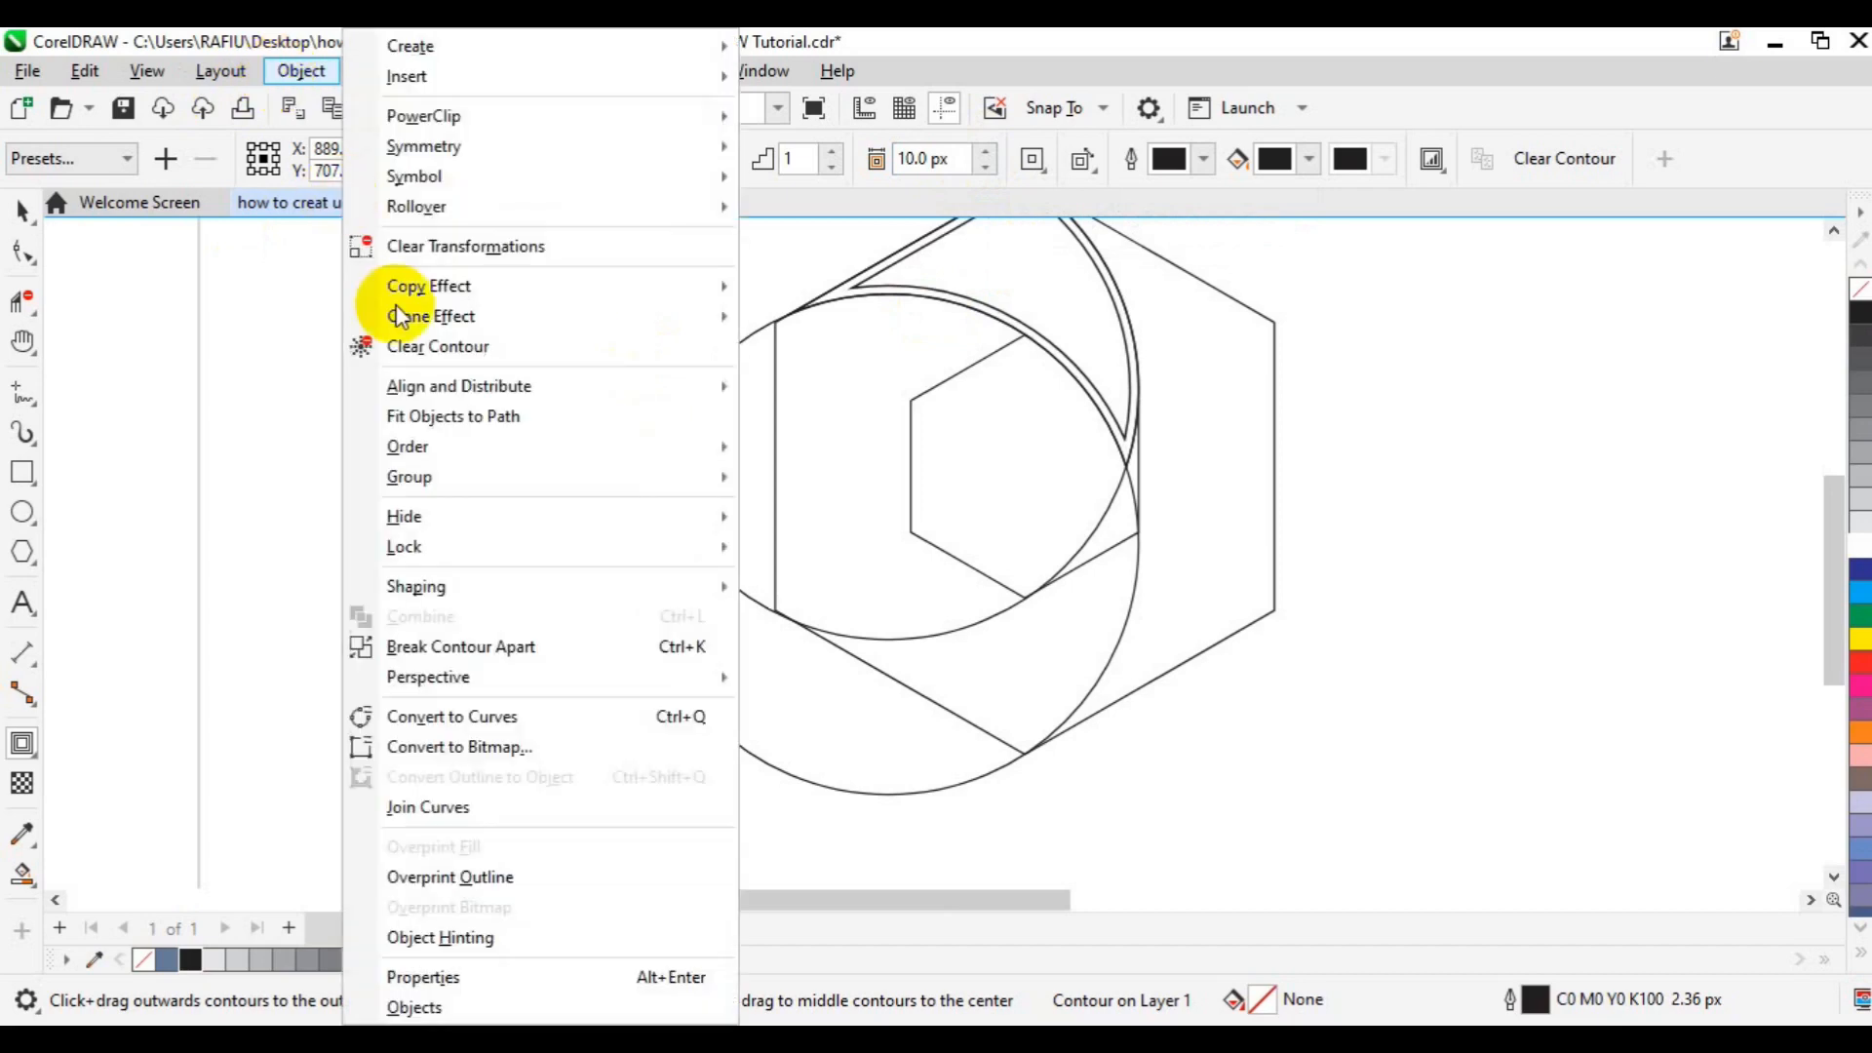
{"action": "left_click", "coordinate": [492, 648]}
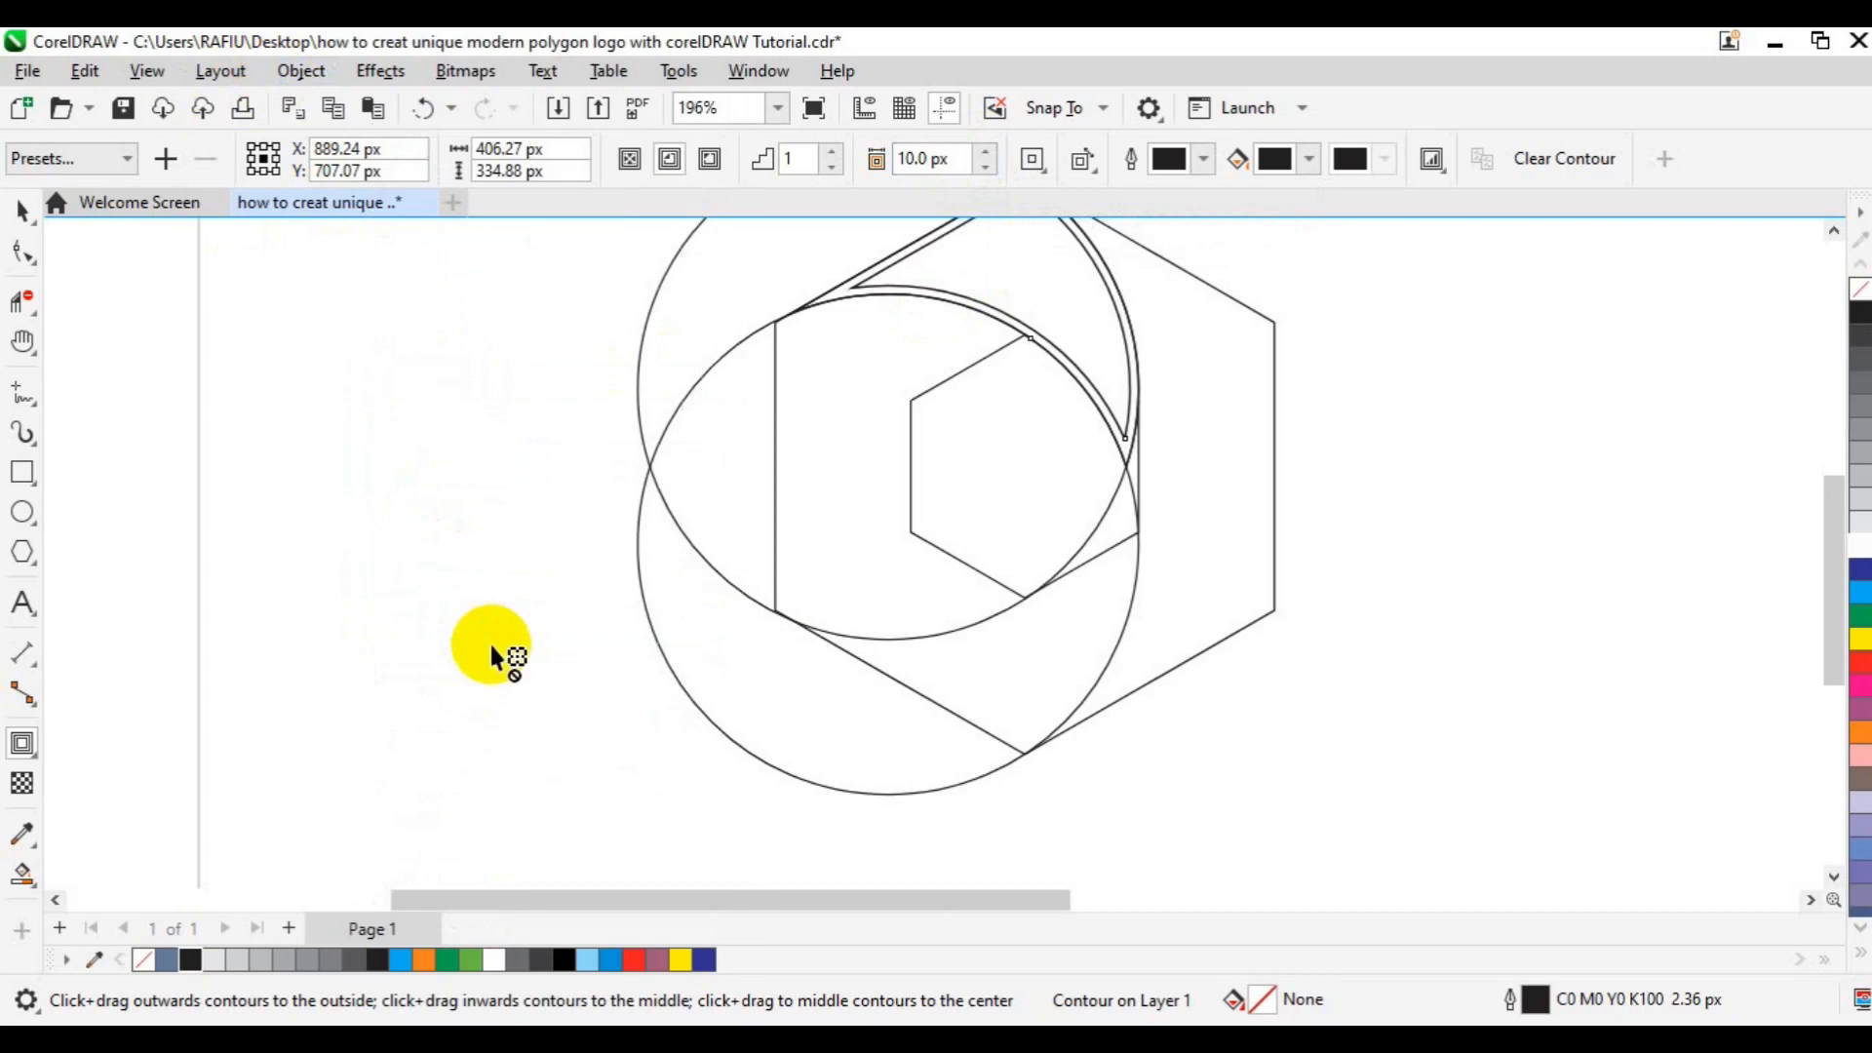
Step: Fill the inner contour shape with 20% Black and remove its outline
{"action": "left_click", "coordinate": [17, 210]}
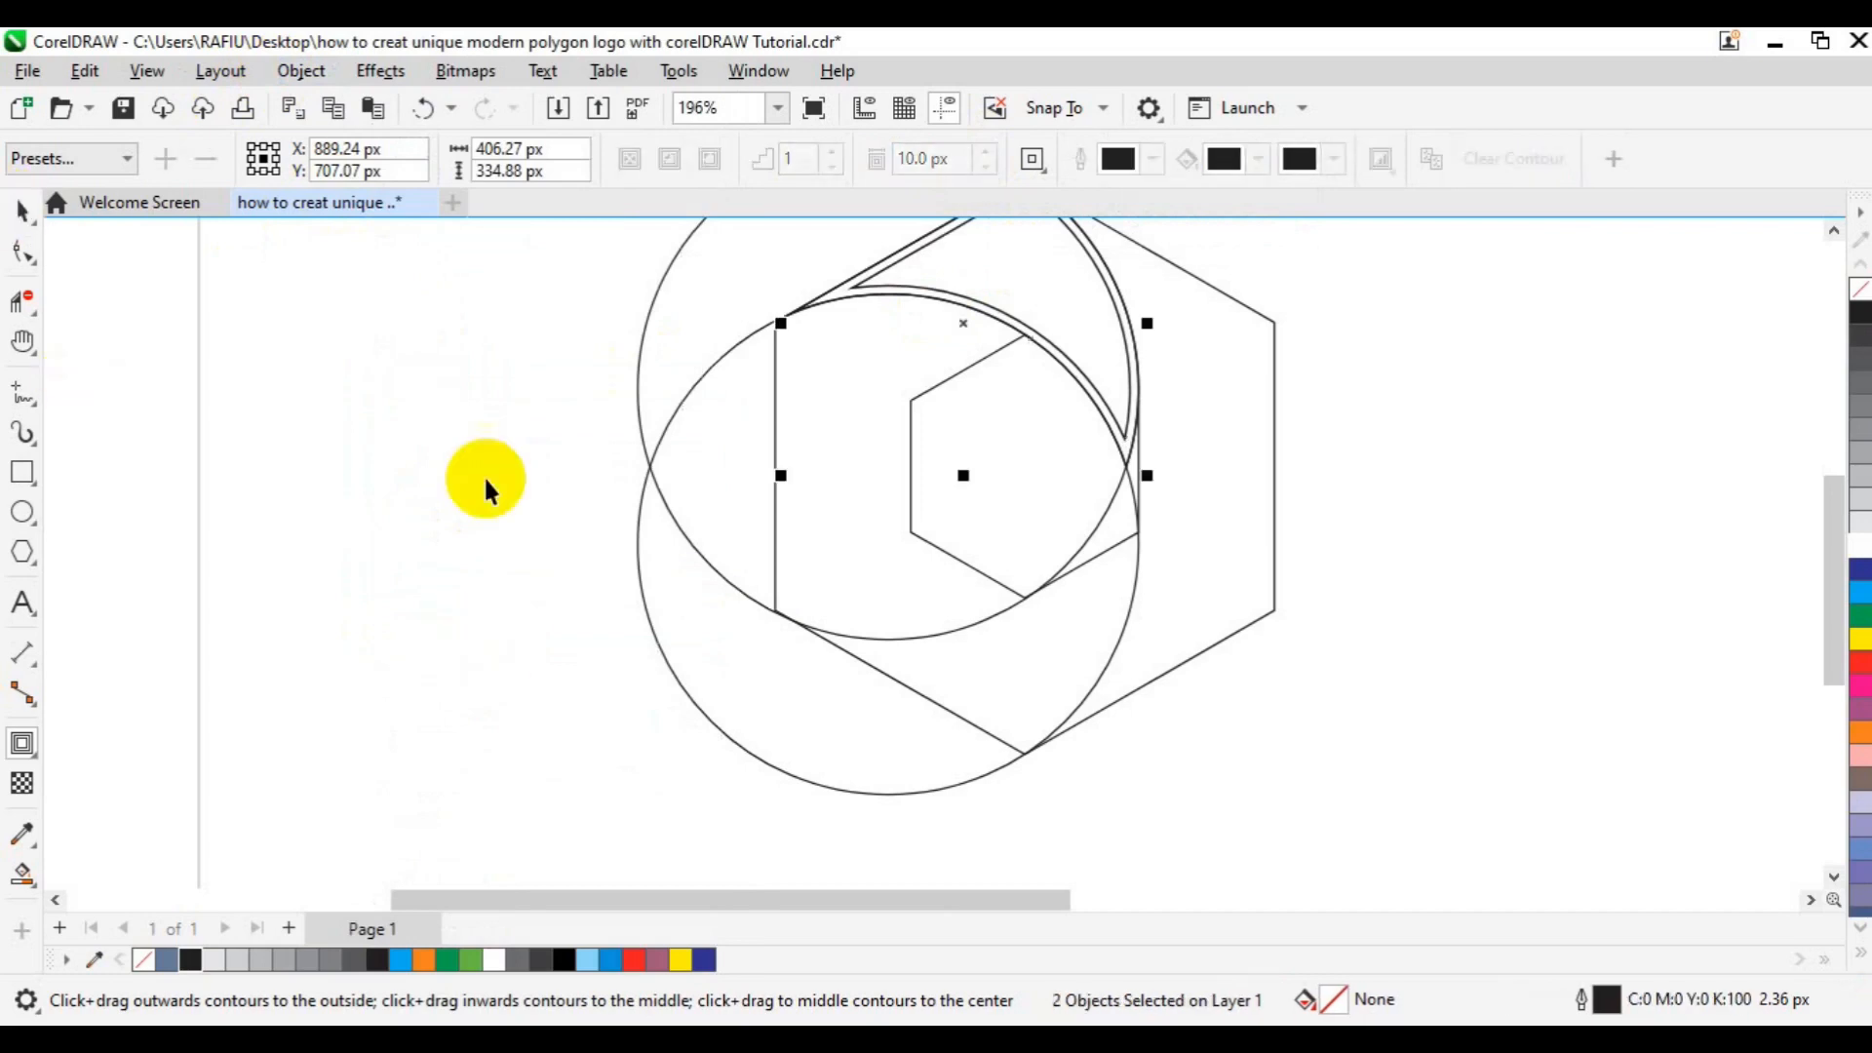
{"action": "left_click", "coordinate": [1097, 308]}
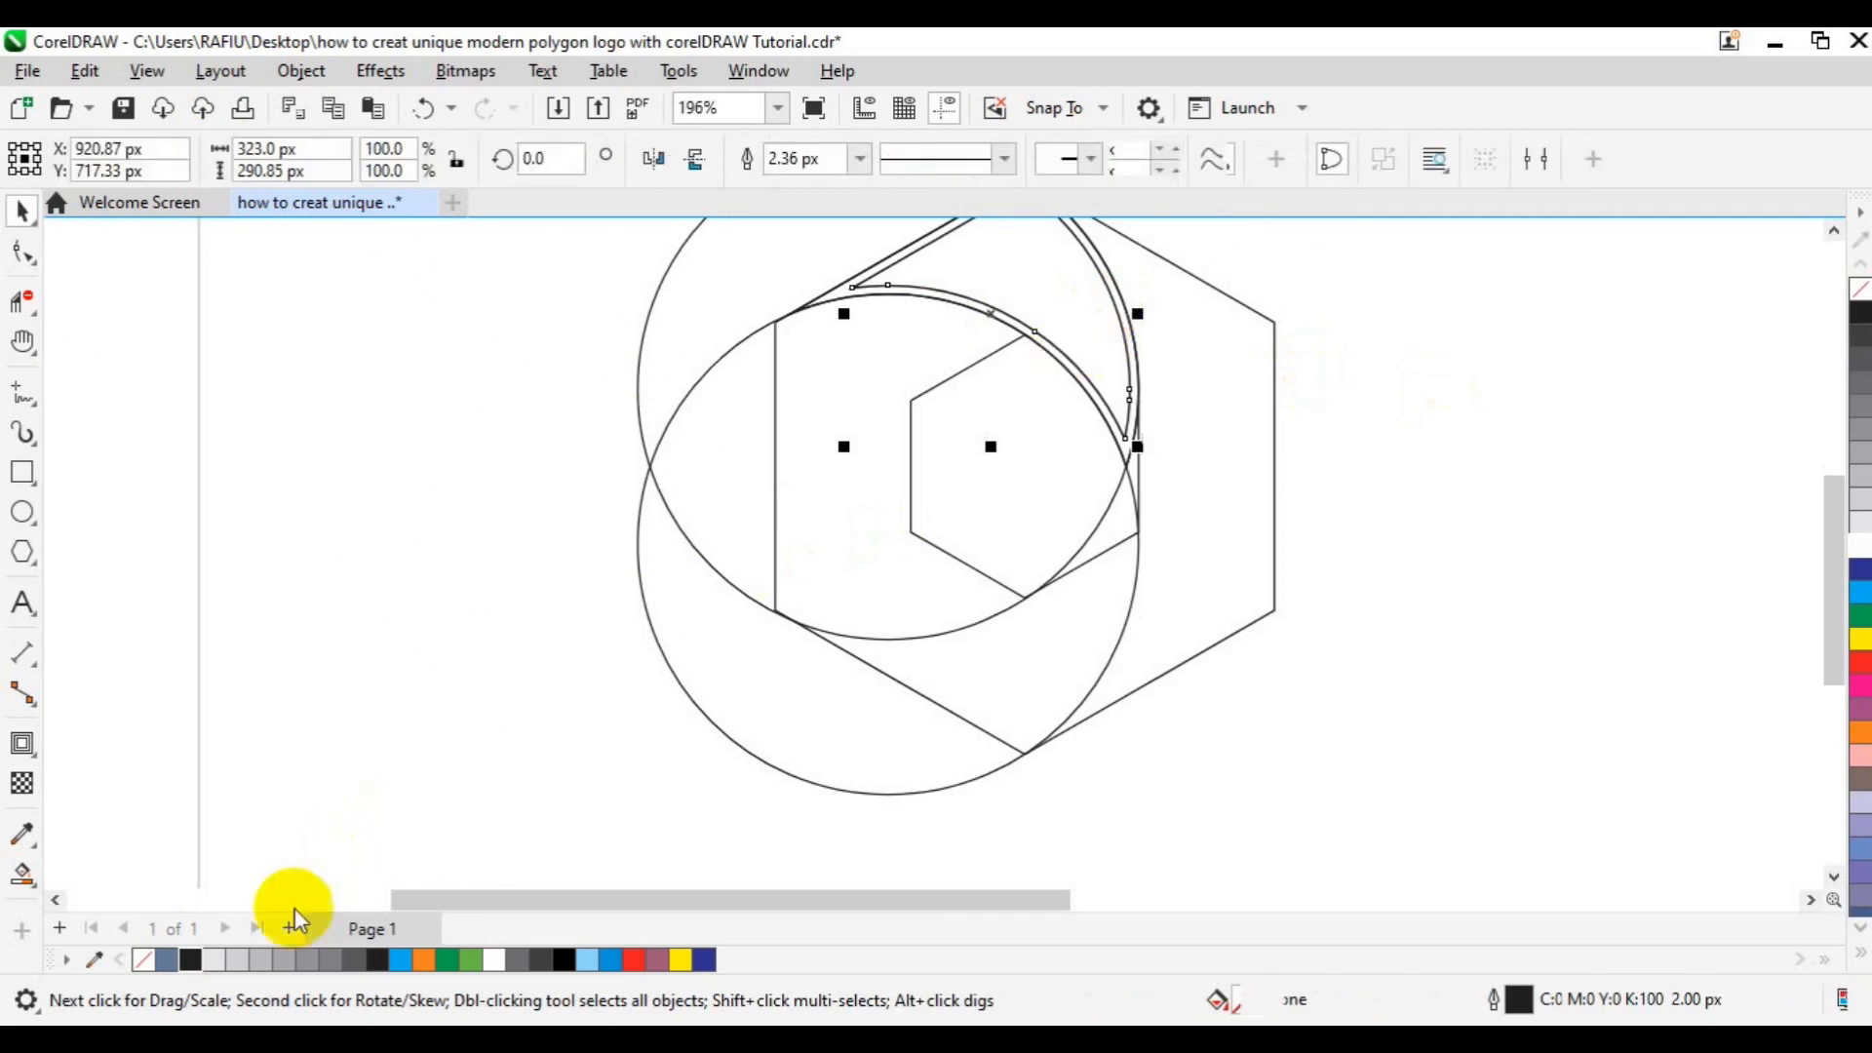
{"action": "left_click", "coordinate": [230, 961]}
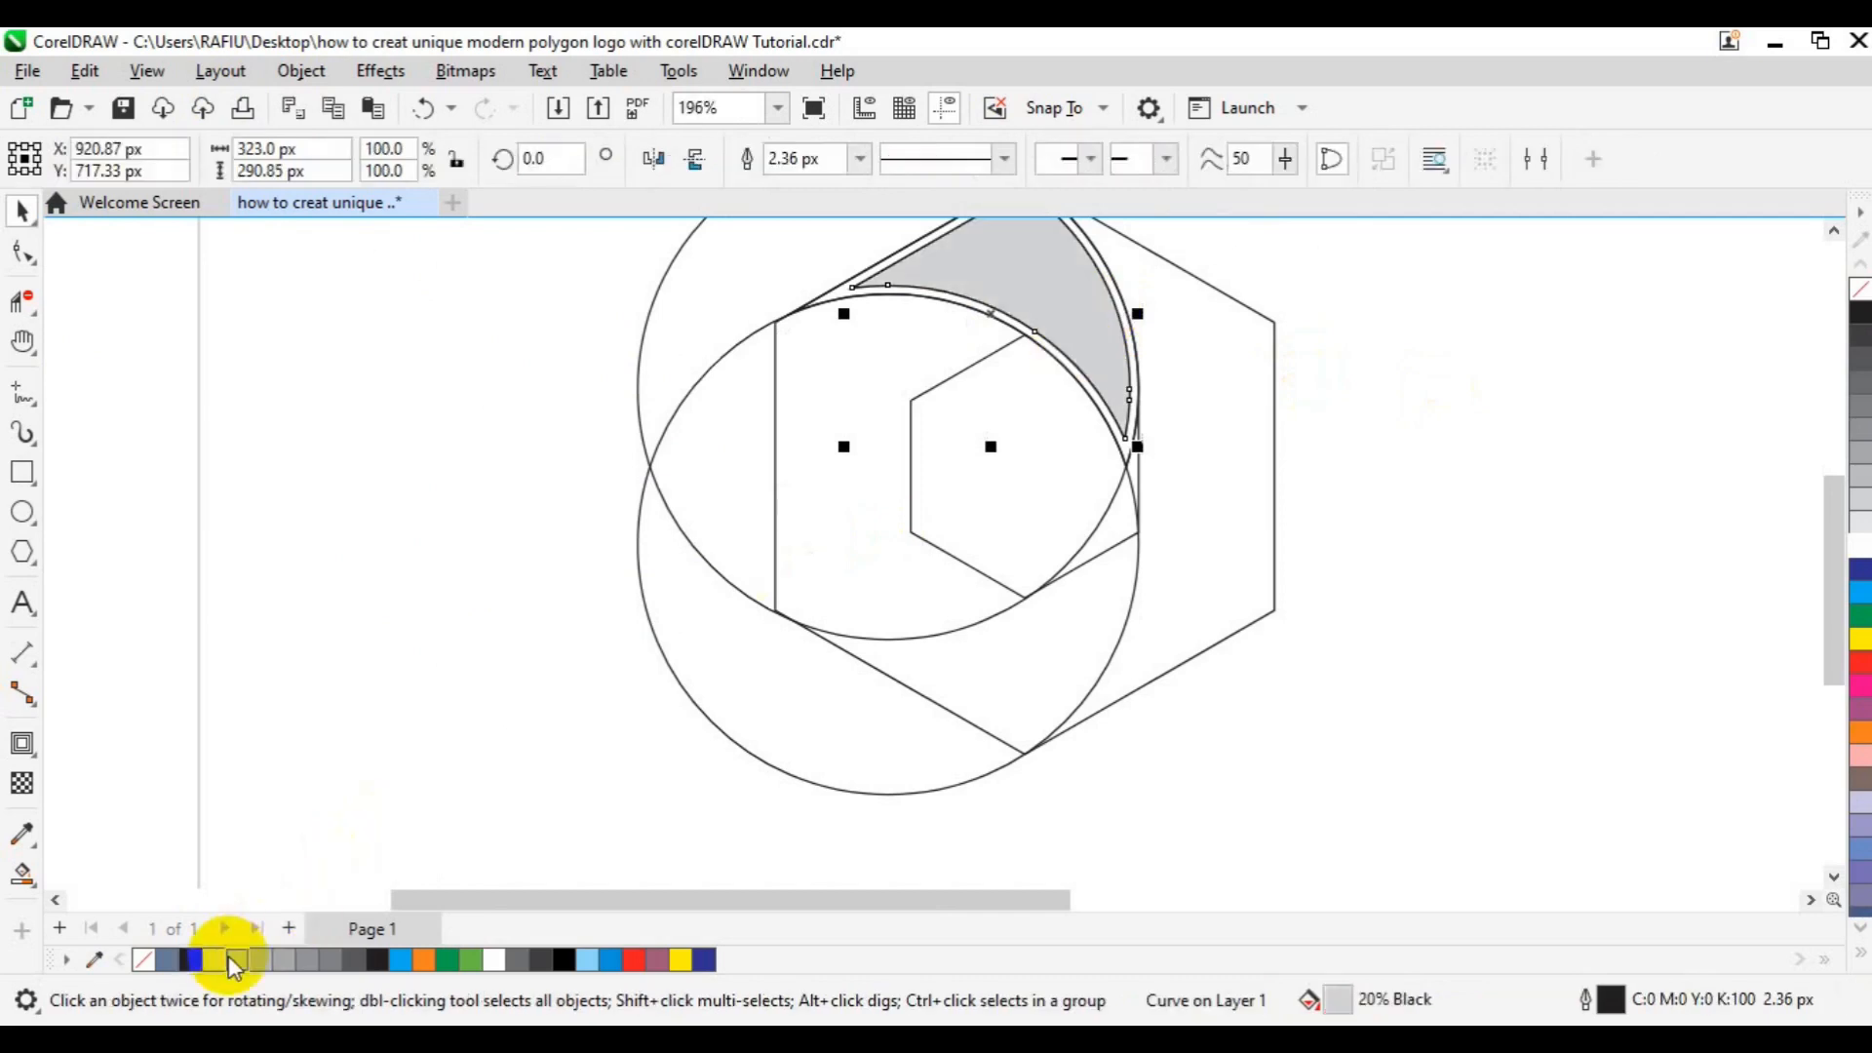
{"action": "right_click", "coordinate": [143, 961]}
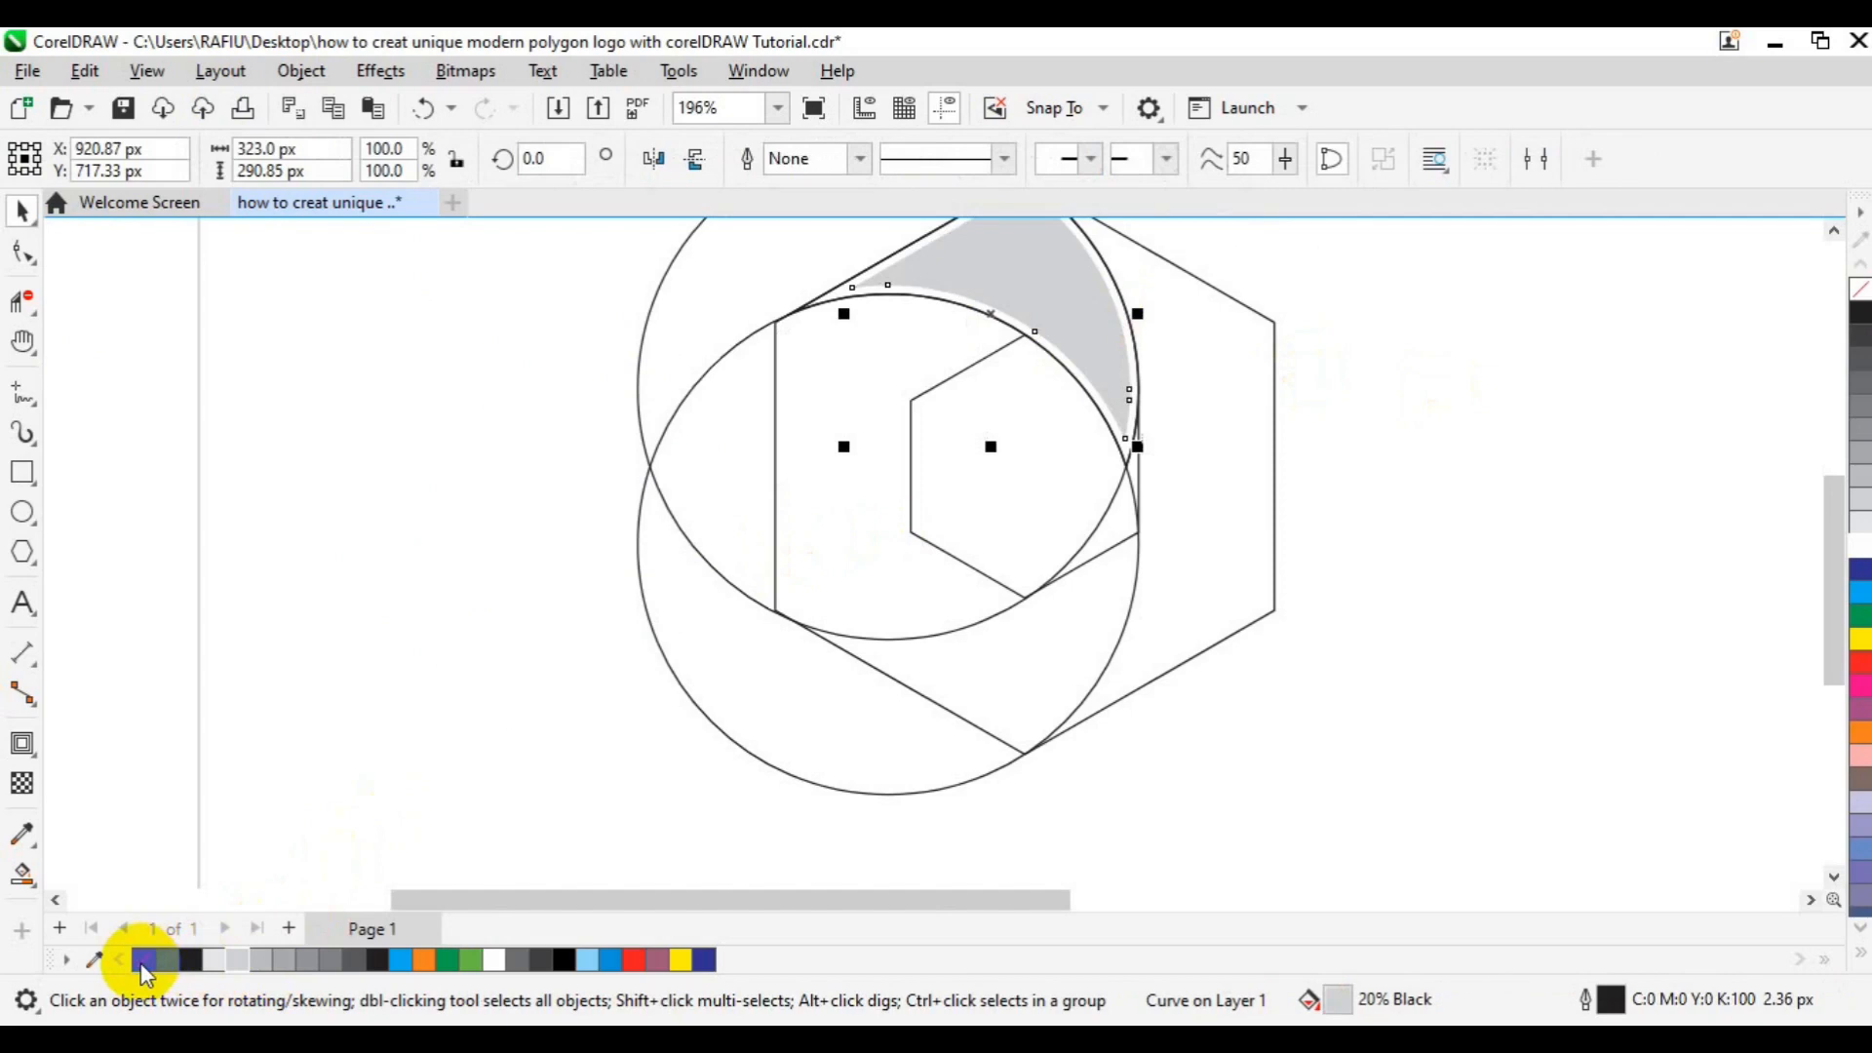
{"action": "left_click", "coordinate": [1421, 519]}
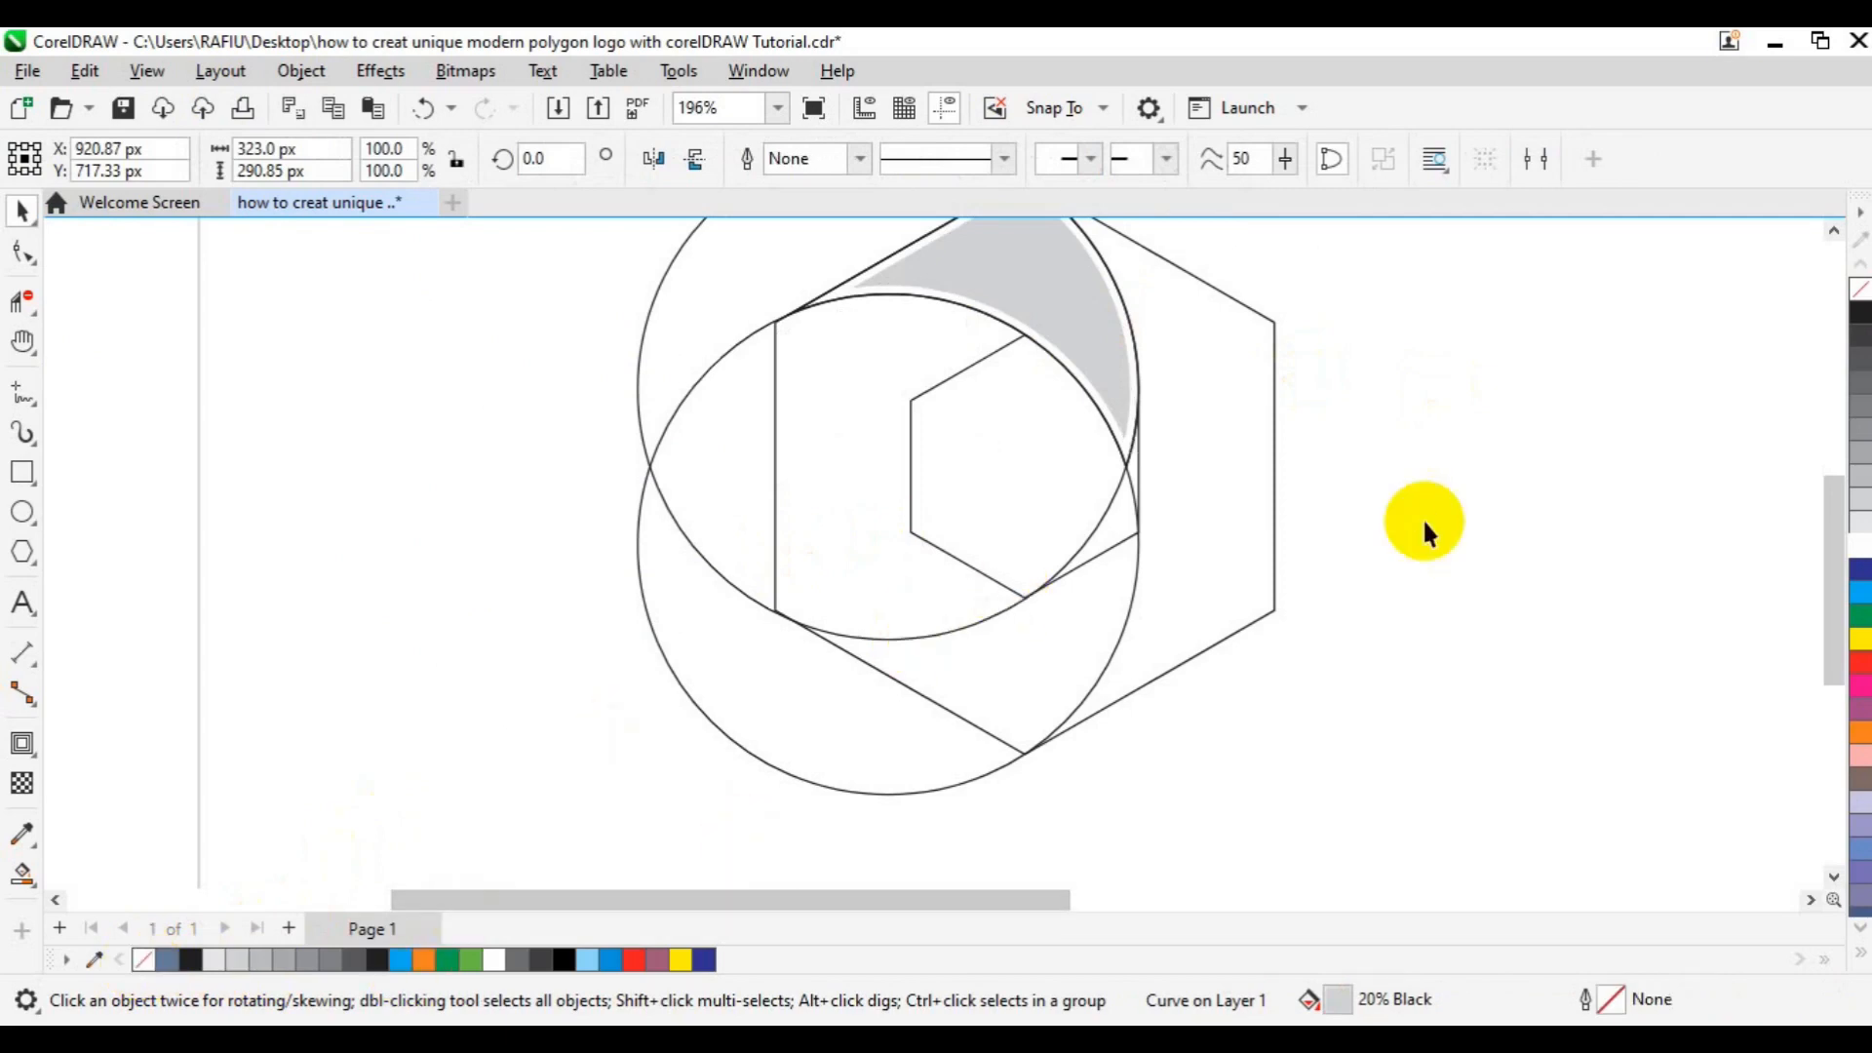
Step: Delete both construction circles, keeping the two hexagons and the blade shape
{"action": "left_click", "coordinate": [1104, 515]}
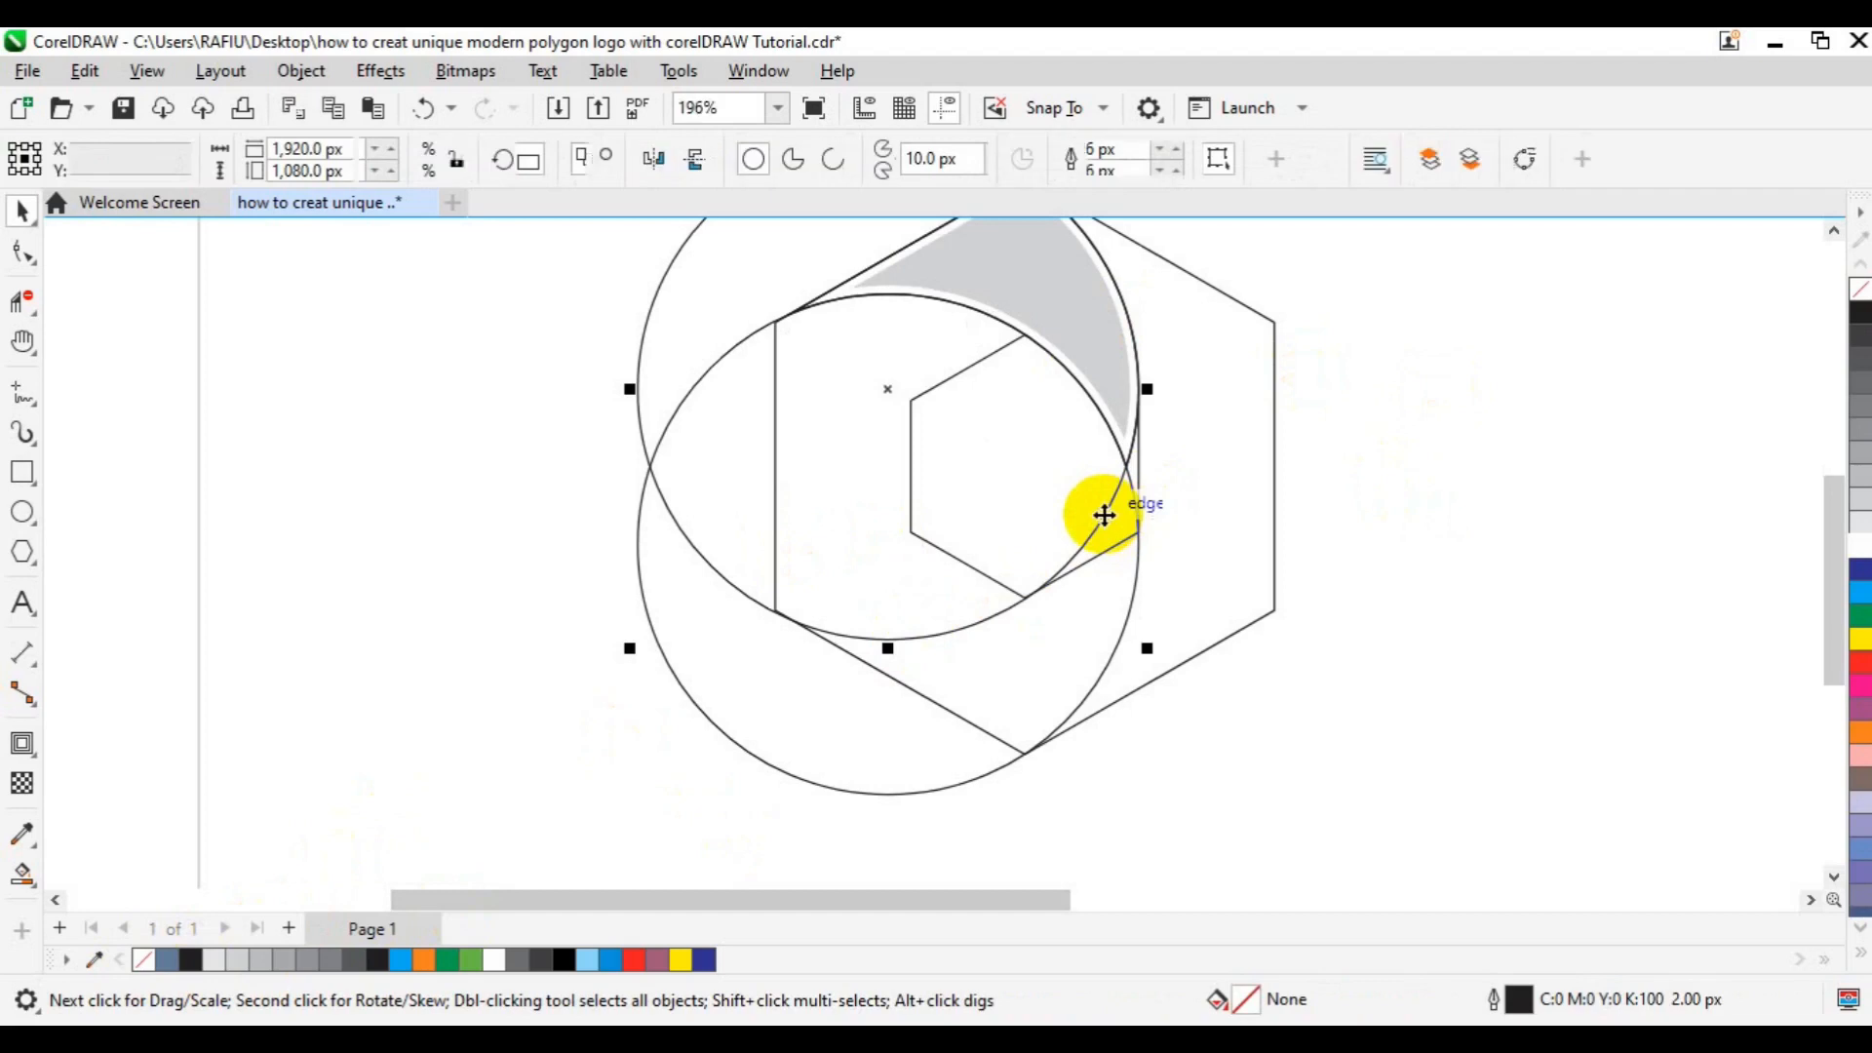
{"action": "key", "text": "Delete"}
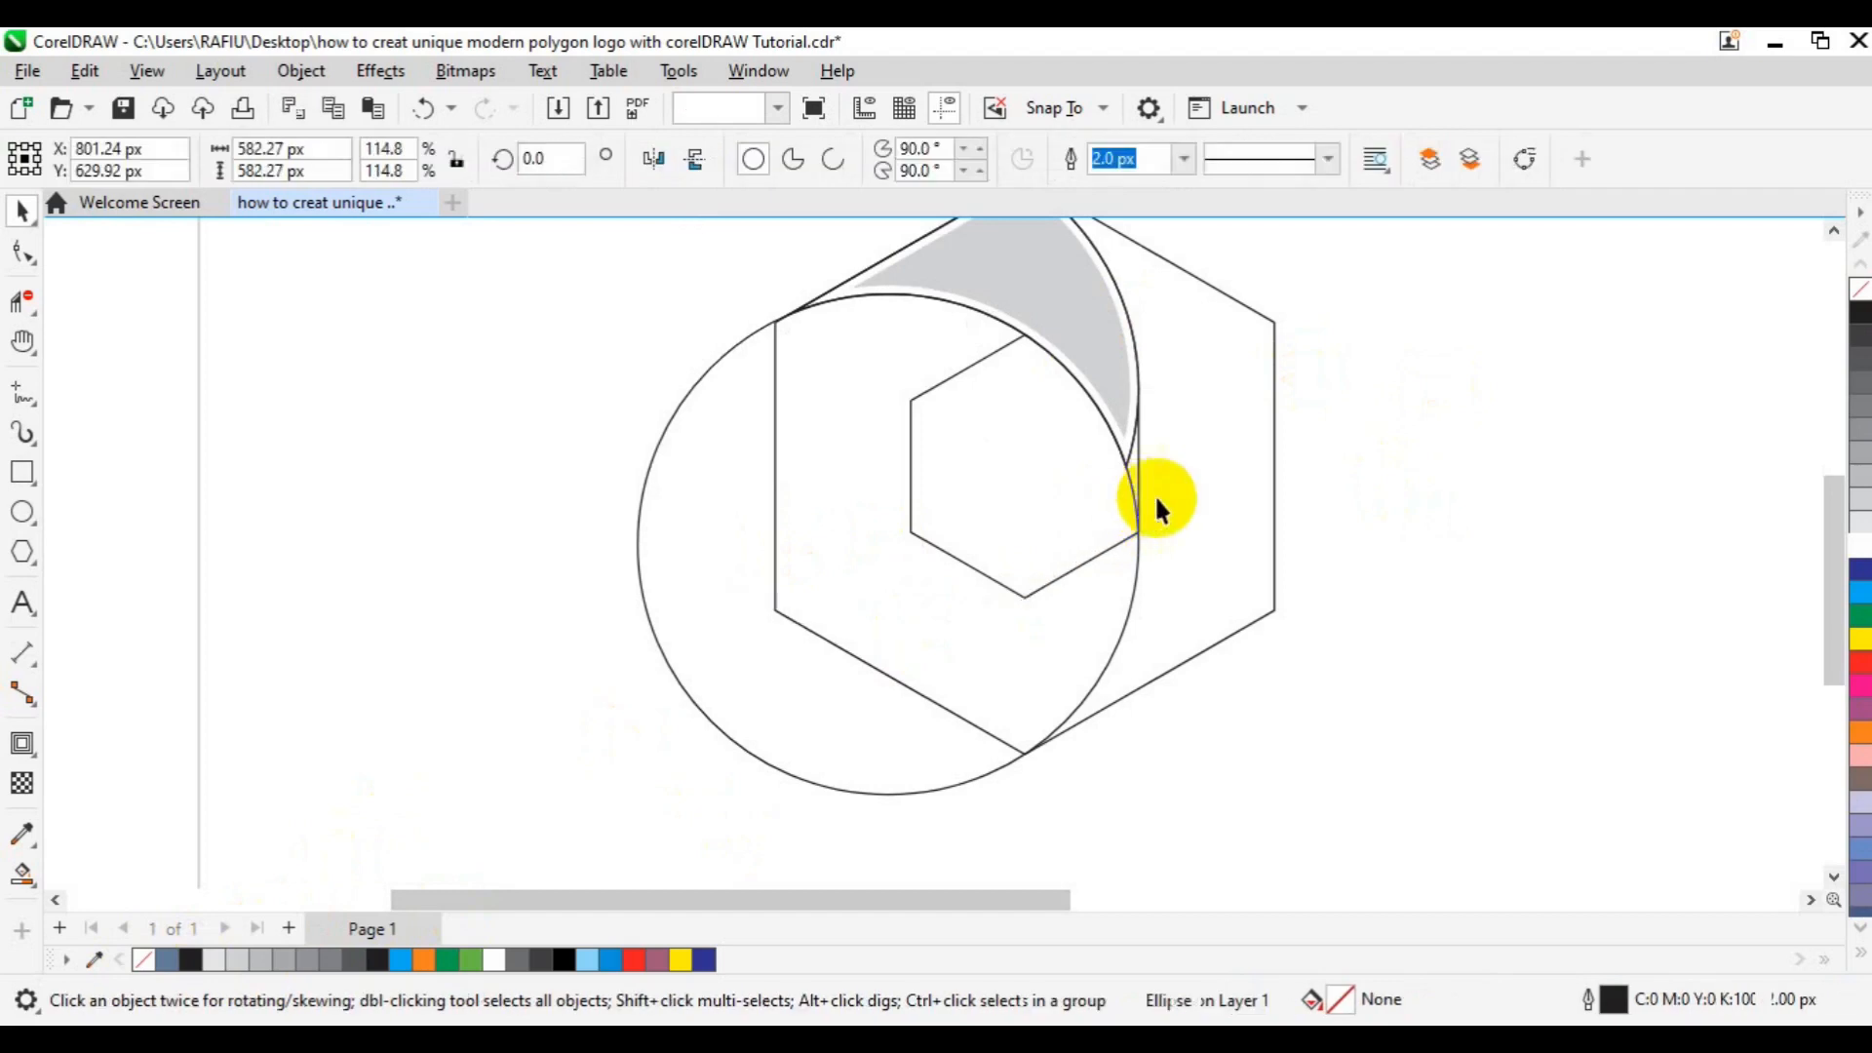
{"action": "left_click", "coordinate": [1139, 571]}
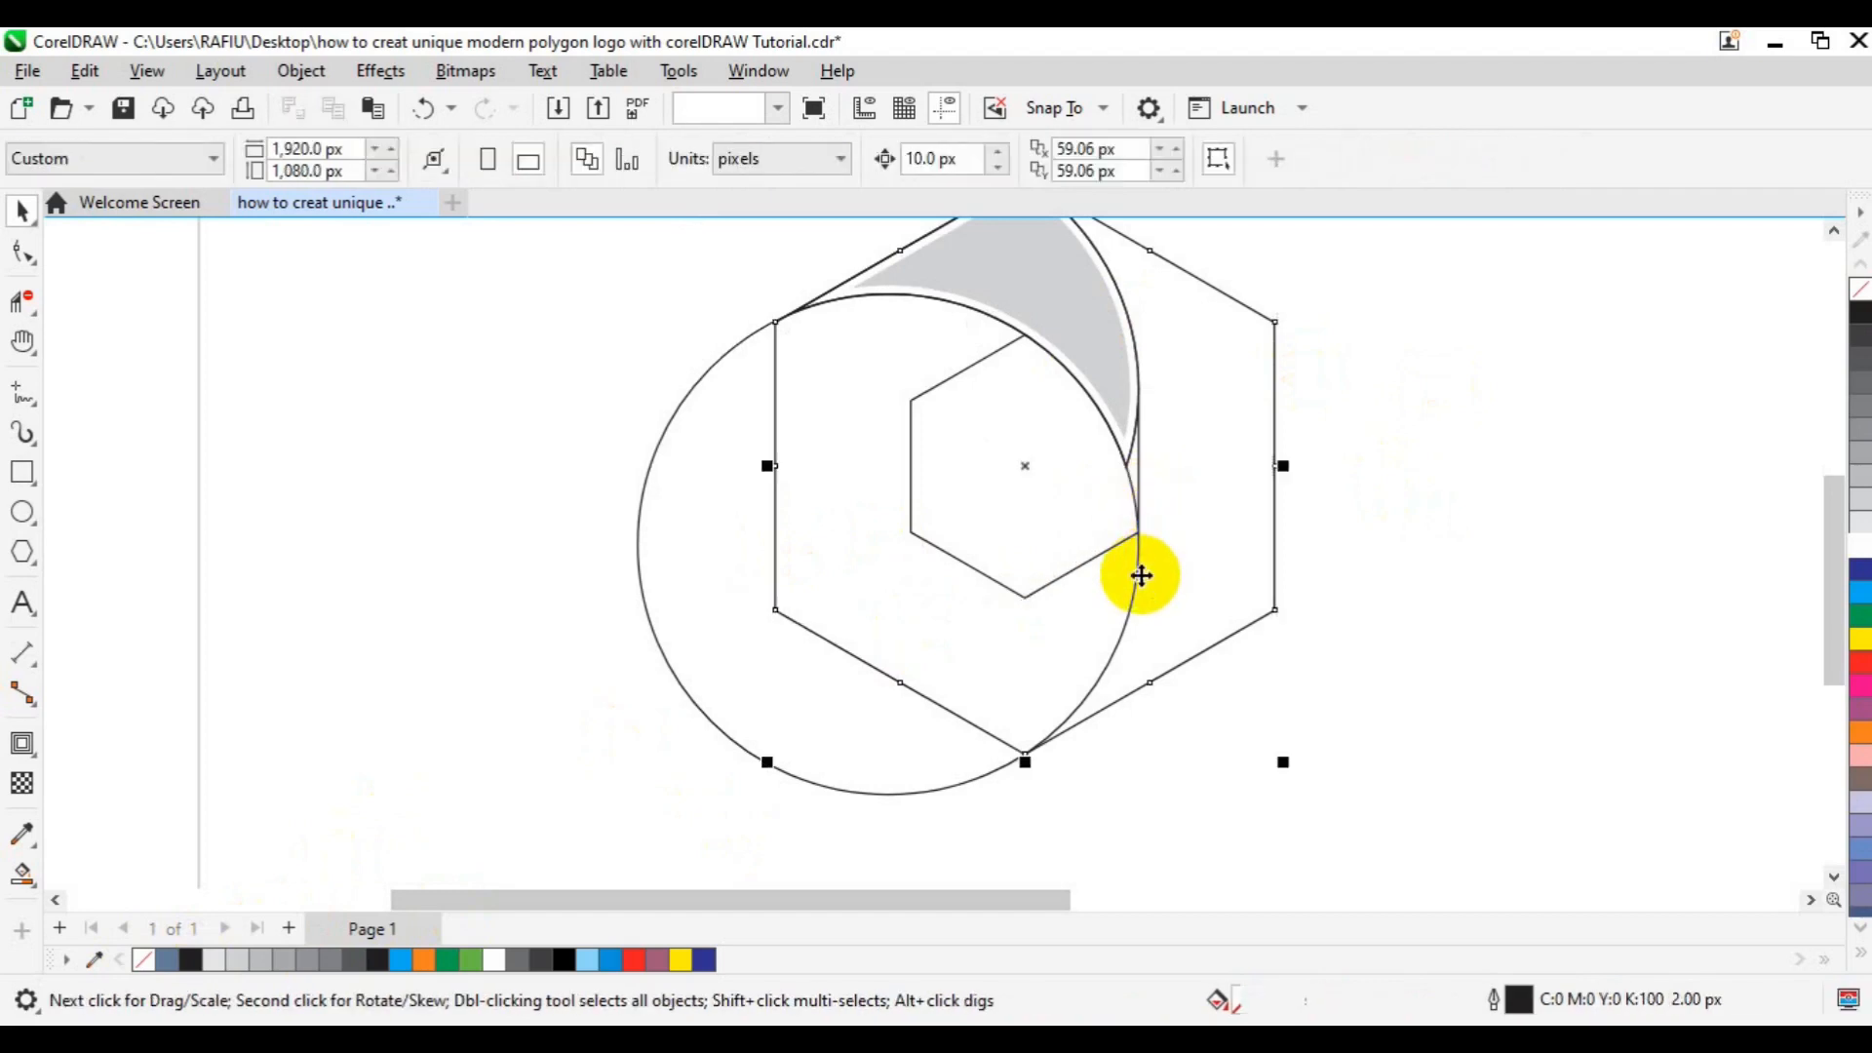
{"action": "left_click", "coordinate": [908, 784]}
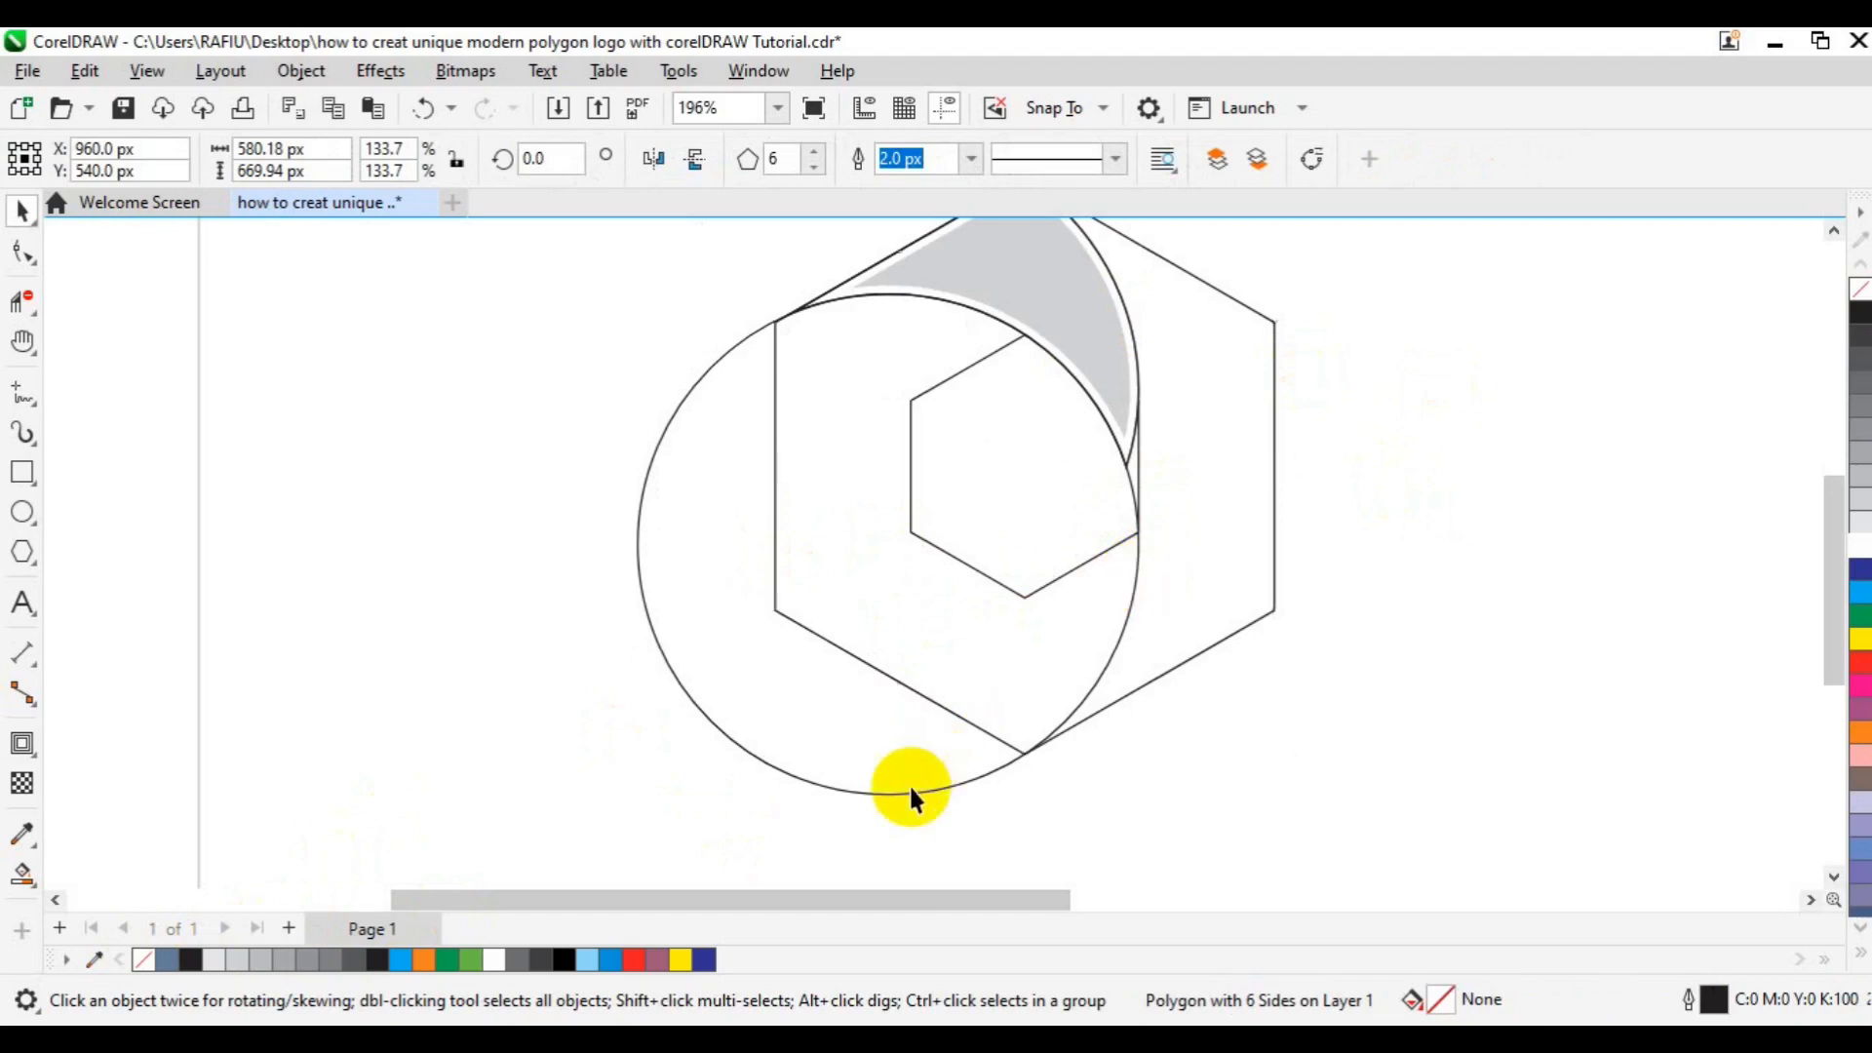
{"action": "key", "text": "Delete"}
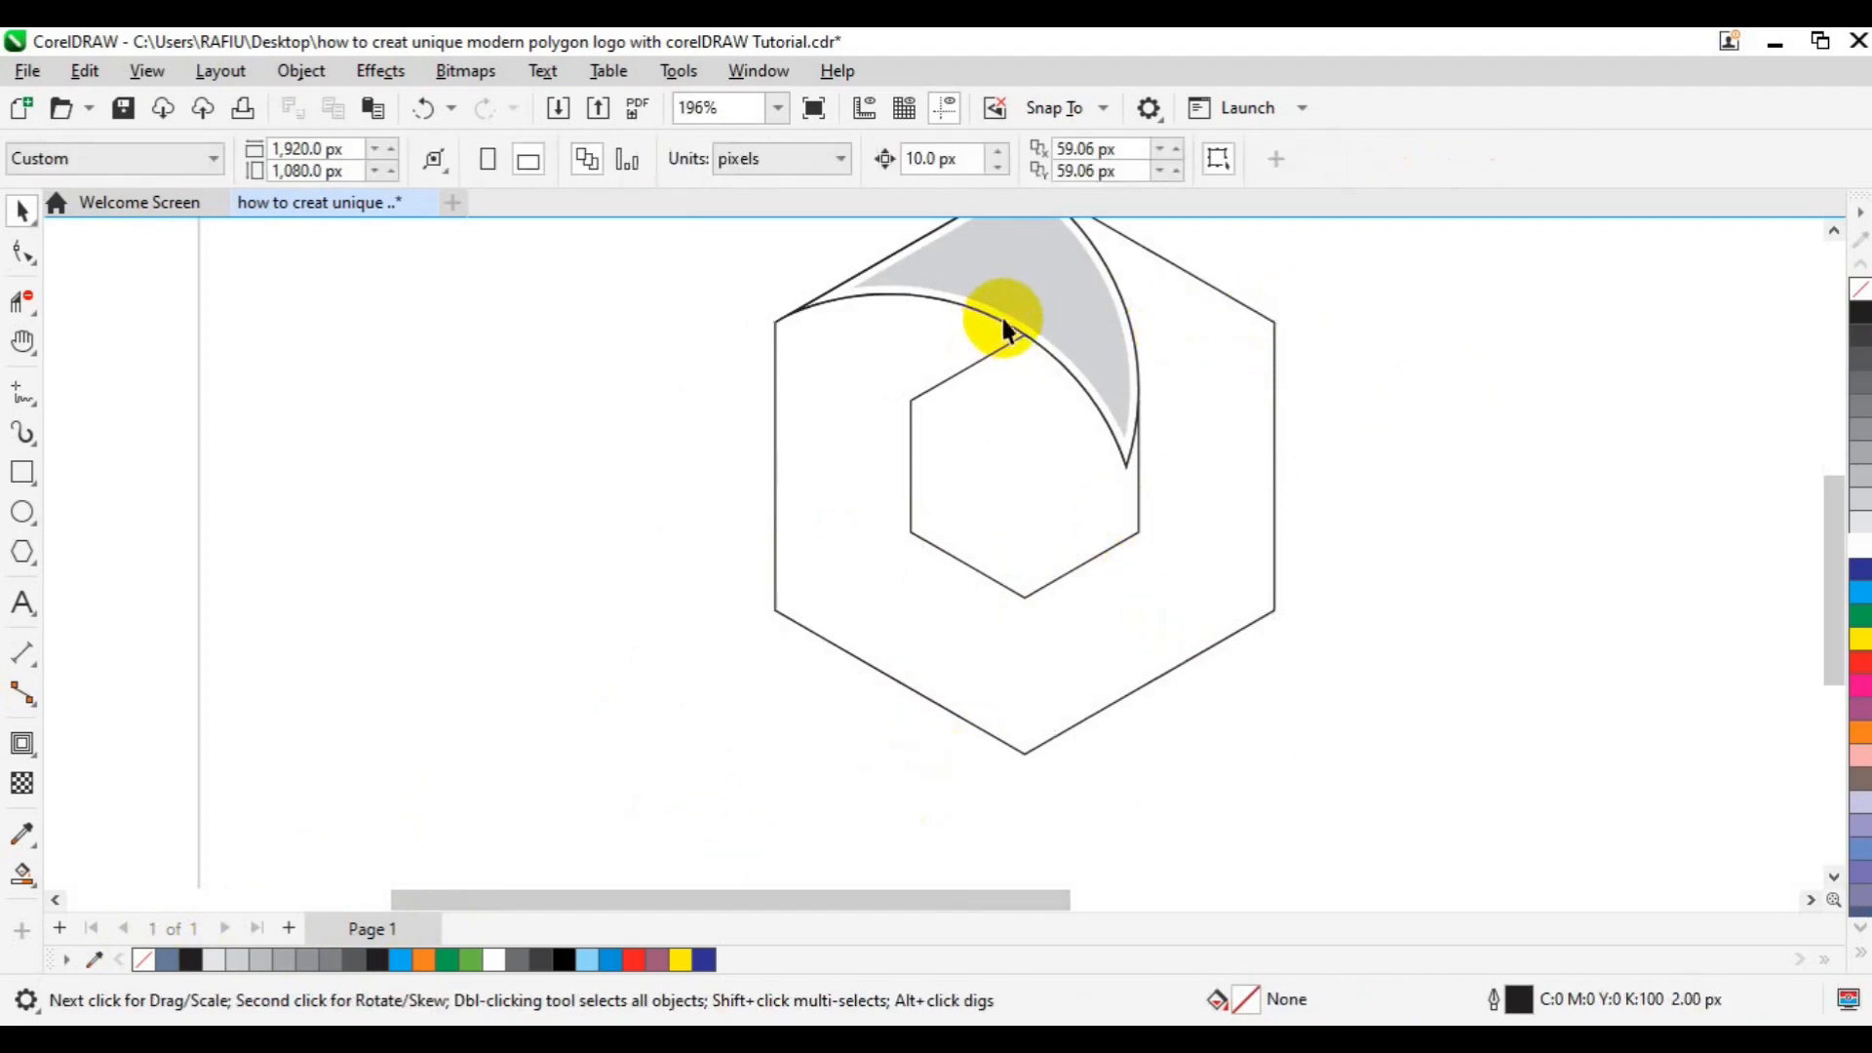
Step: Apply a diagonal linear fountain fill to the grey blade shape, running from its upper edge toward the inner hexagon
{"action": "left_click", "coordinate": [1026, 308]}
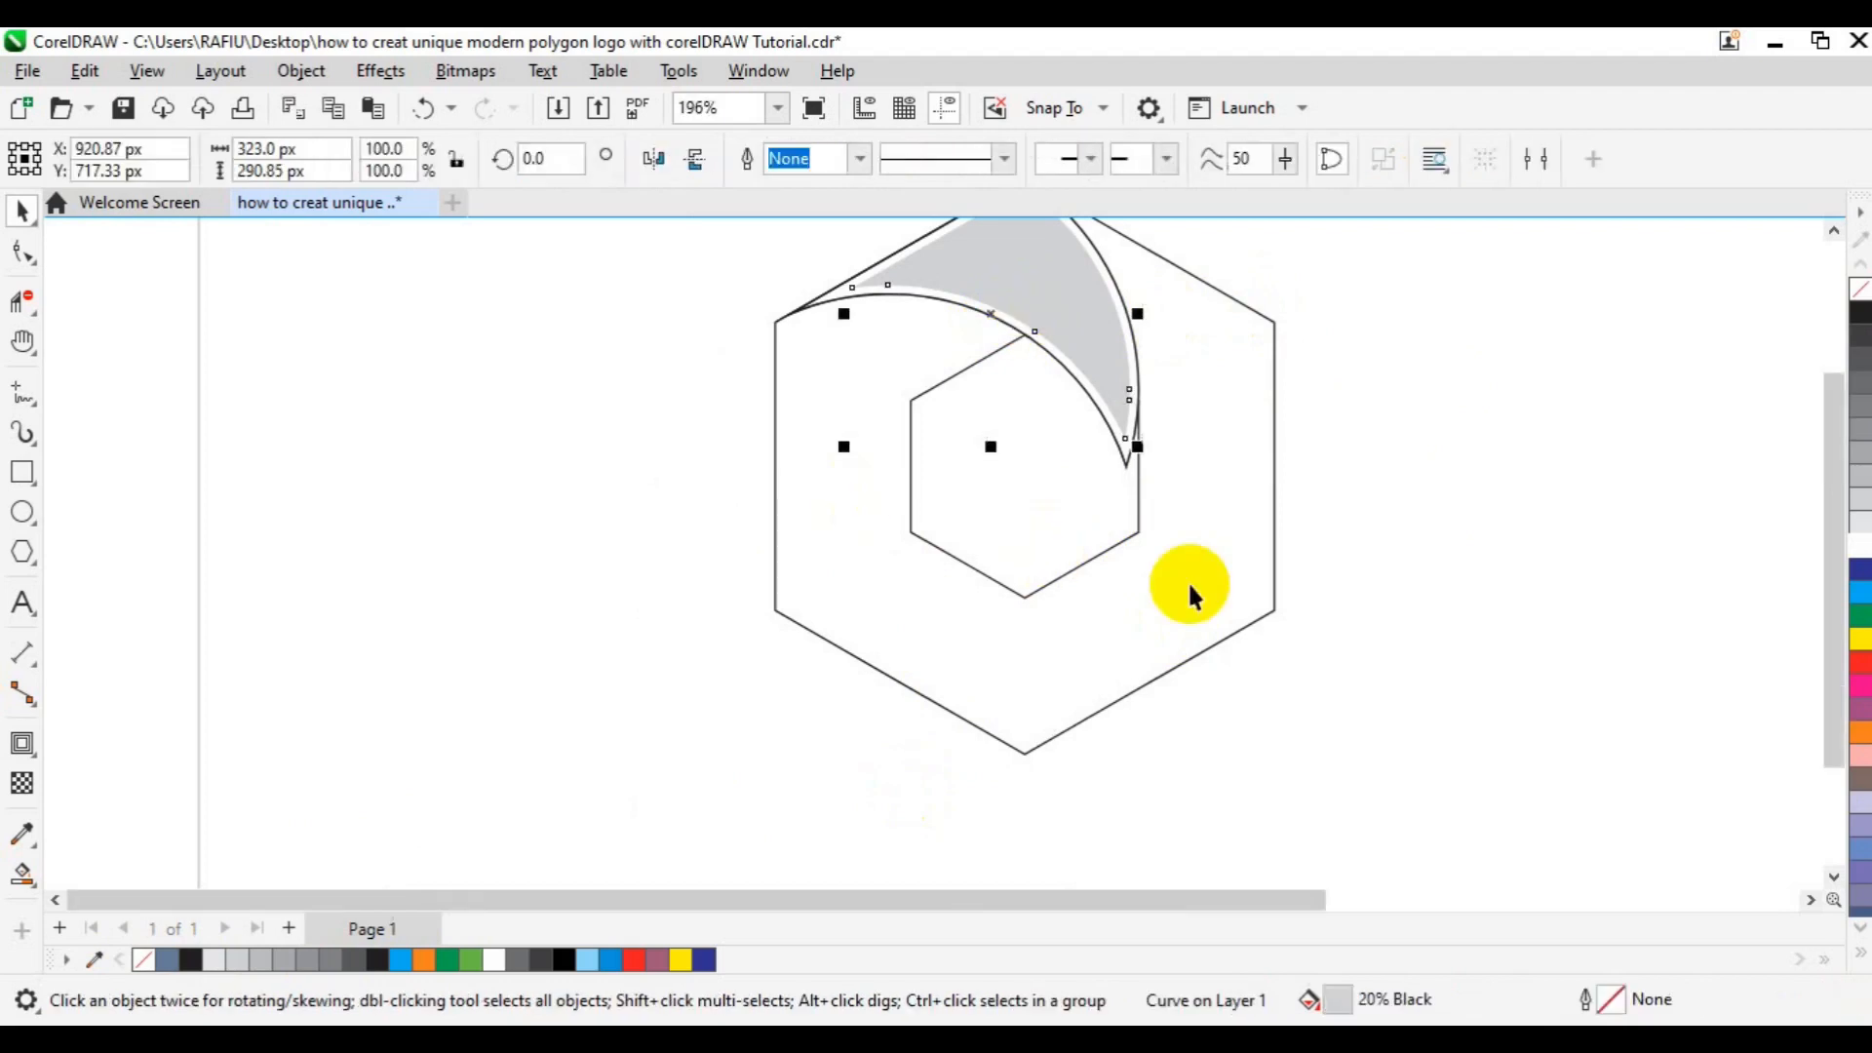
{"action": "scroll", "coordinate": [1188, 581], "scroll_direction": "down", "scroll_amount": 2}
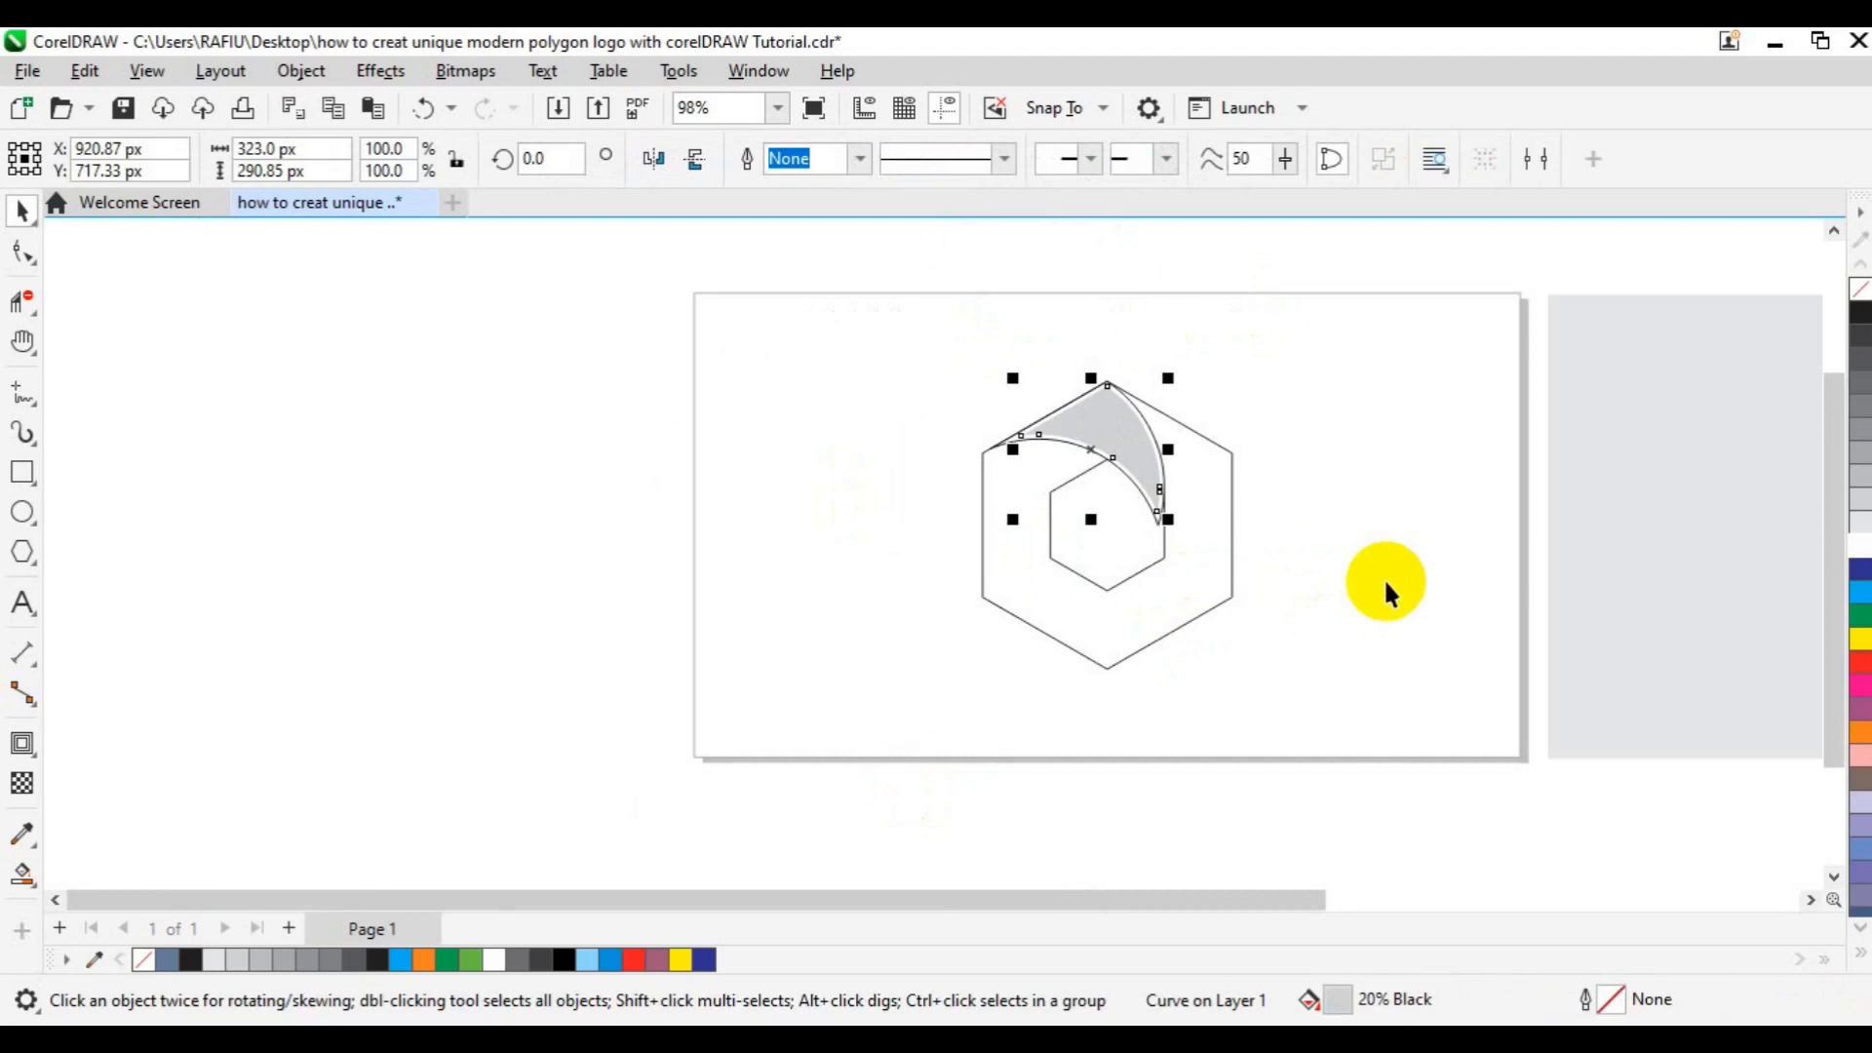
{"action": "key", "text": "h"}
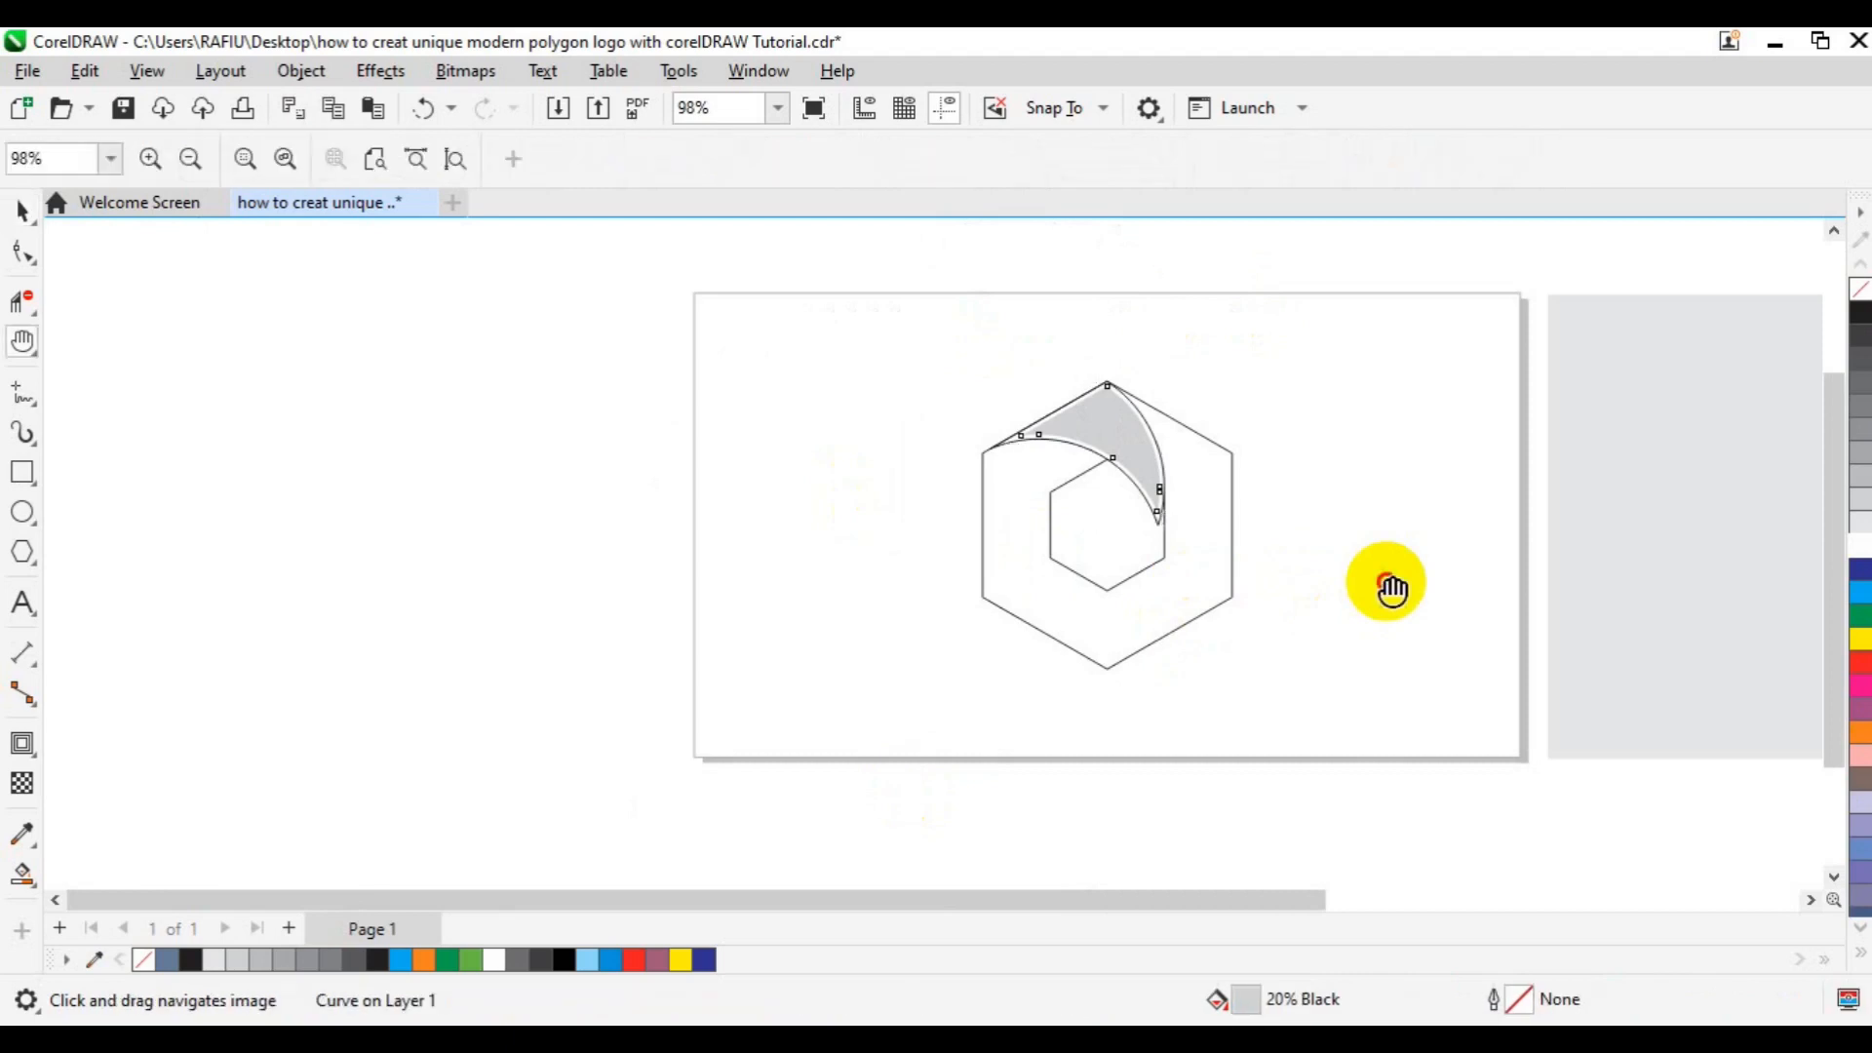
{"action": "left_click_drag", "start_coordinate": [1385, 585], "coordinate": [1153, 635]}
{"action": "key", "text": "space"}
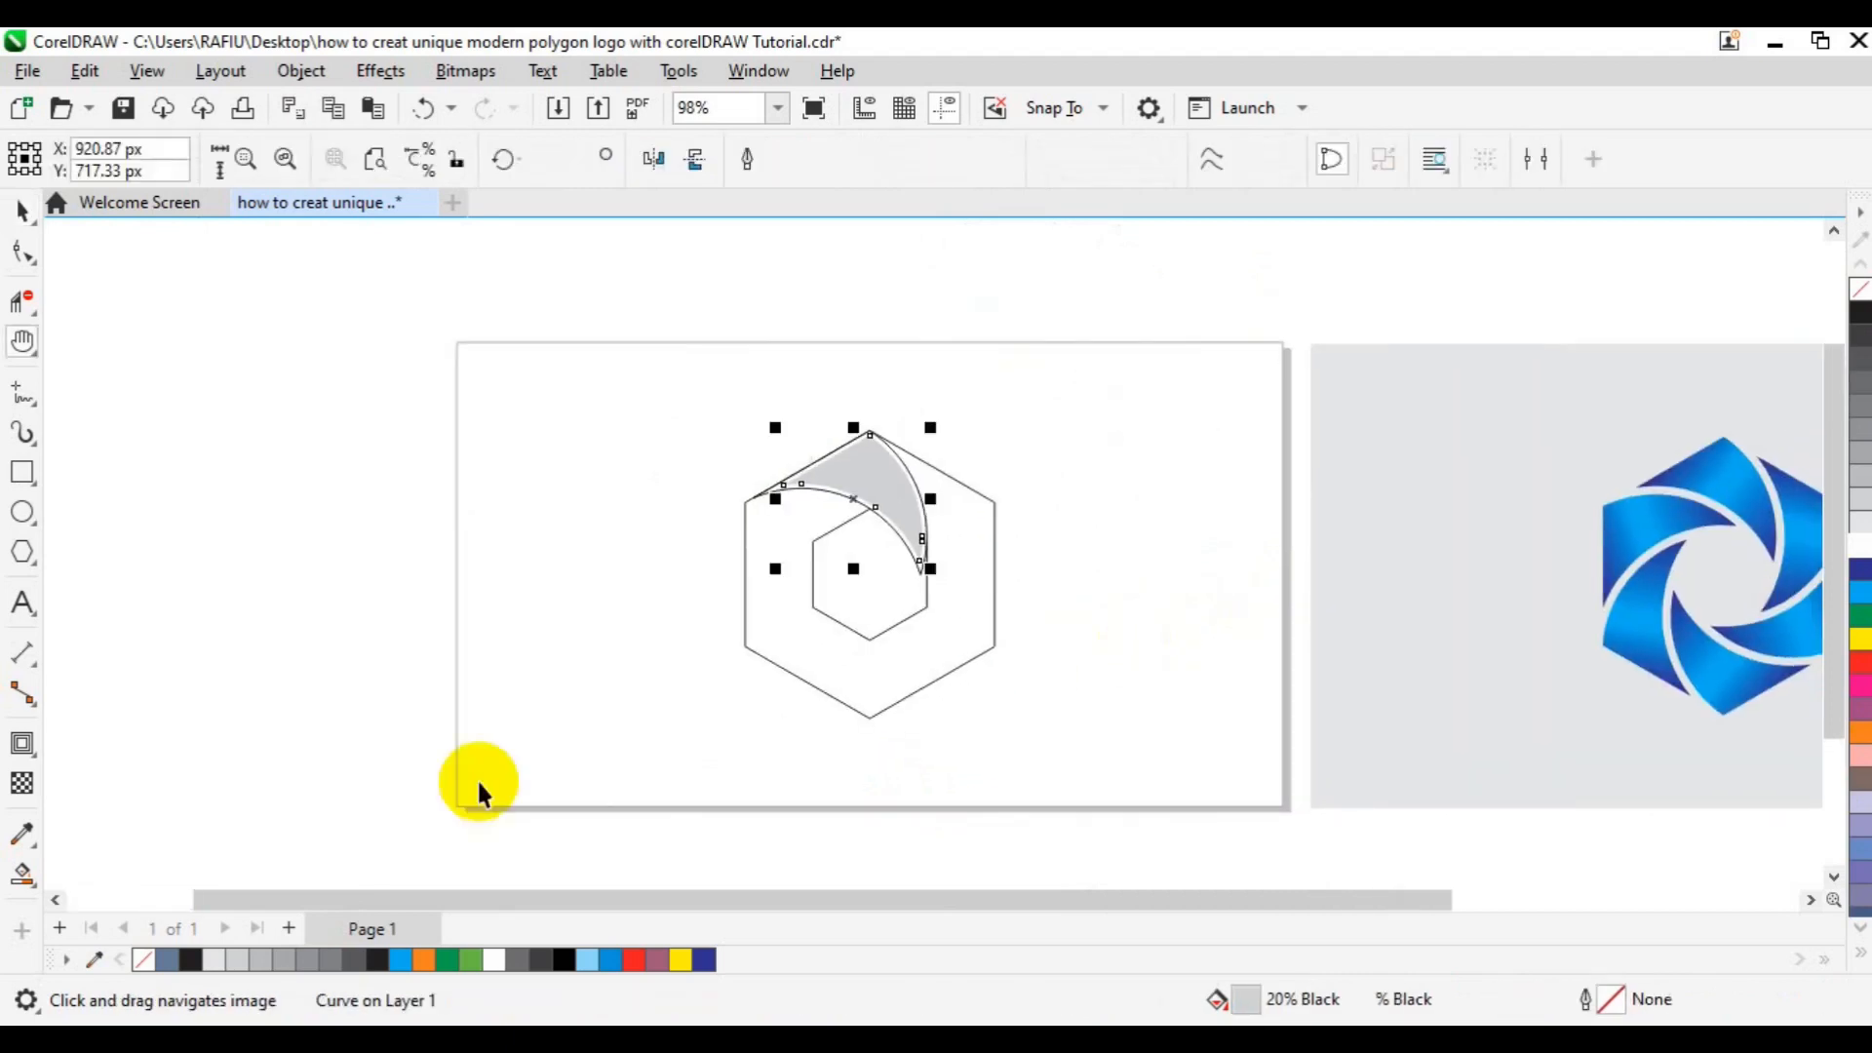
{"action": "left_click", "coordinate": [25, 883]}
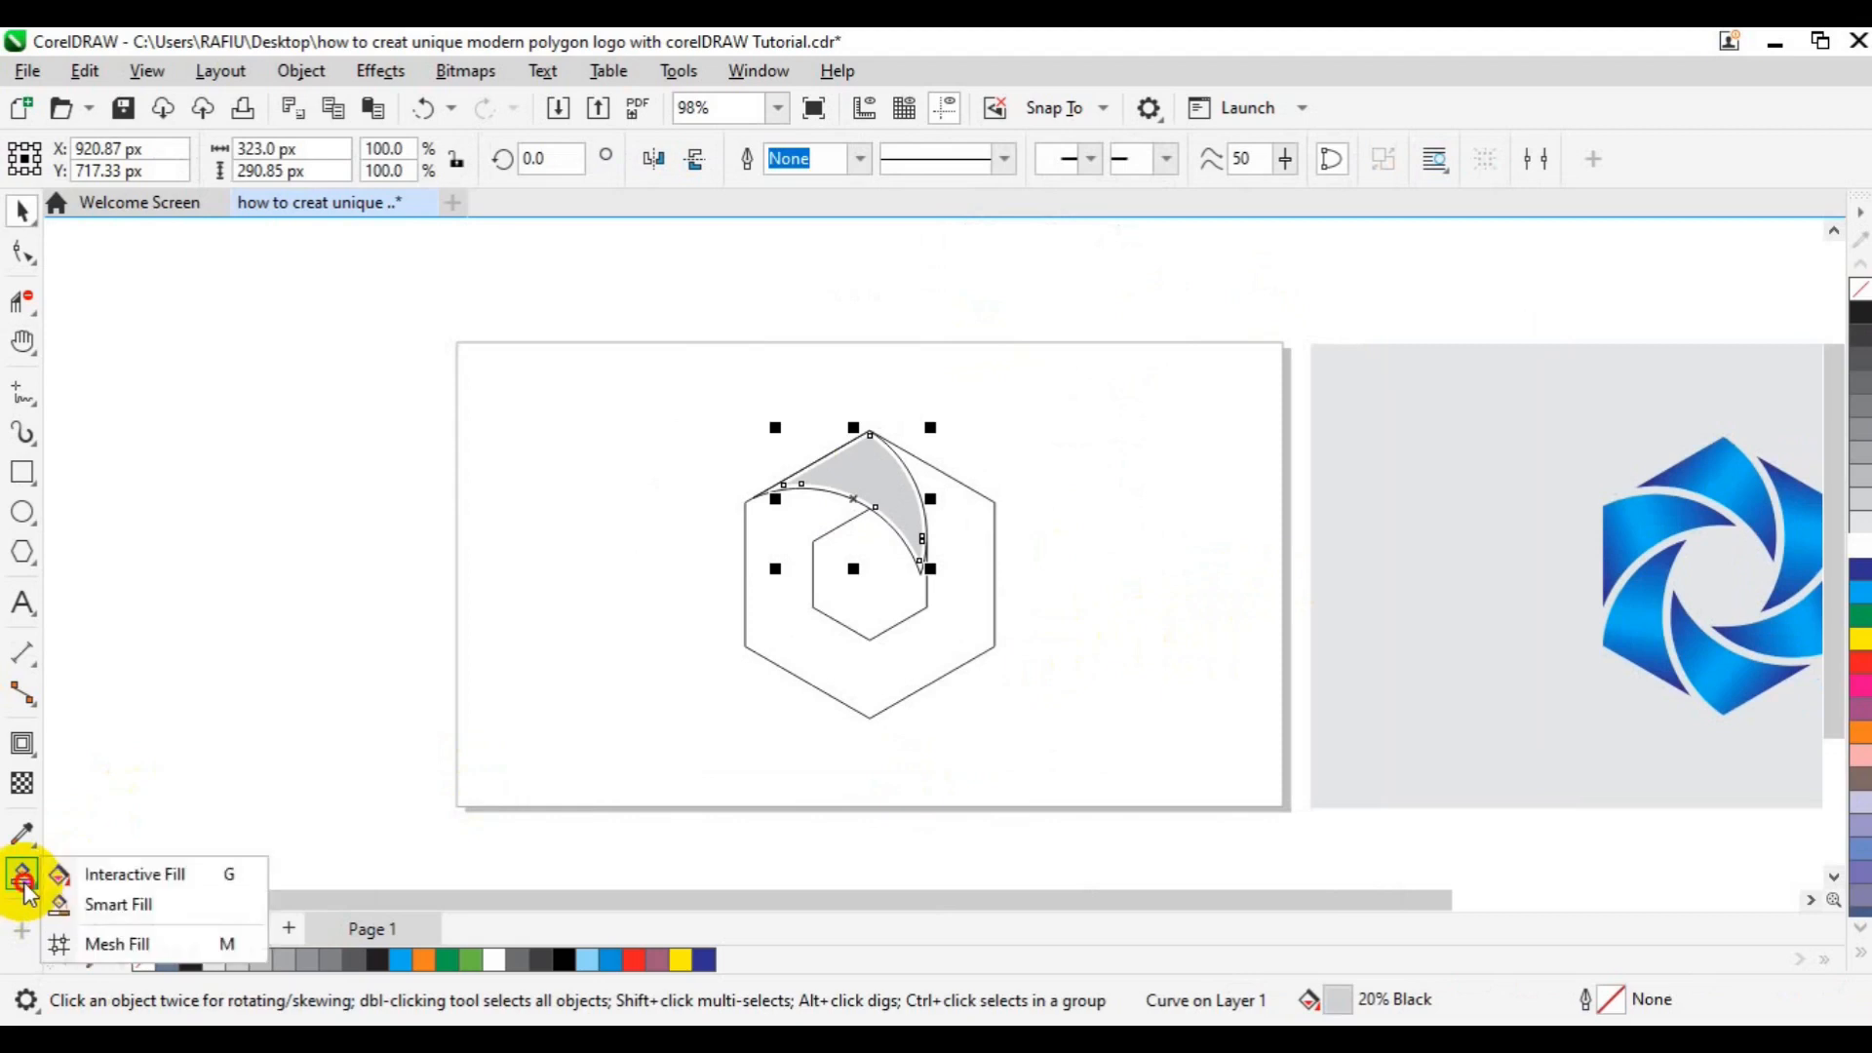
{"action": "left_click", "coordinate": [164, 878]}
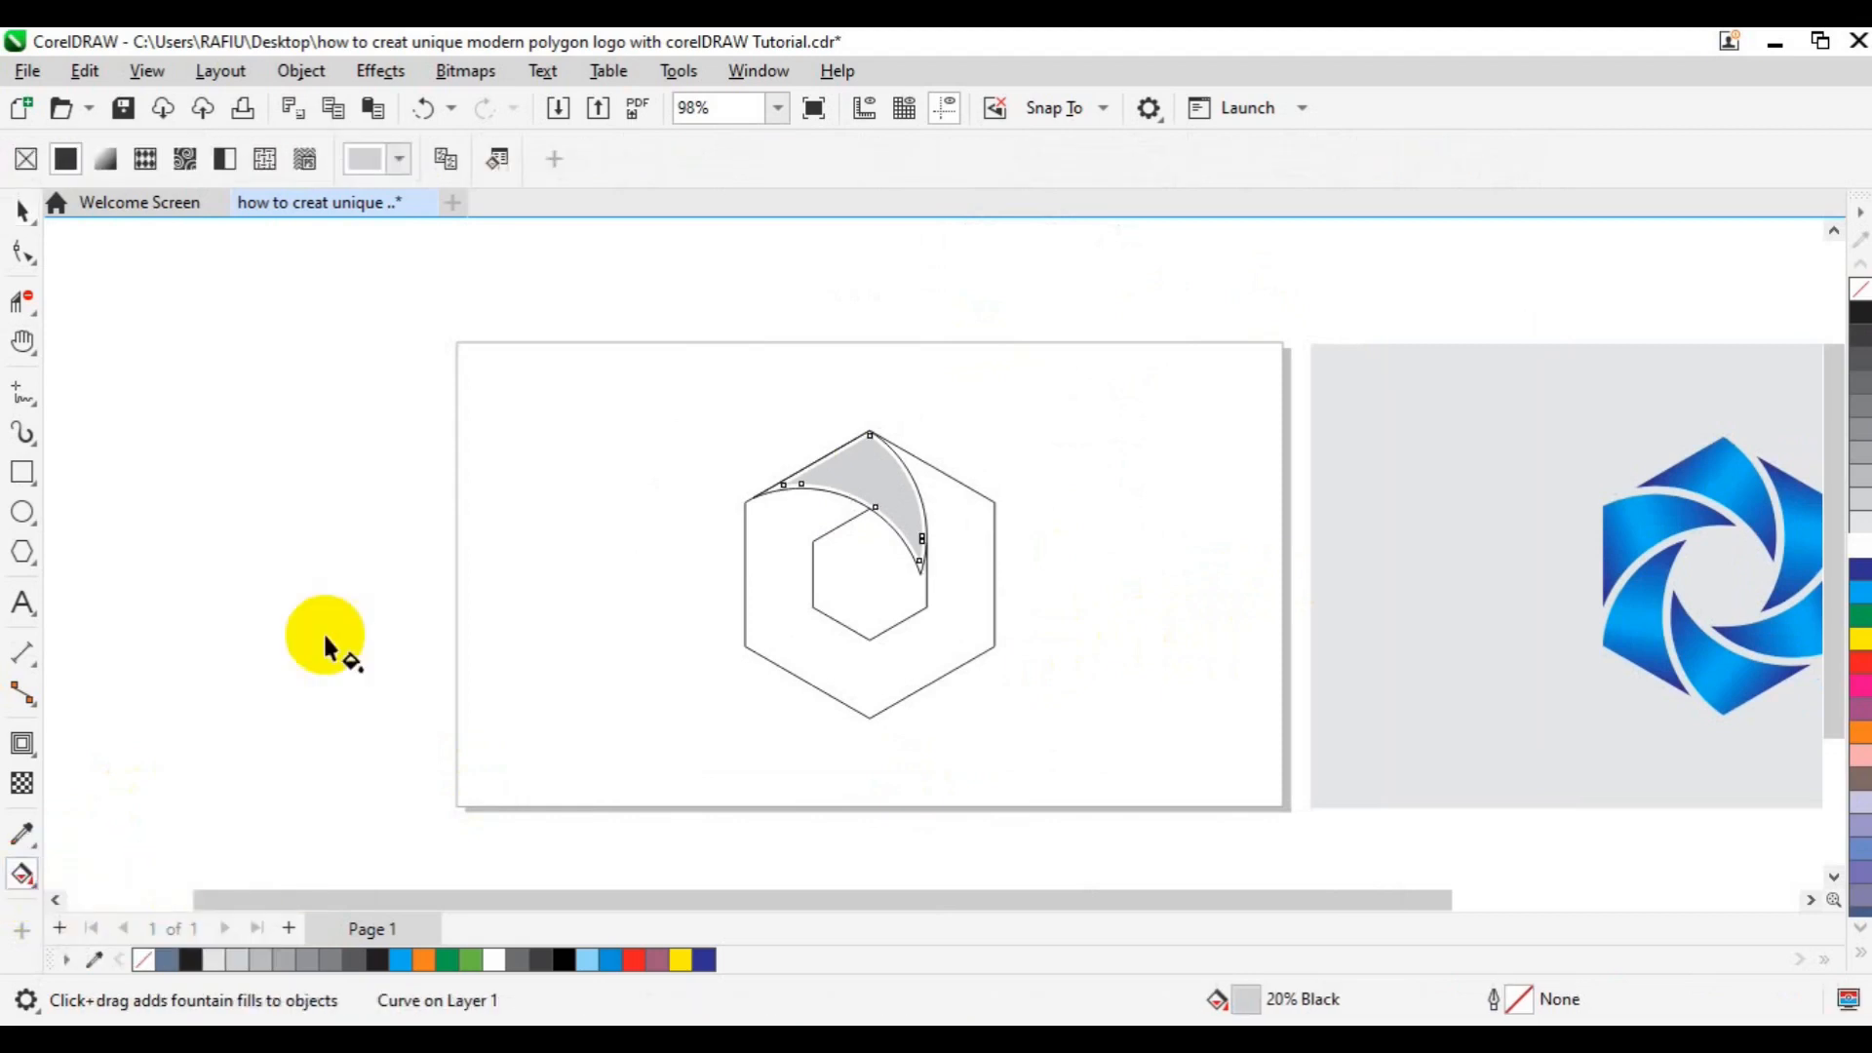
{"action": "left_click", "coordinate": [325, 642]}
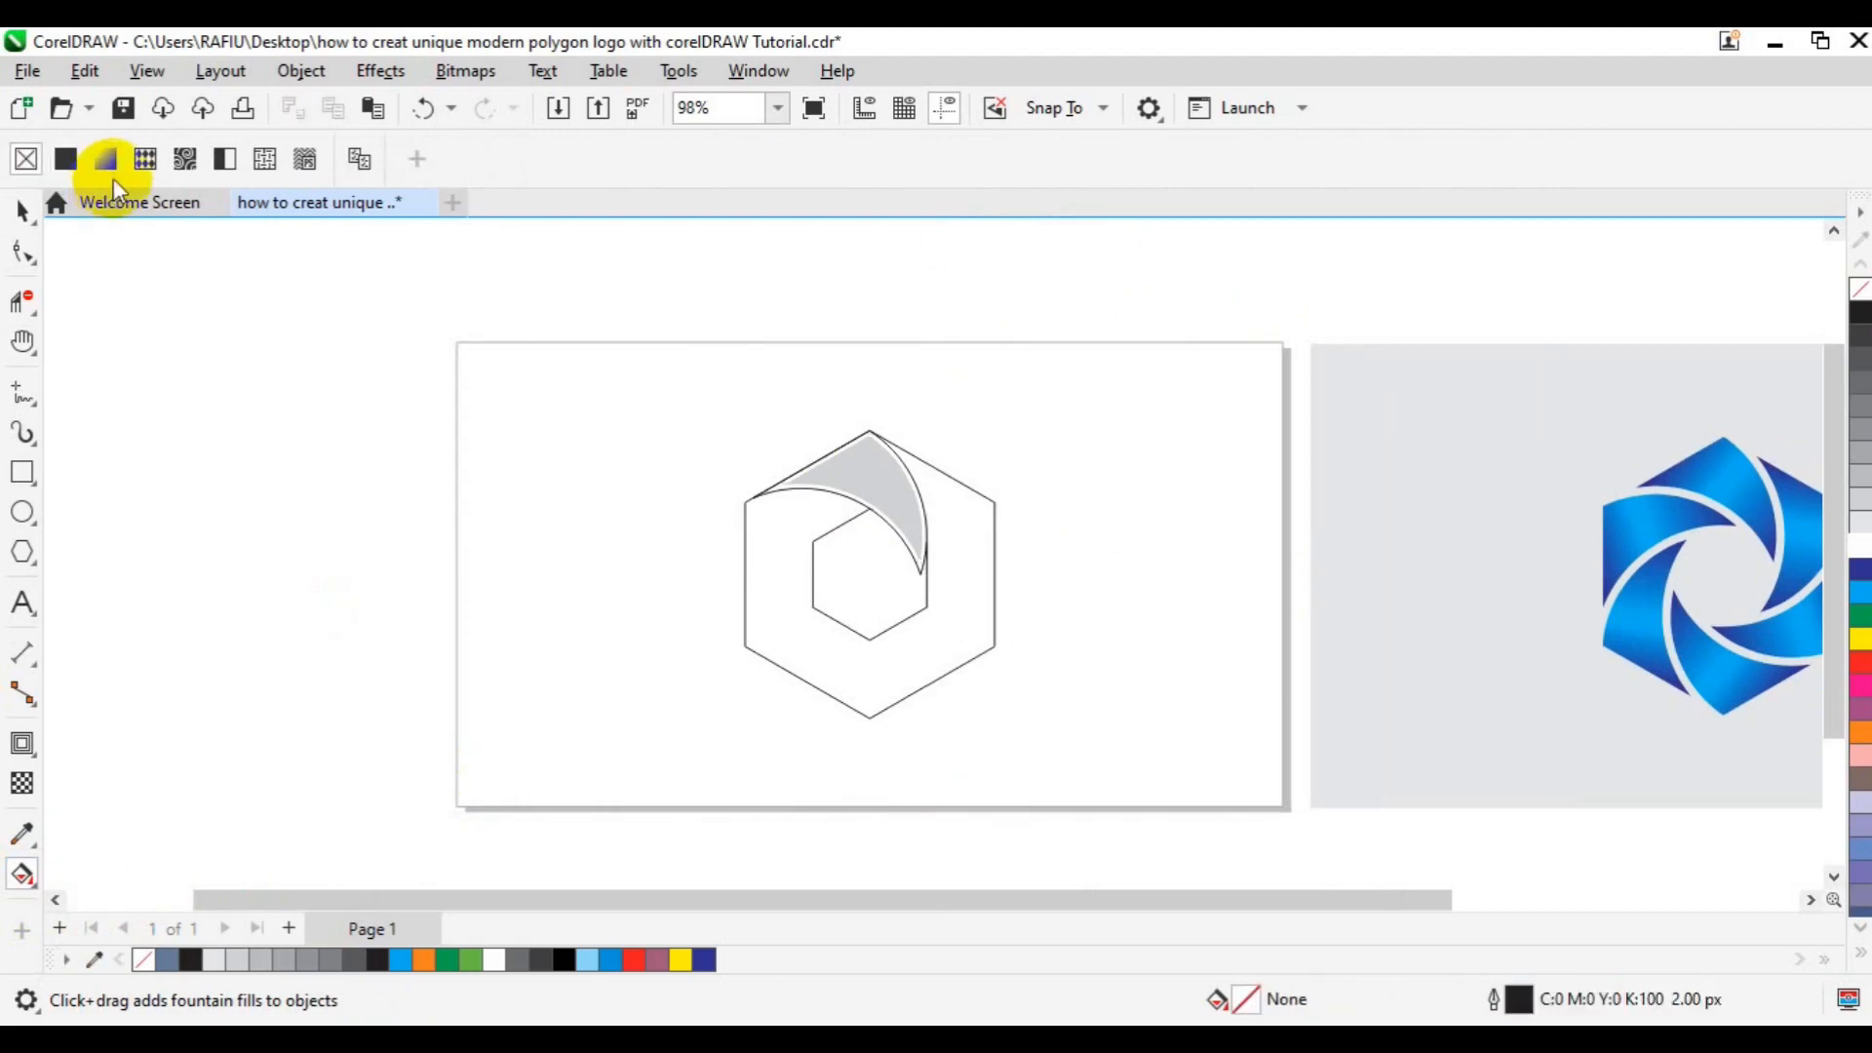
{"action": "left_click", "coordinate": [854, 490]}
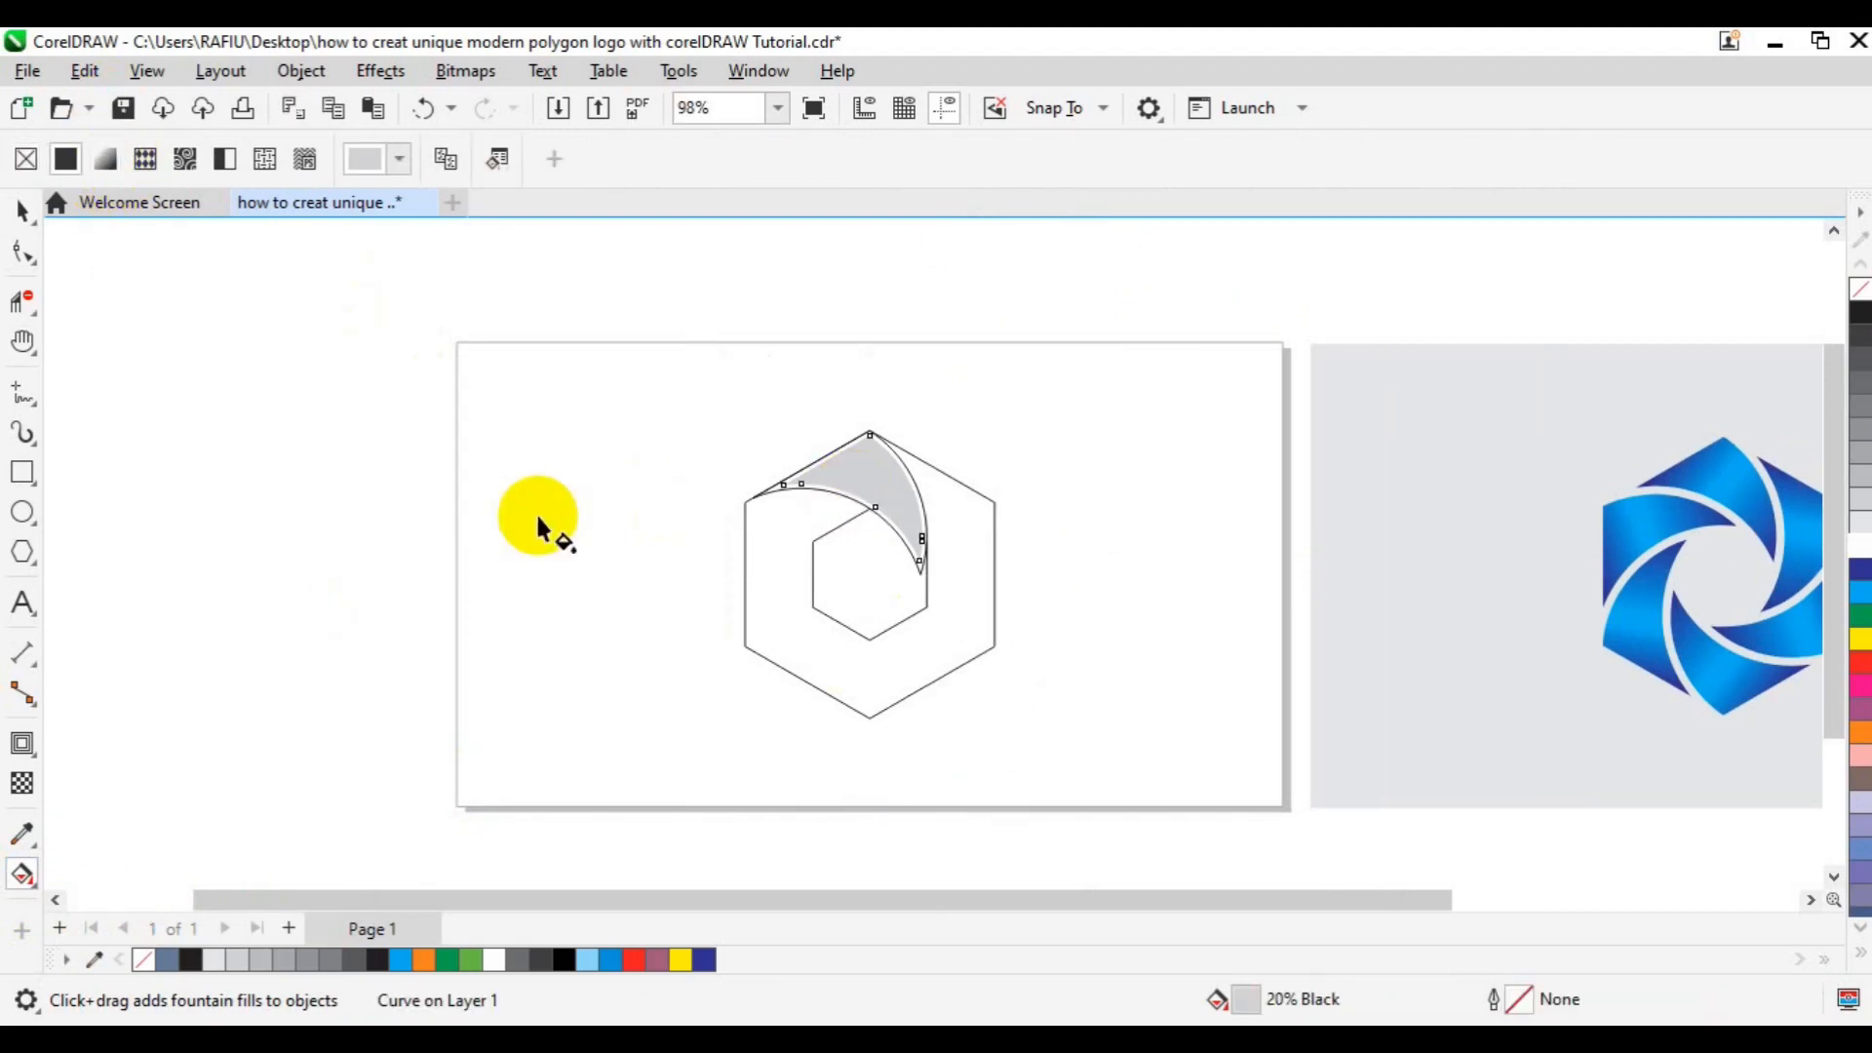
{"action": "left_click", "coordinate": [100, 161]}
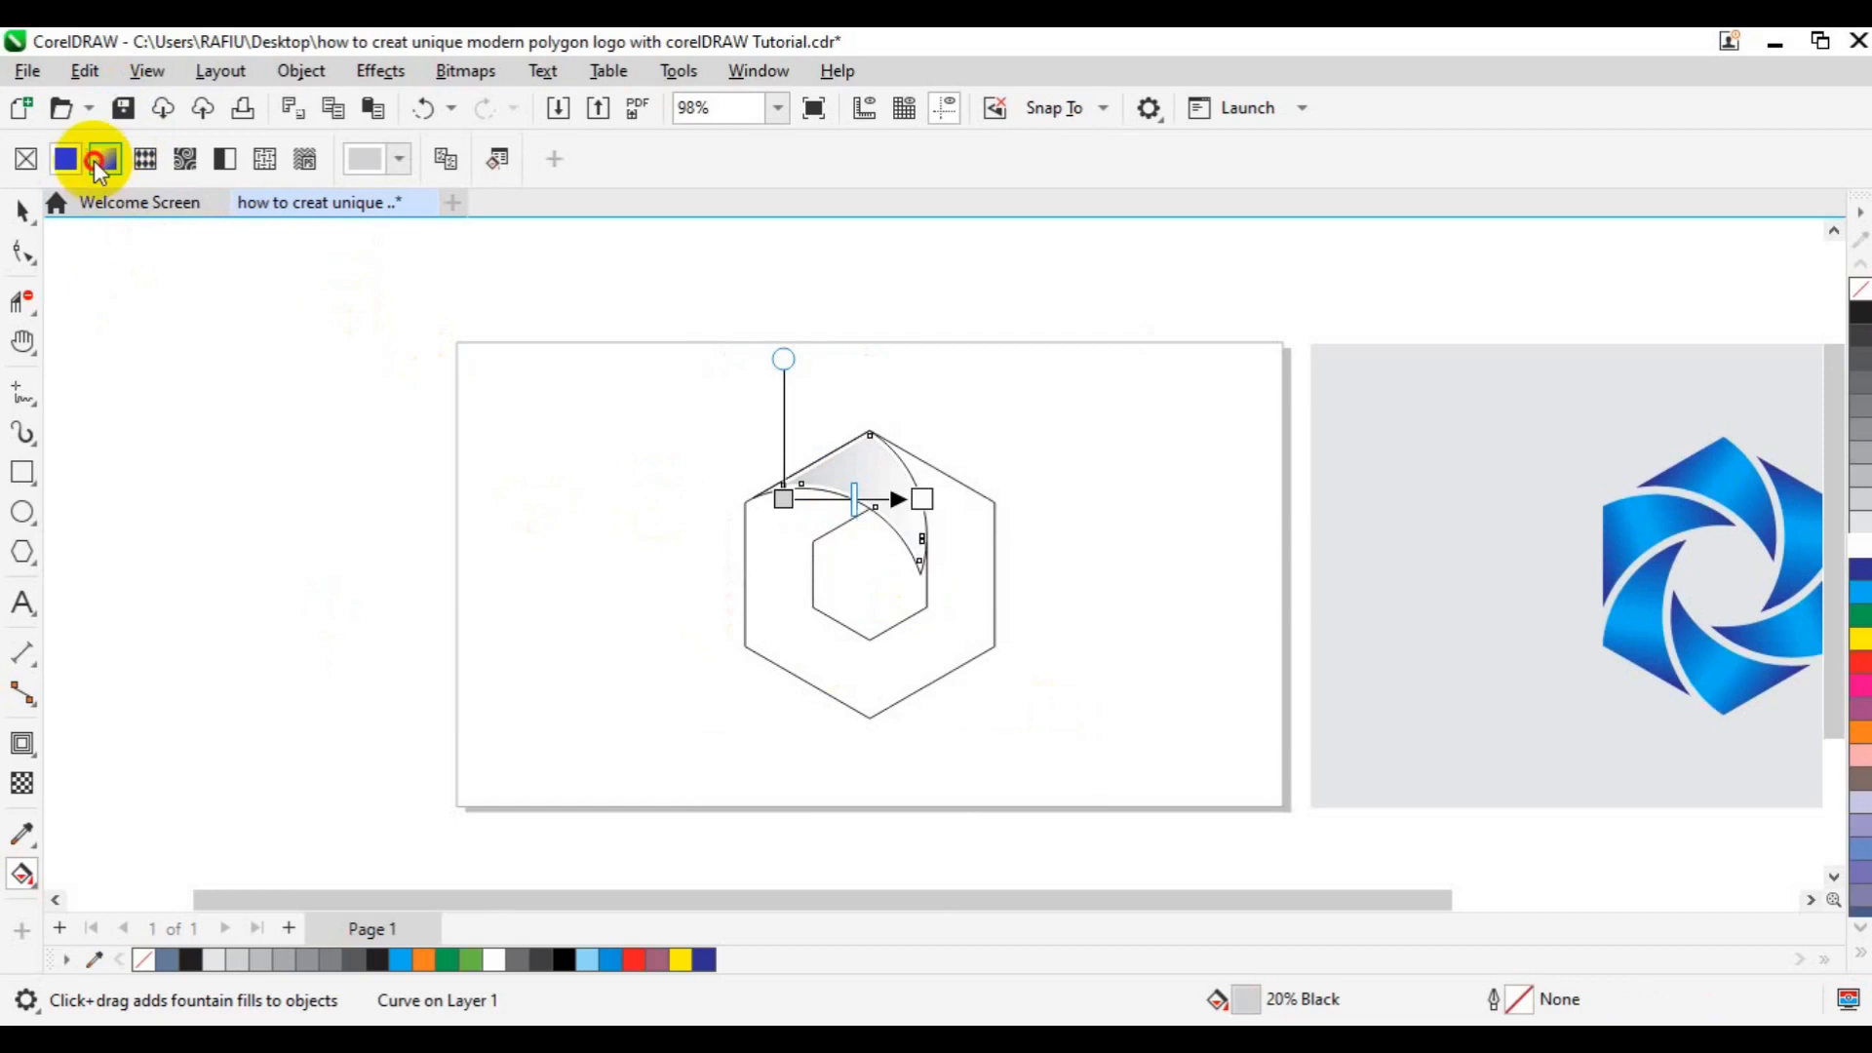
{"action": "left_click_drag", "start_coordinate": [849, 448], "coordinate": [905, 503]}
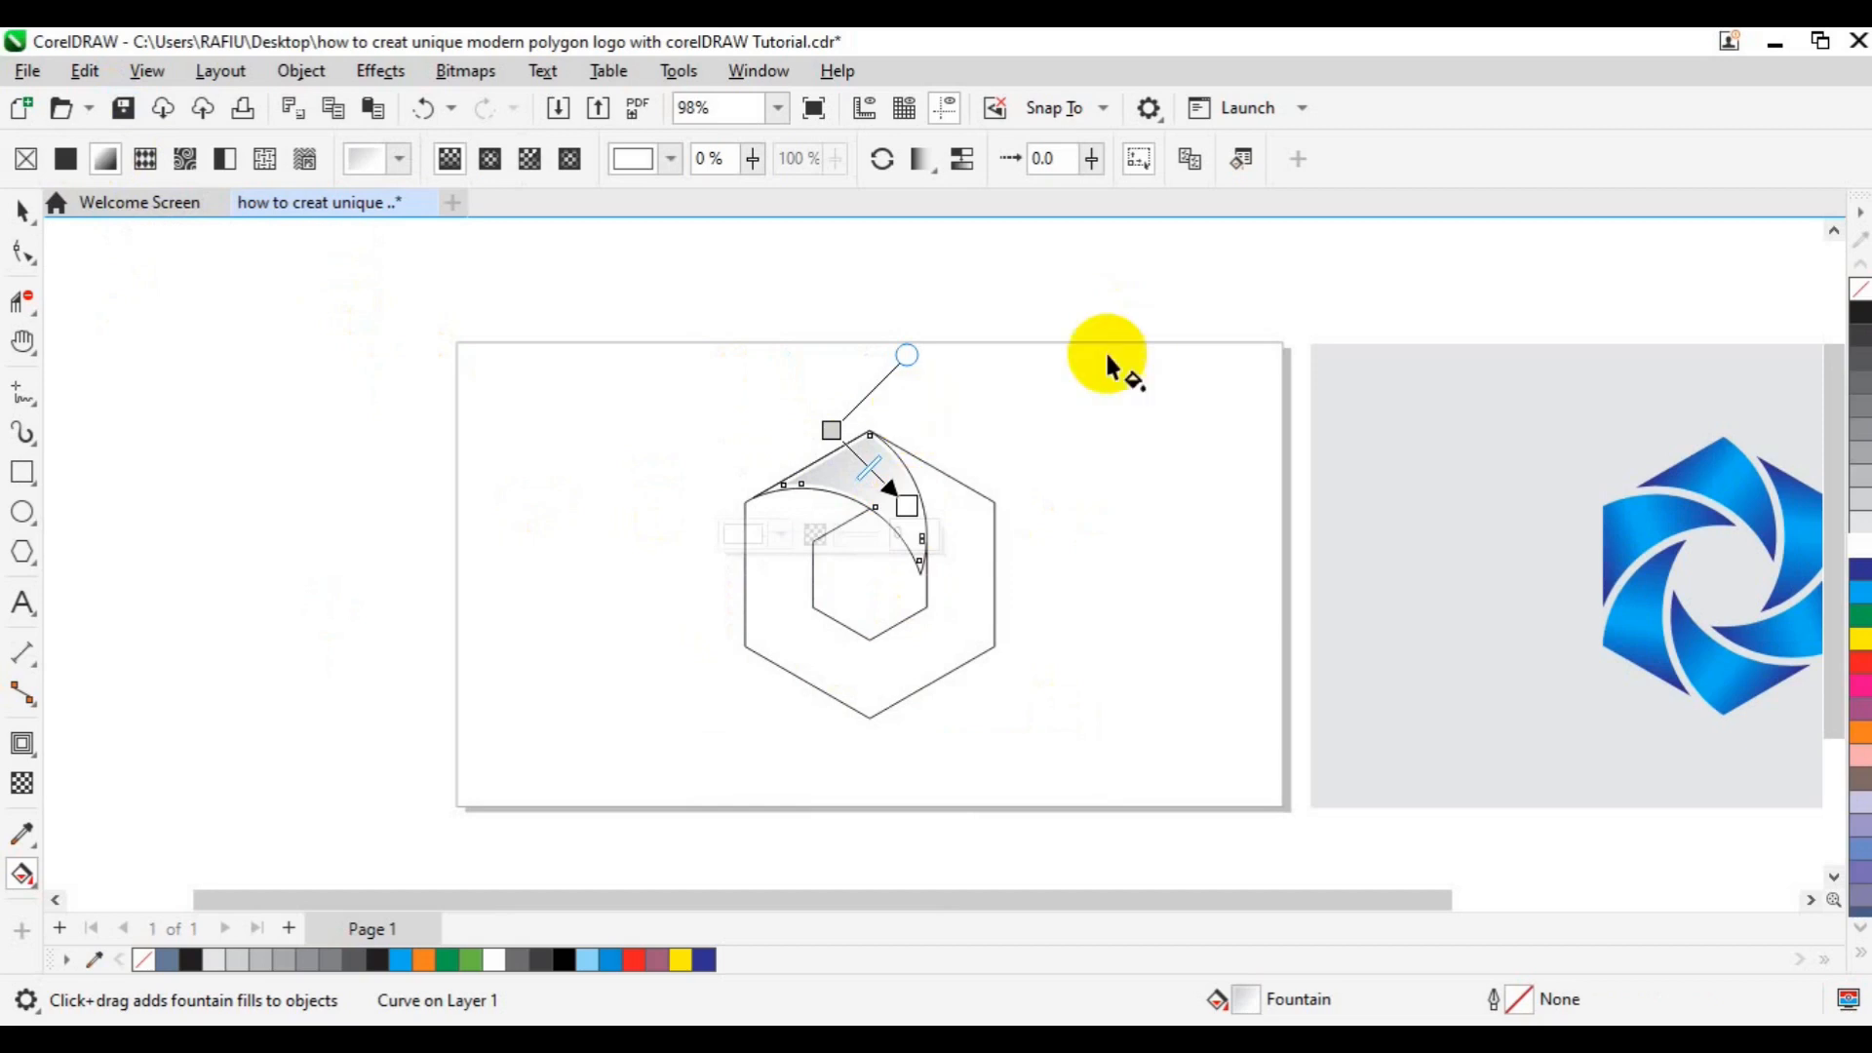
Step: Copy the blue fountain fill from the reference logo's top blade onto the selected blade shape
{"action": "left_click", "coordinate": [1187, 170]}
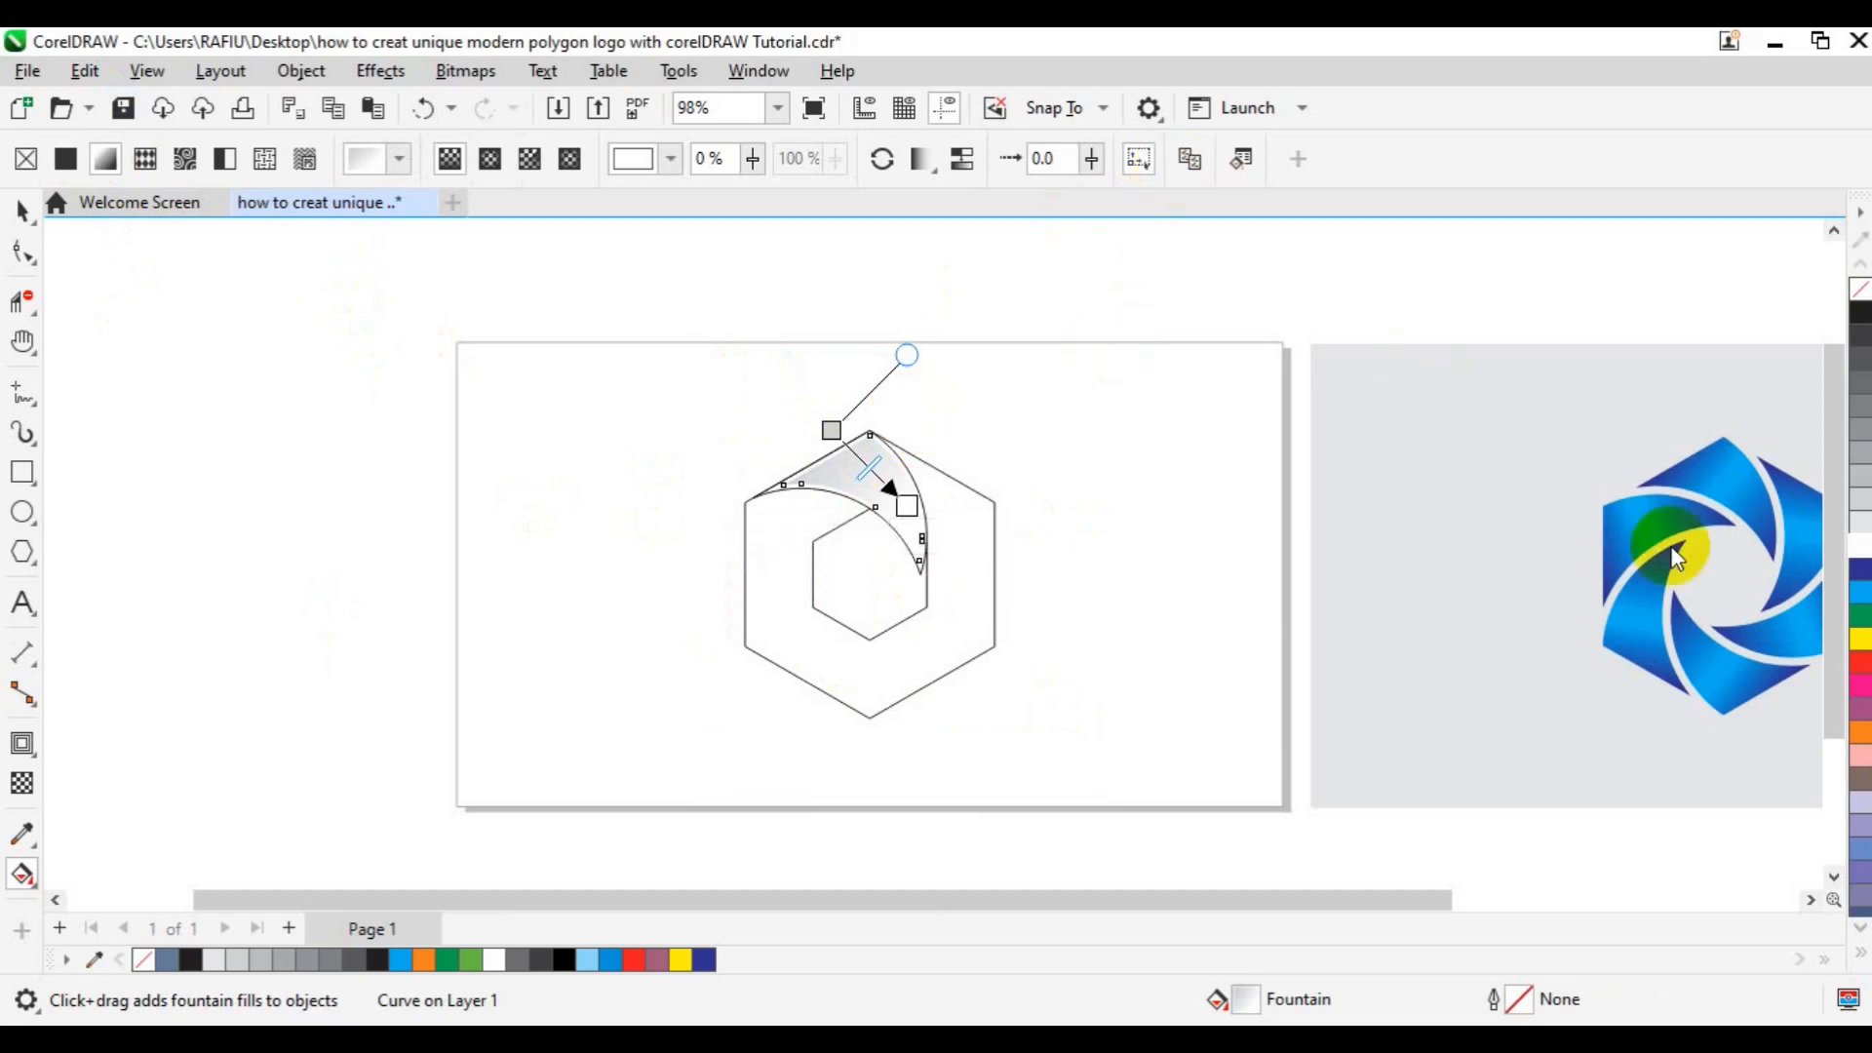
{"action": "left_click", "coordinate": [1721, 488]}
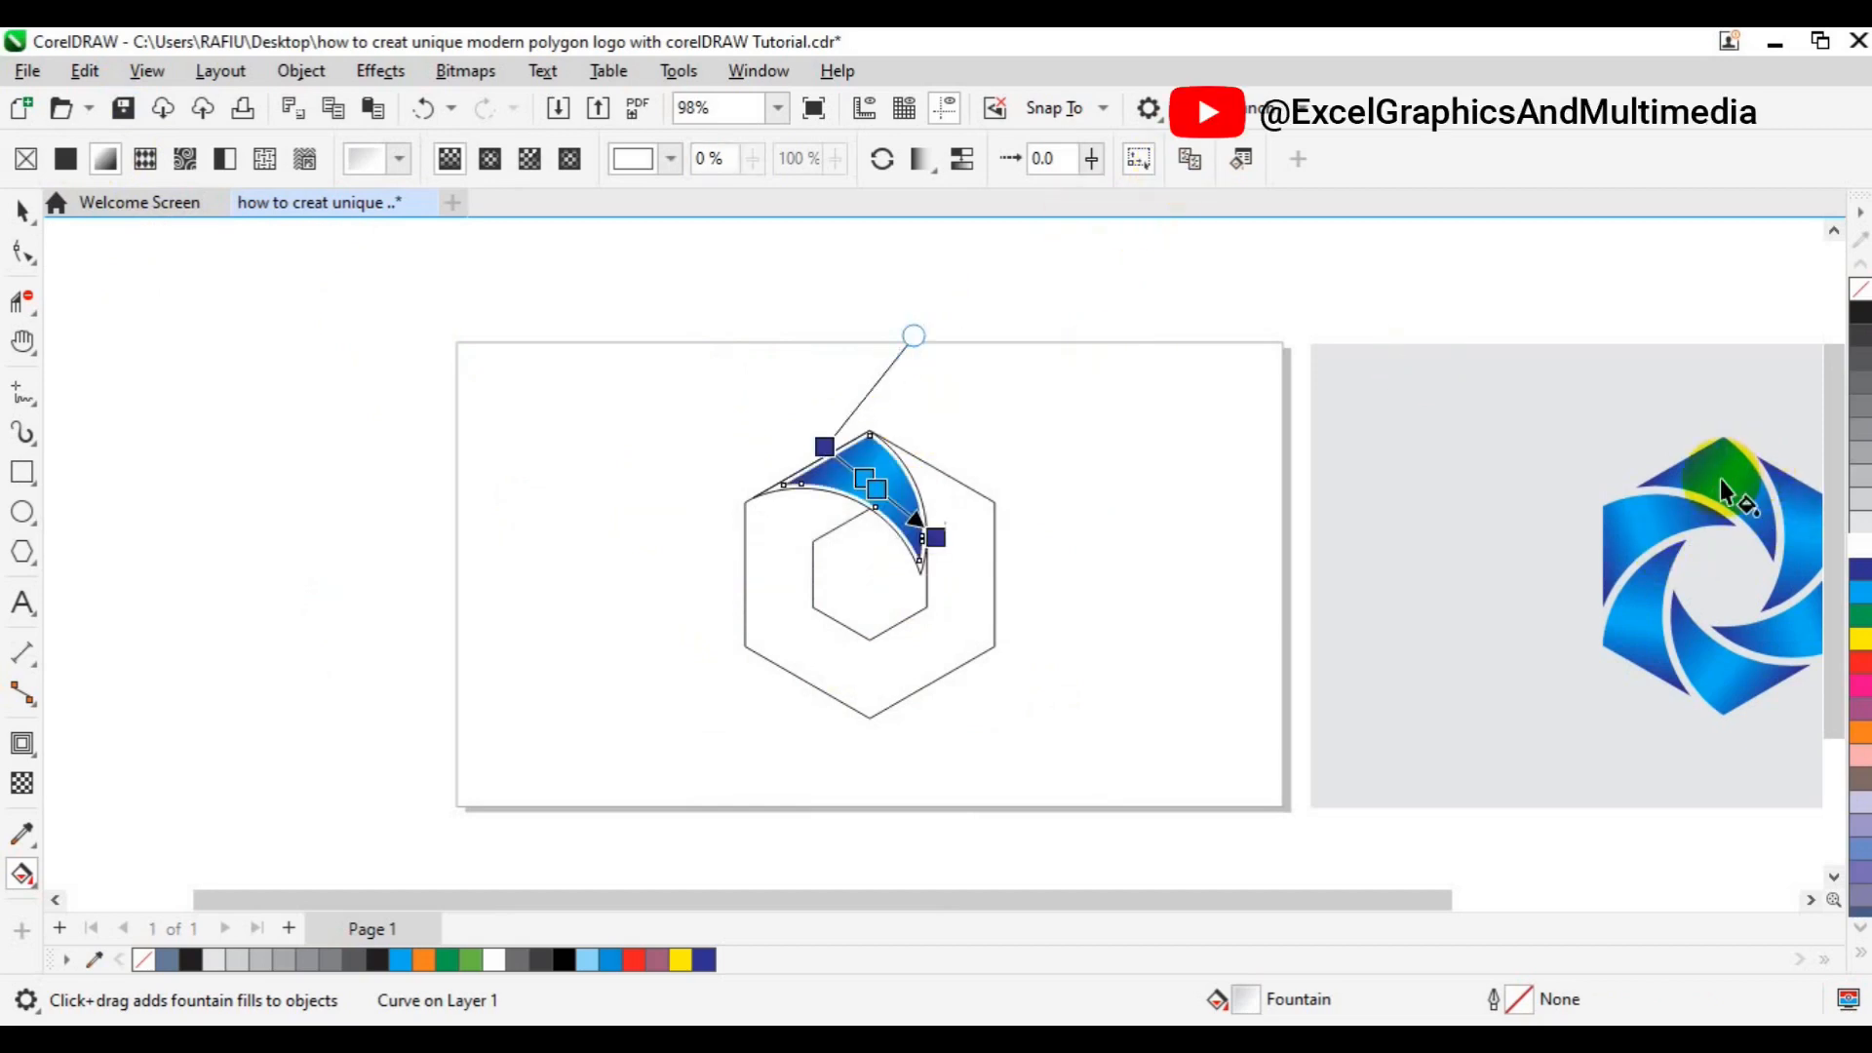
{"action": "key", "text": "space"}
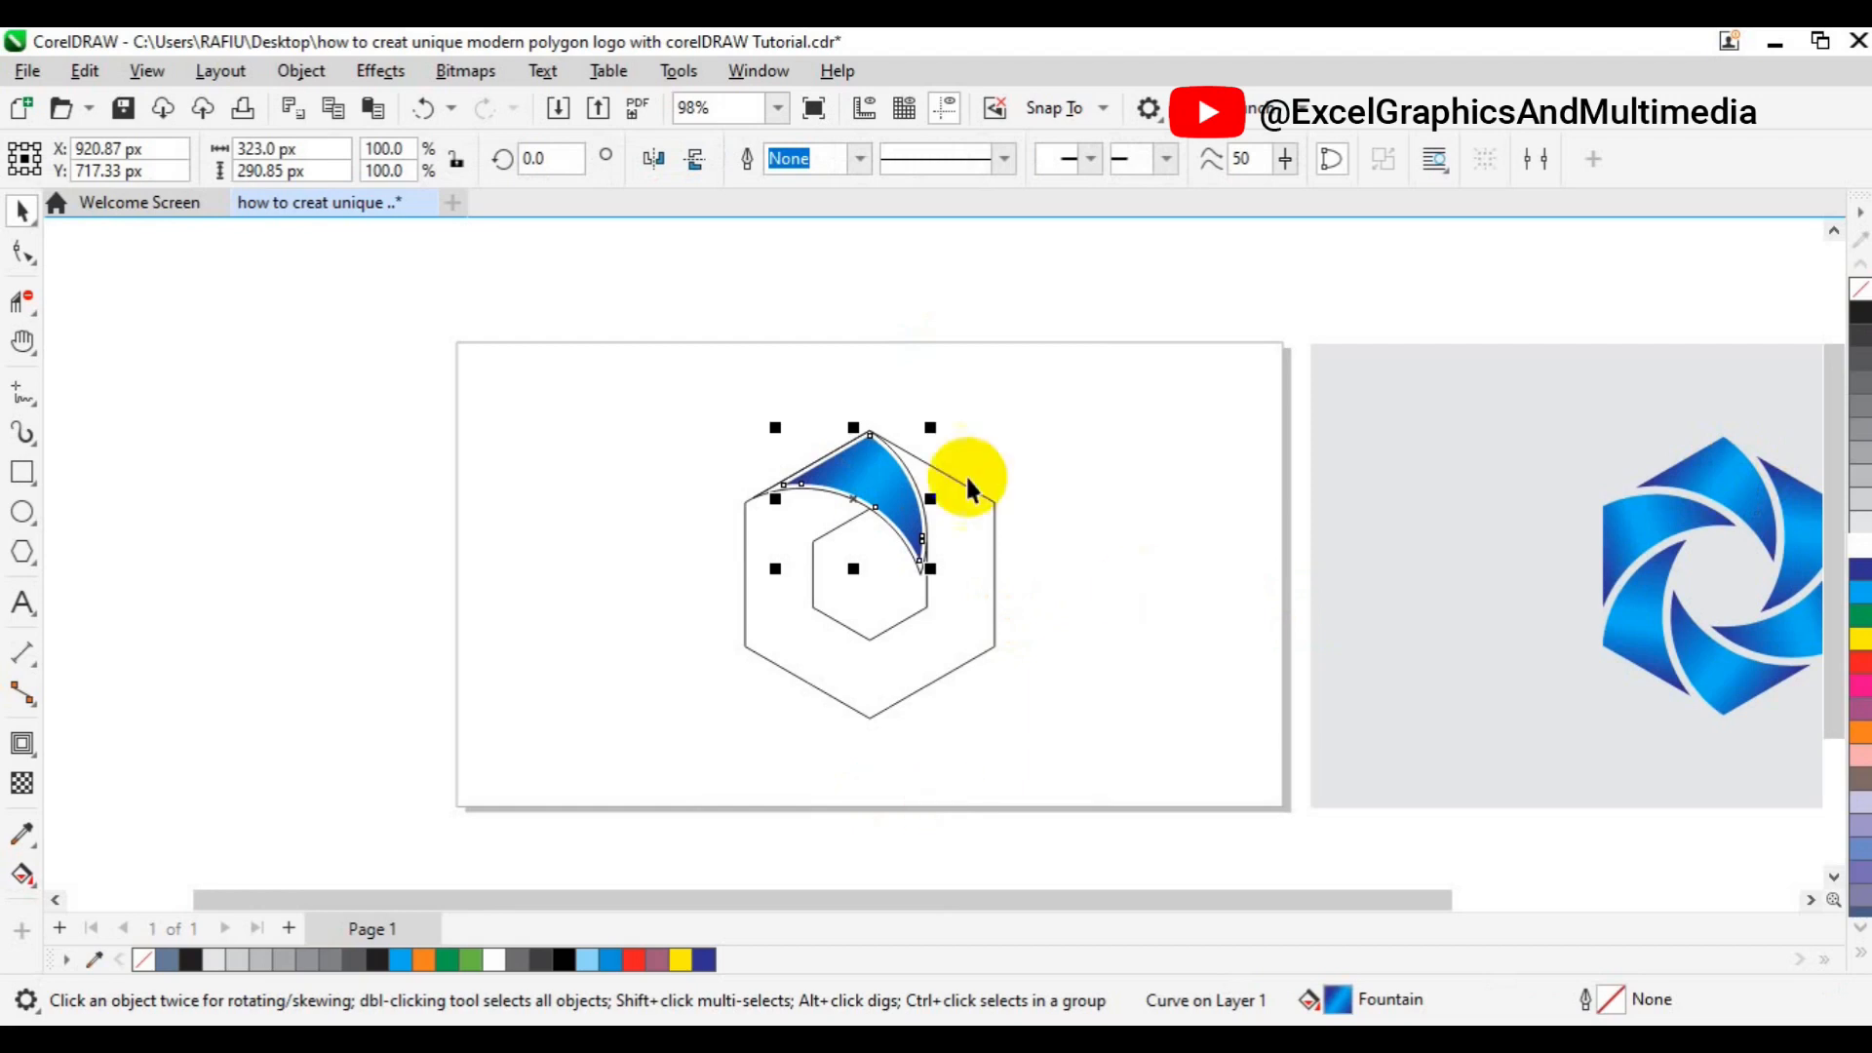
Step: Move the blade's rotation centre to the middle of the hexagons and rotate it by 60° with 6 copies
{"action": "left_click", "coordinate": [878, 499]}
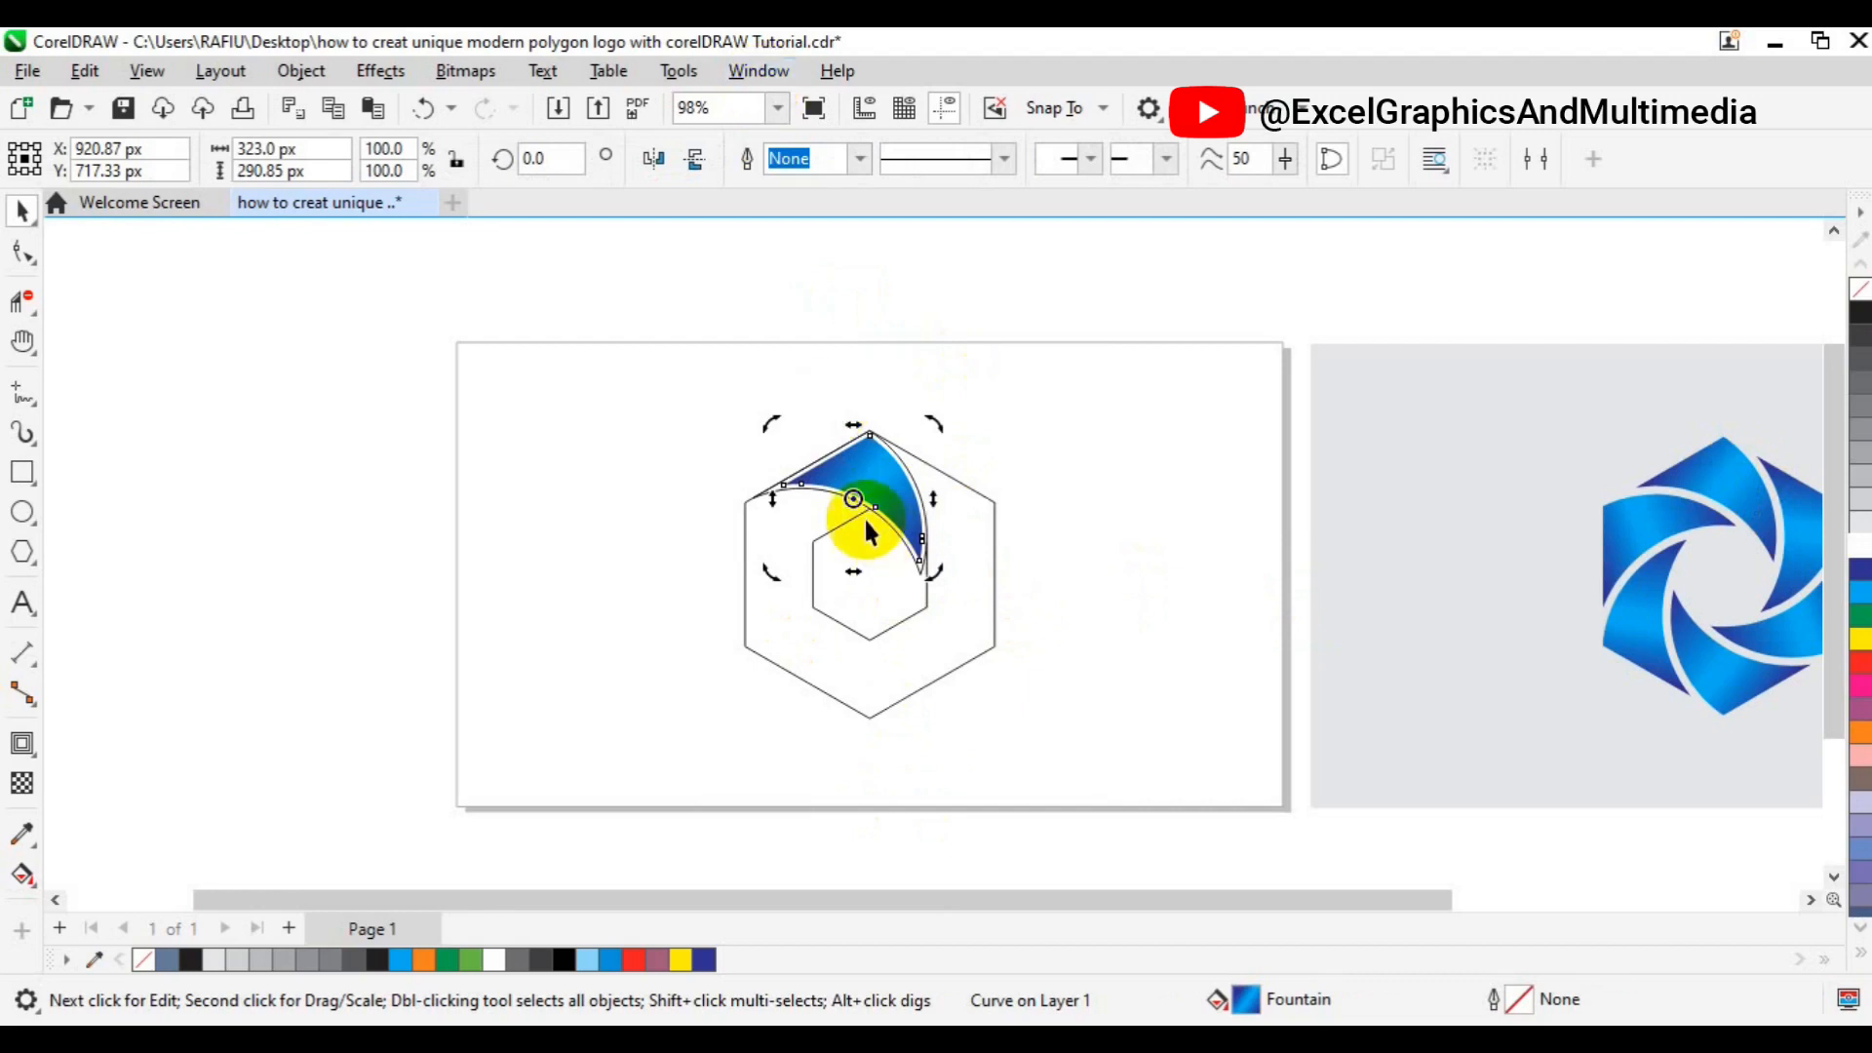
{"action": "left_click_drag", "start_coordinate": [855, 499], "coordinate": [874, 589]}
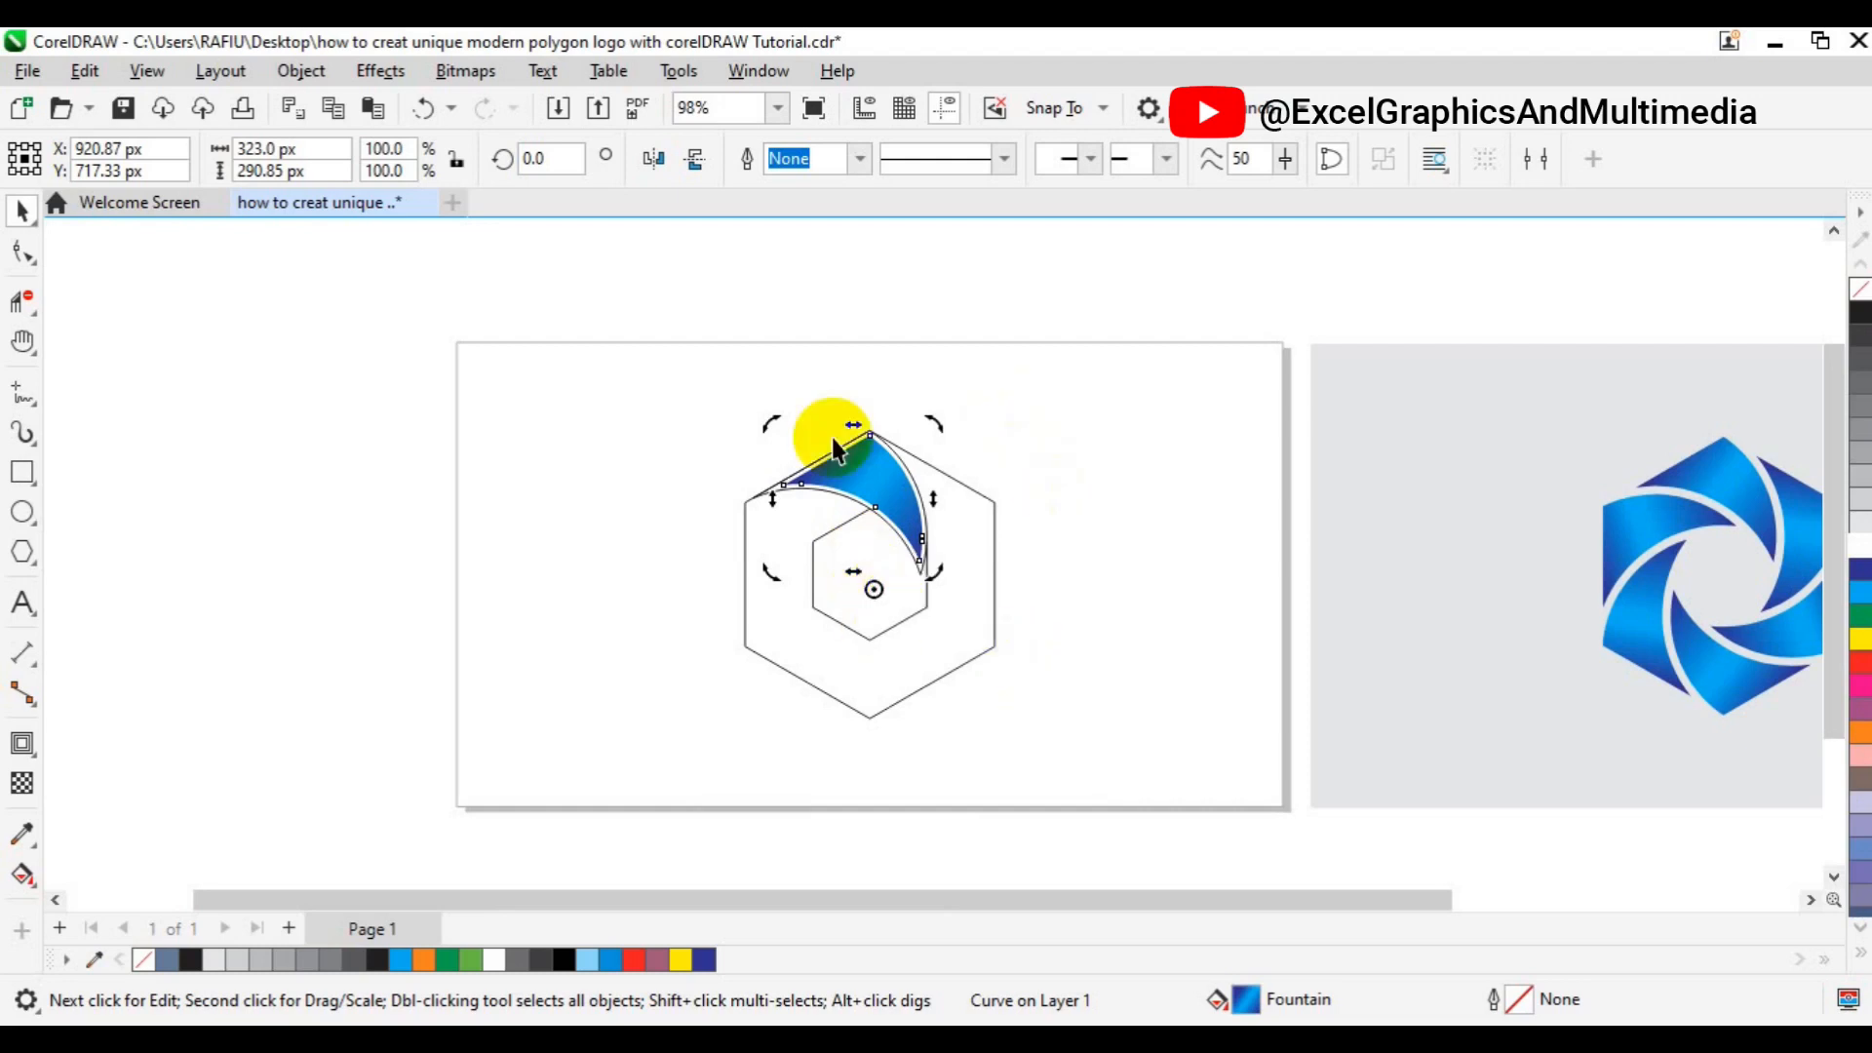
{"action": "left_click", "coordinate": [760, 72]}
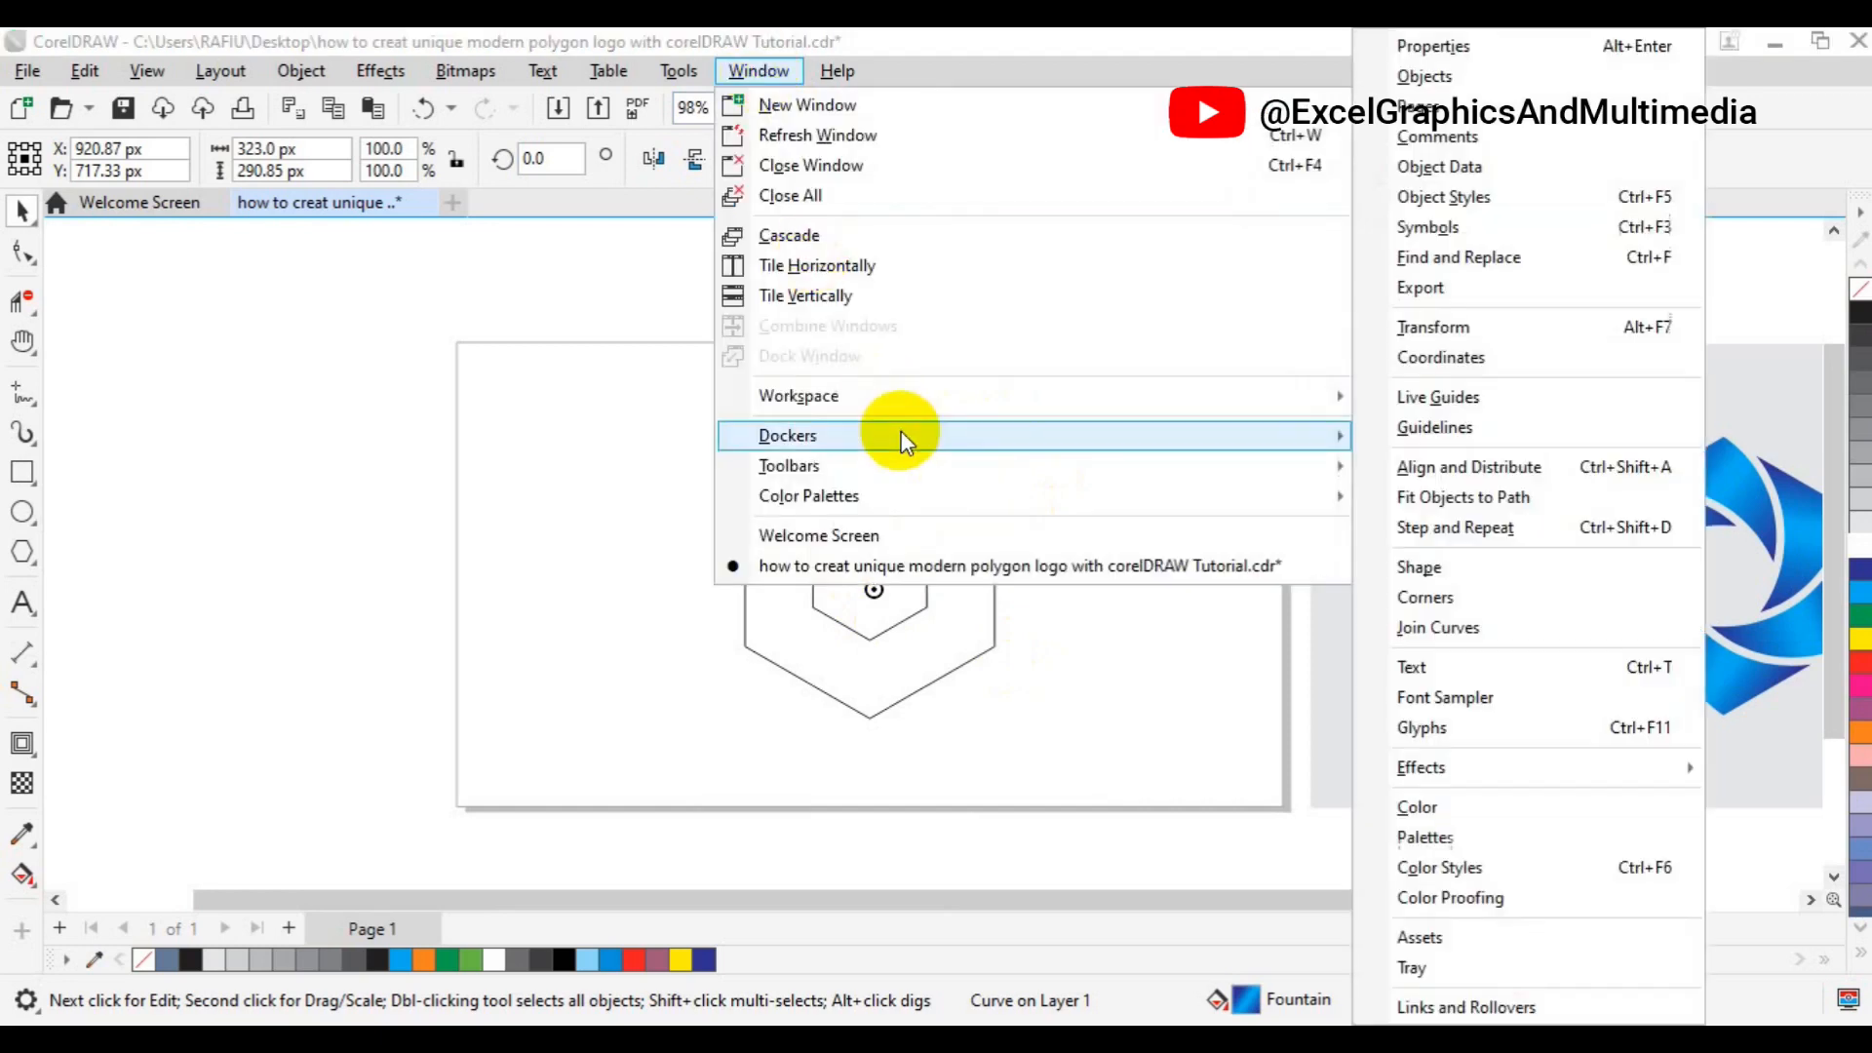
{"action": "mouse_move", "coordinate": [898, 435]}
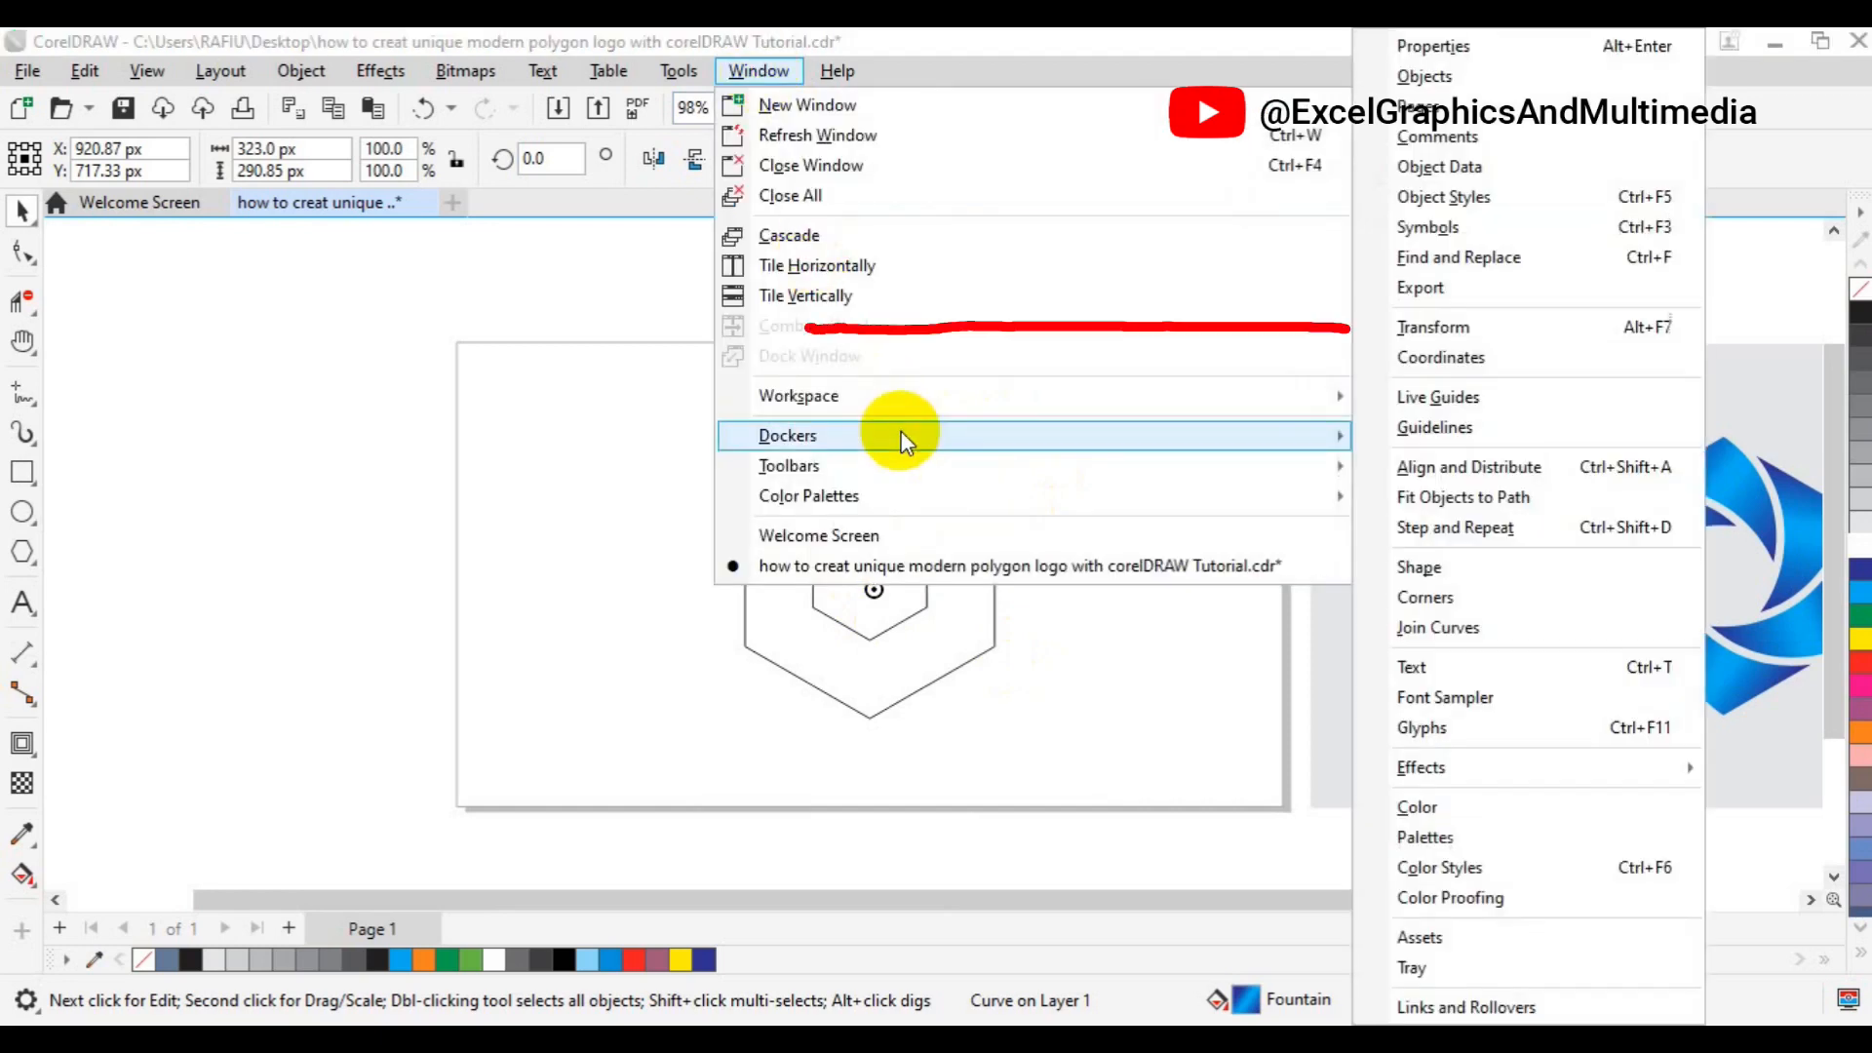
{"action": "left_click", "coordinate": [1491, 333]}
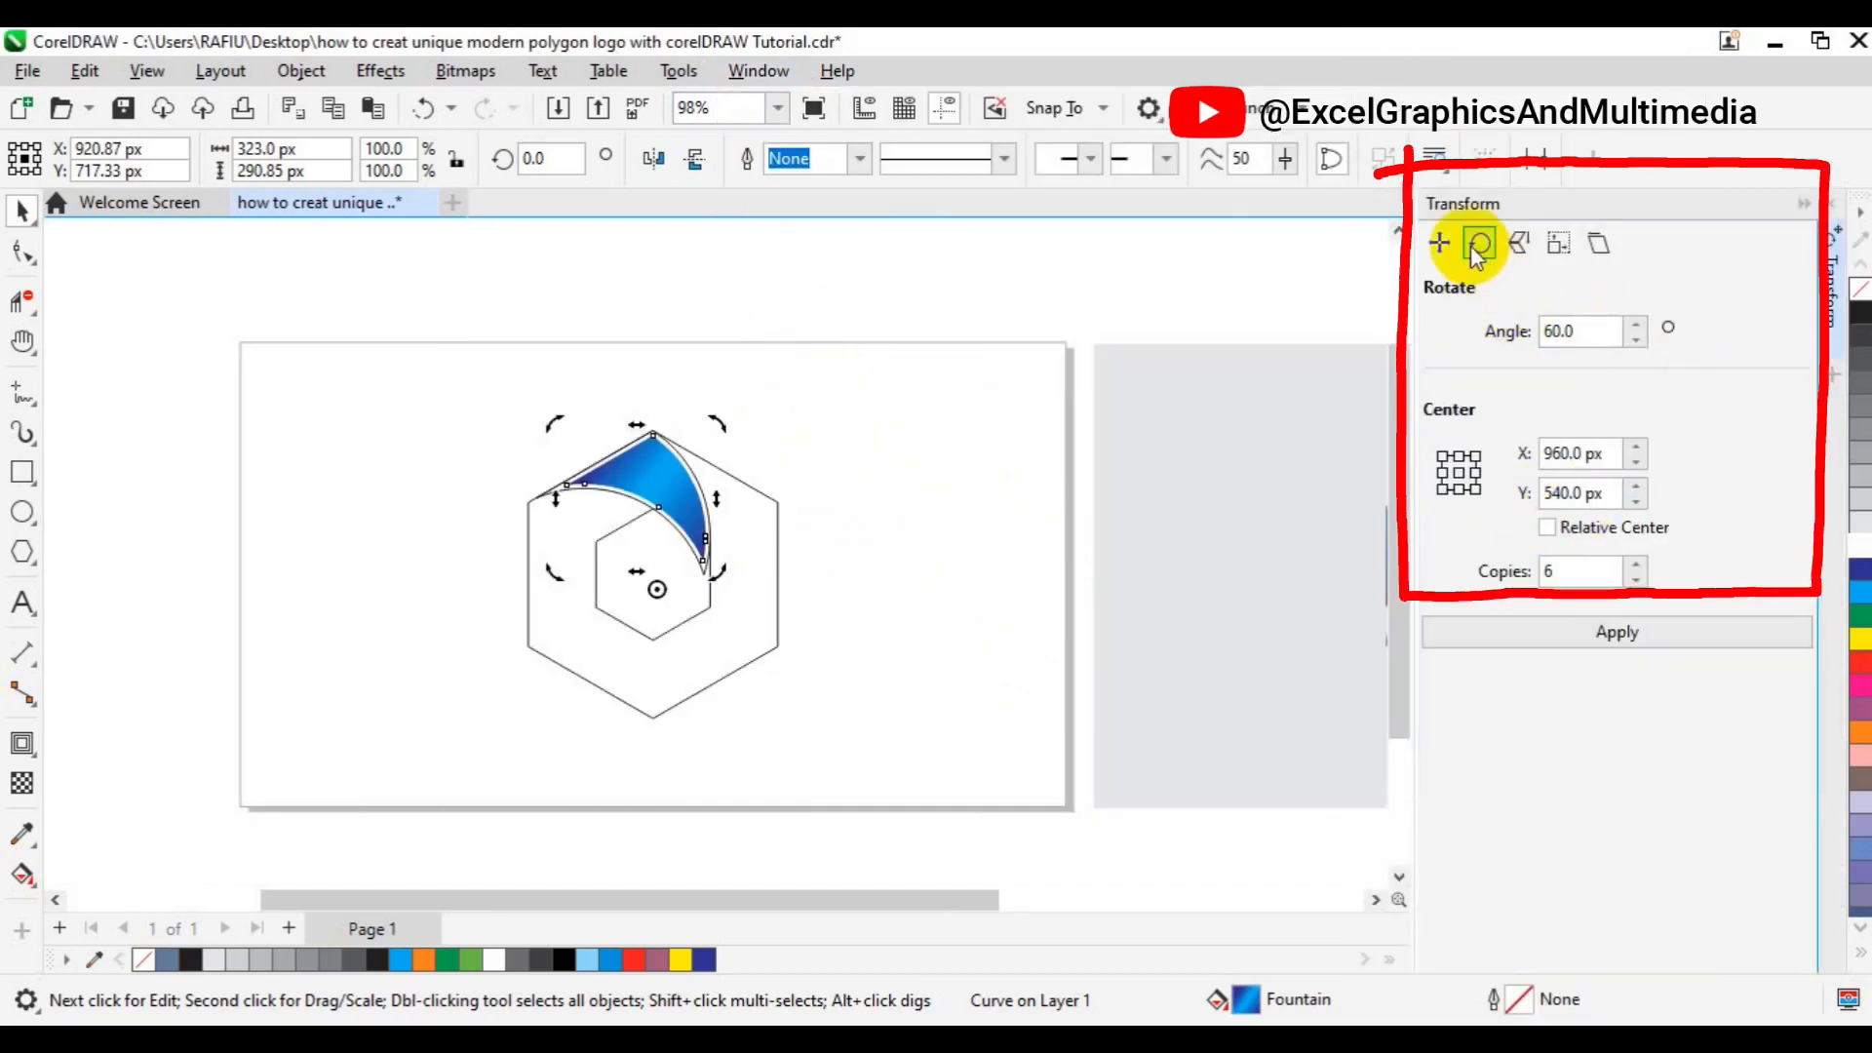
{"action": "double_click", "coordinate": [1560, 332]}
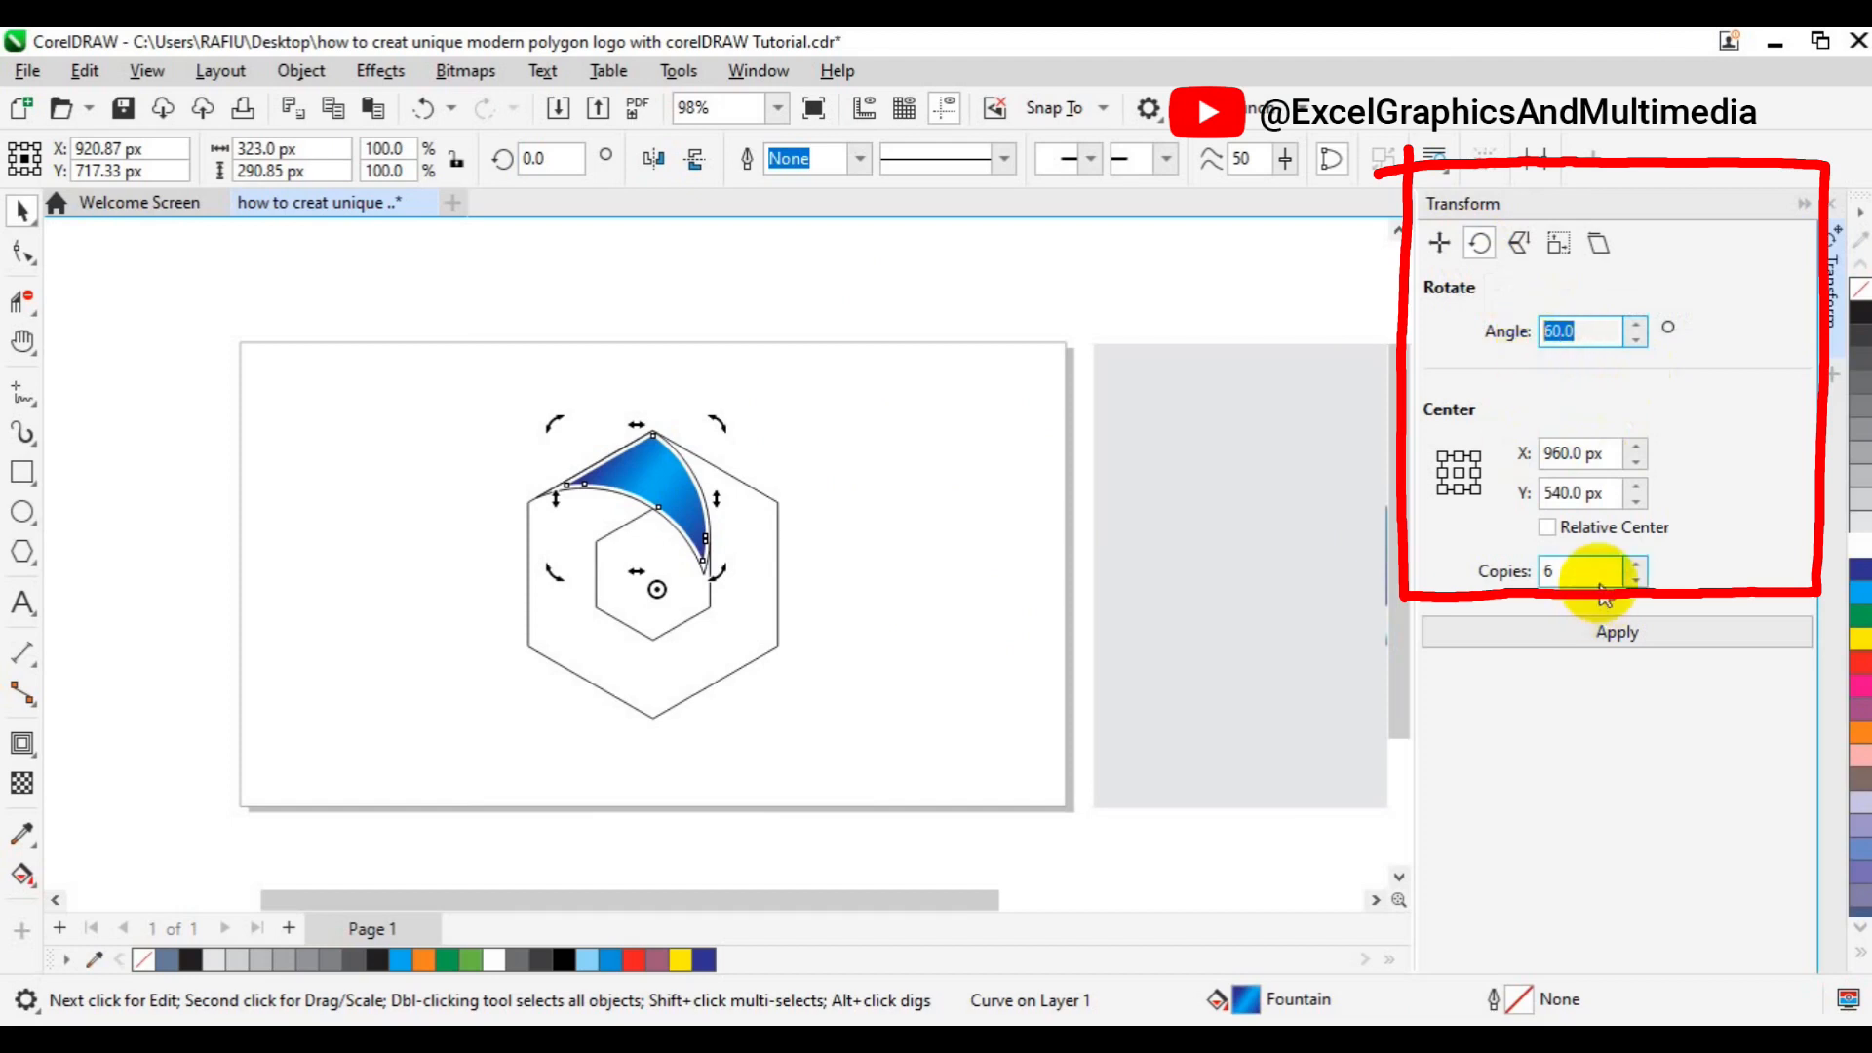
{"action": "double_click", "coordinate": [1546, 573]}
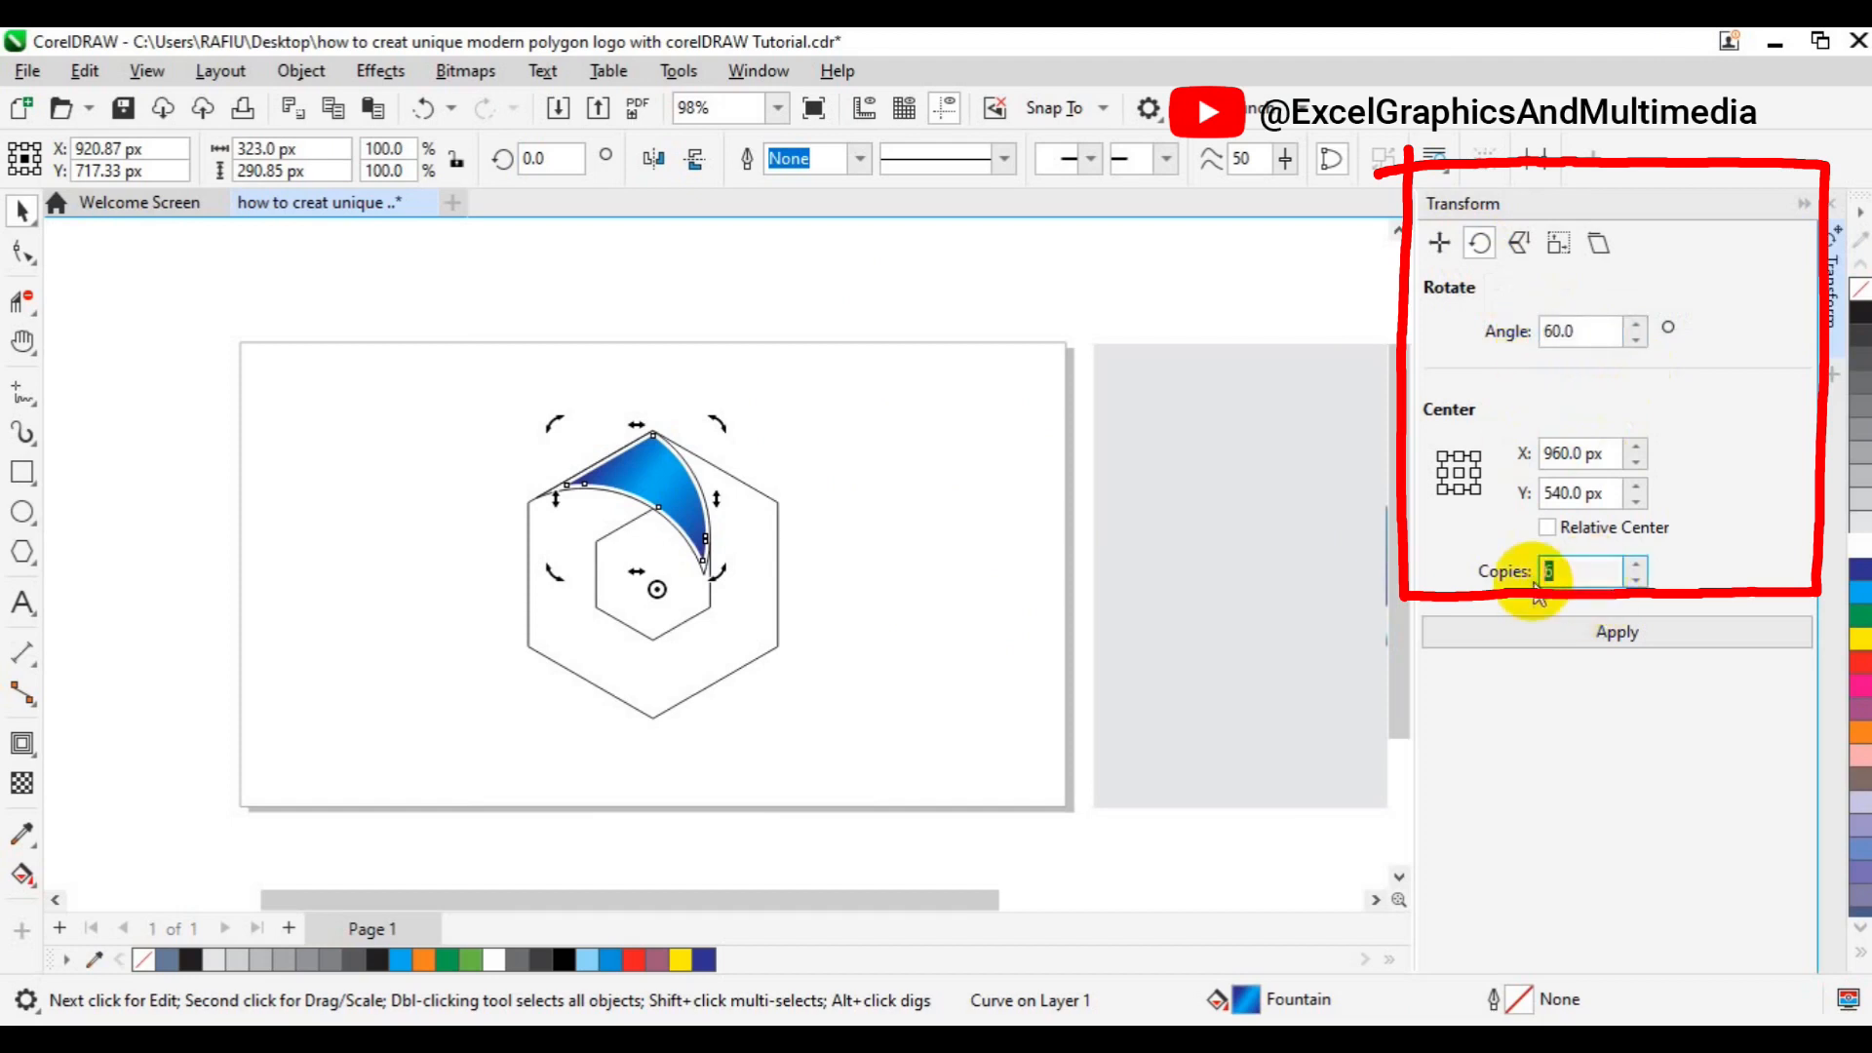
{"action": "left_click", "coordinate": [1614, 633]}
Step: Group the six rotated blade copies and move the group clear of the construction hexagons
{"action": "left_click", "coordinate": [744, 639]}
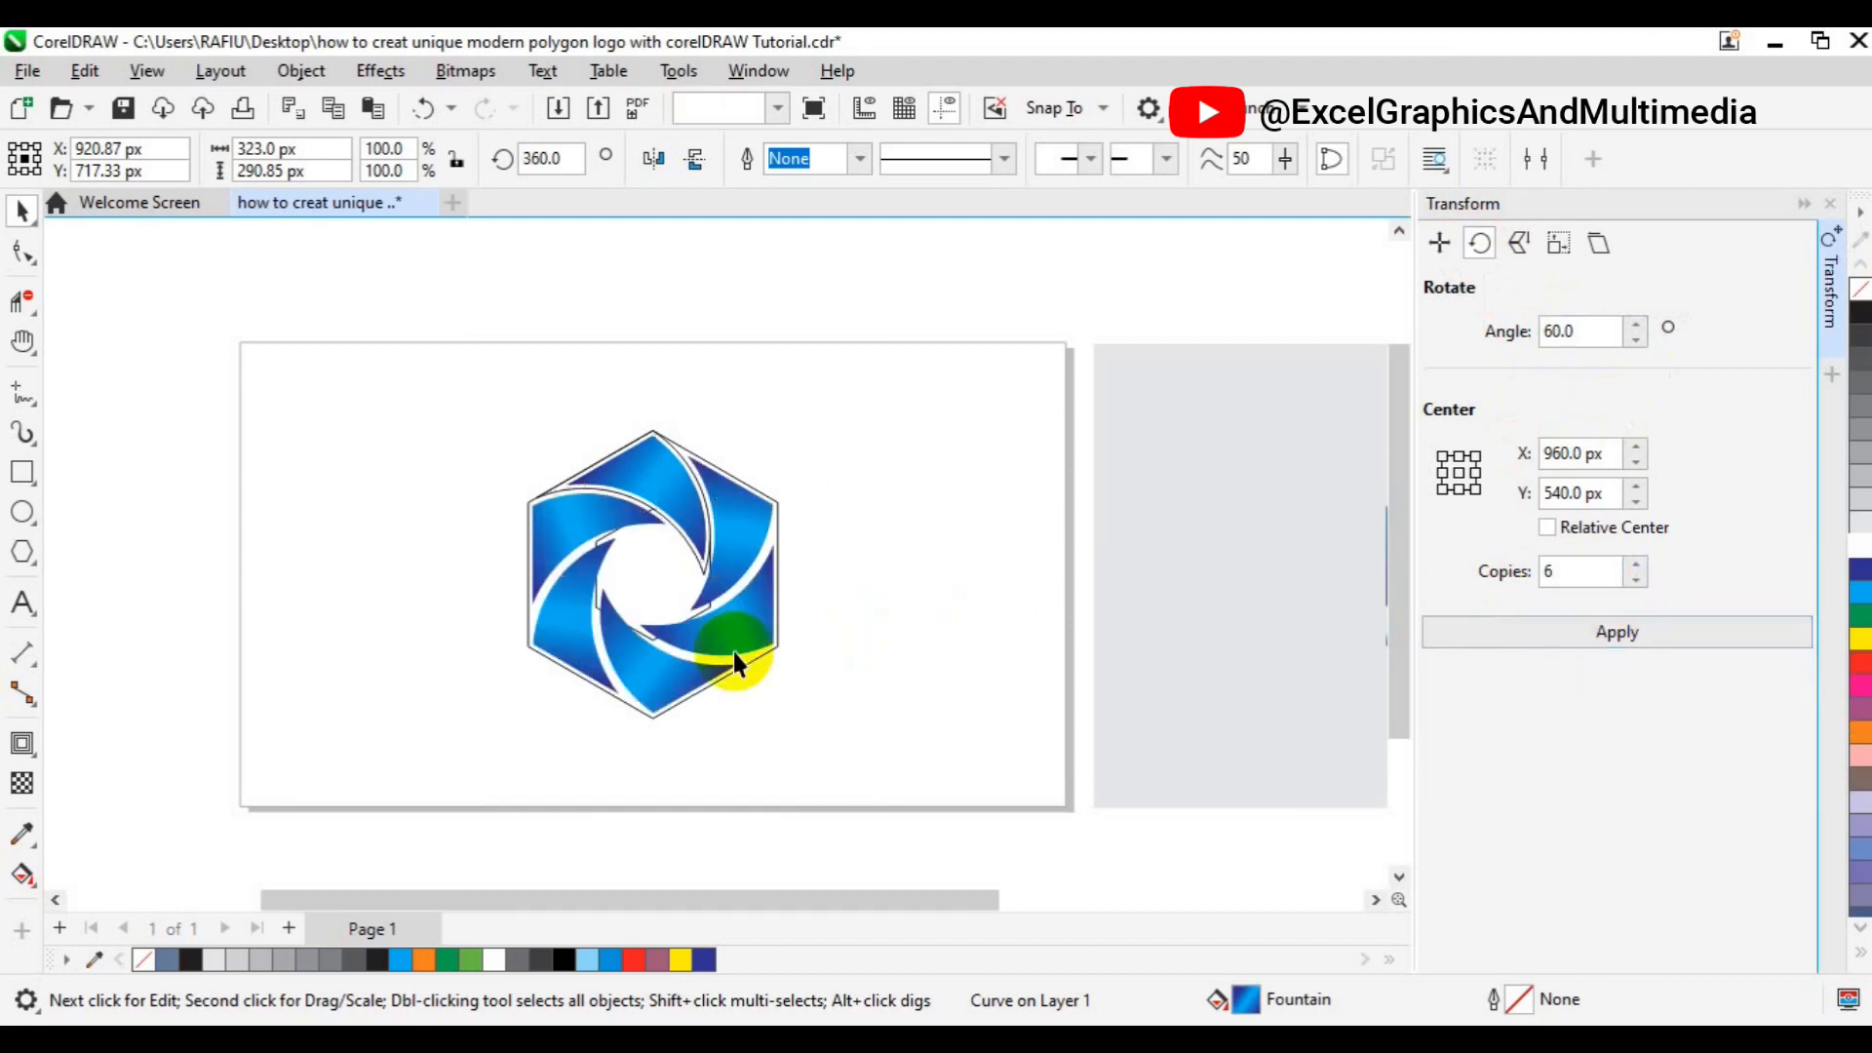
{"action": "left_click_drag", "start_coordinate": [631, 621], "coordinate": [752, 531]}
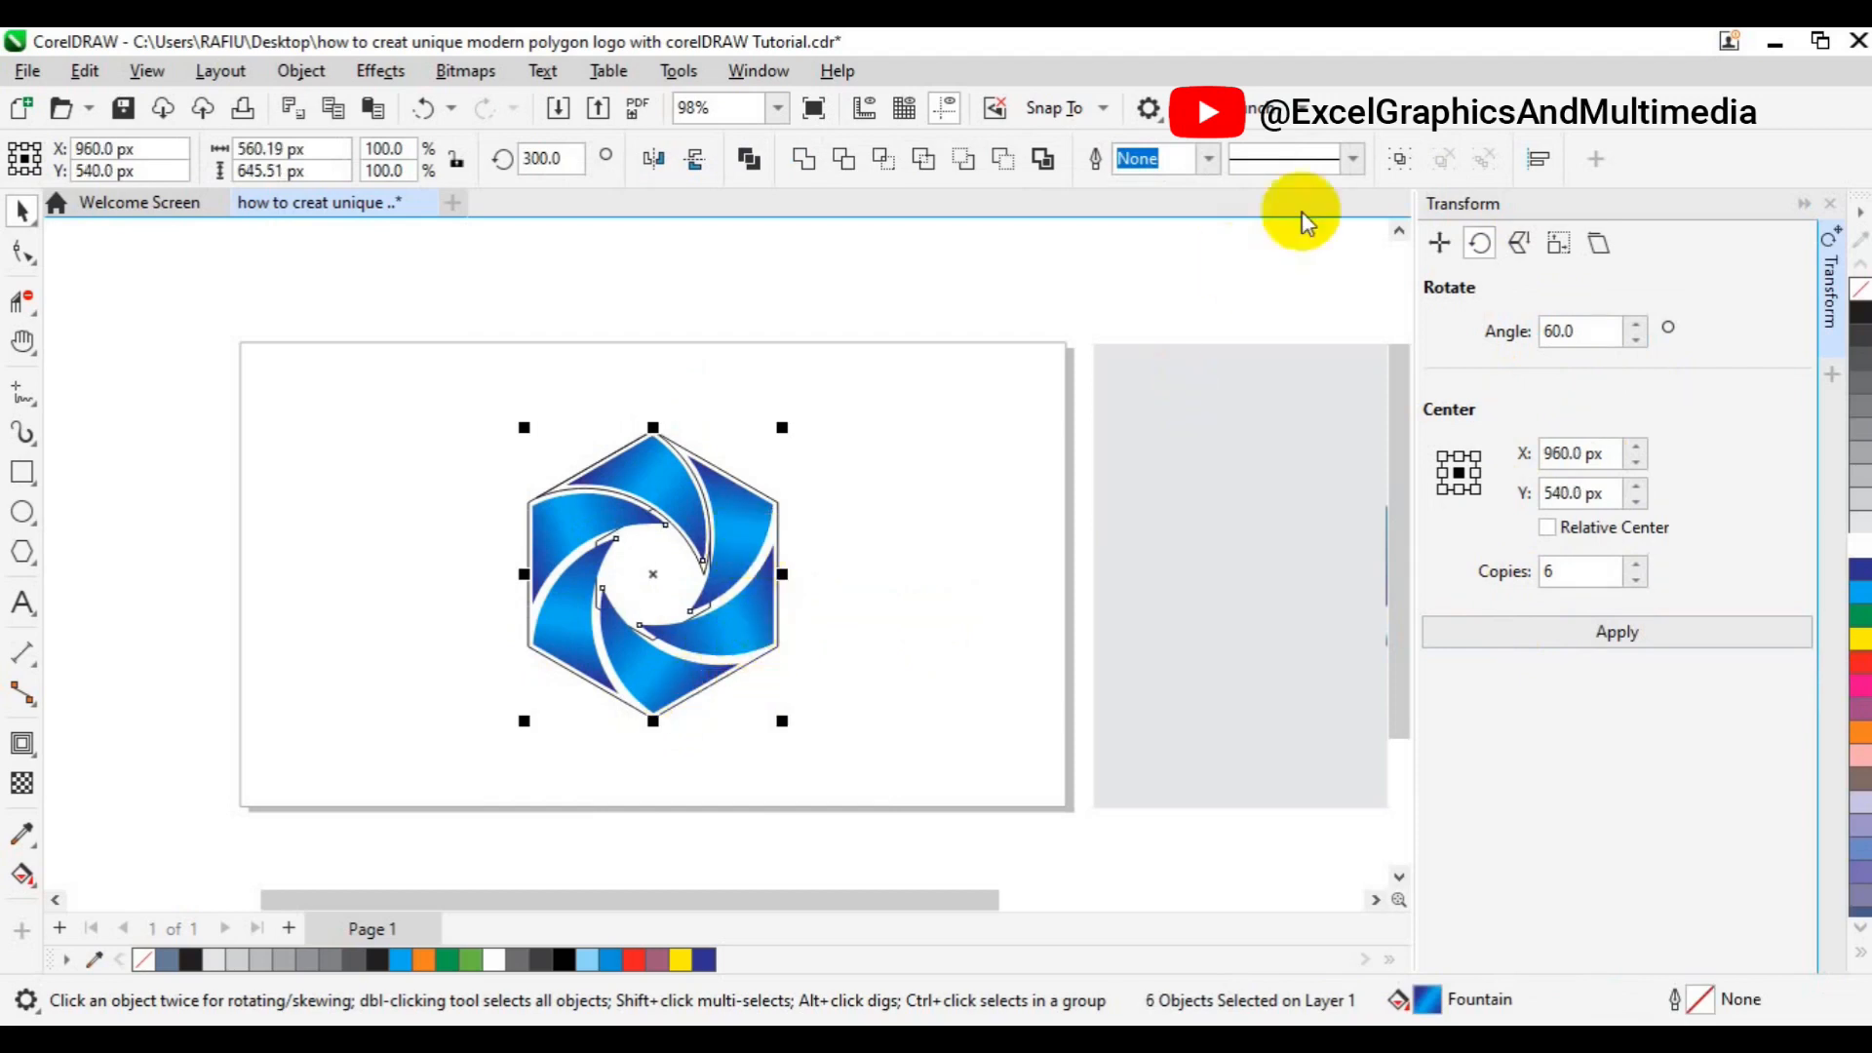
{"action": "left_click", "coordinate": [1402, 162]}
{"action": "left_click_drag", "start_coordinate": [656, 572], "coordinate": [279, 627]}
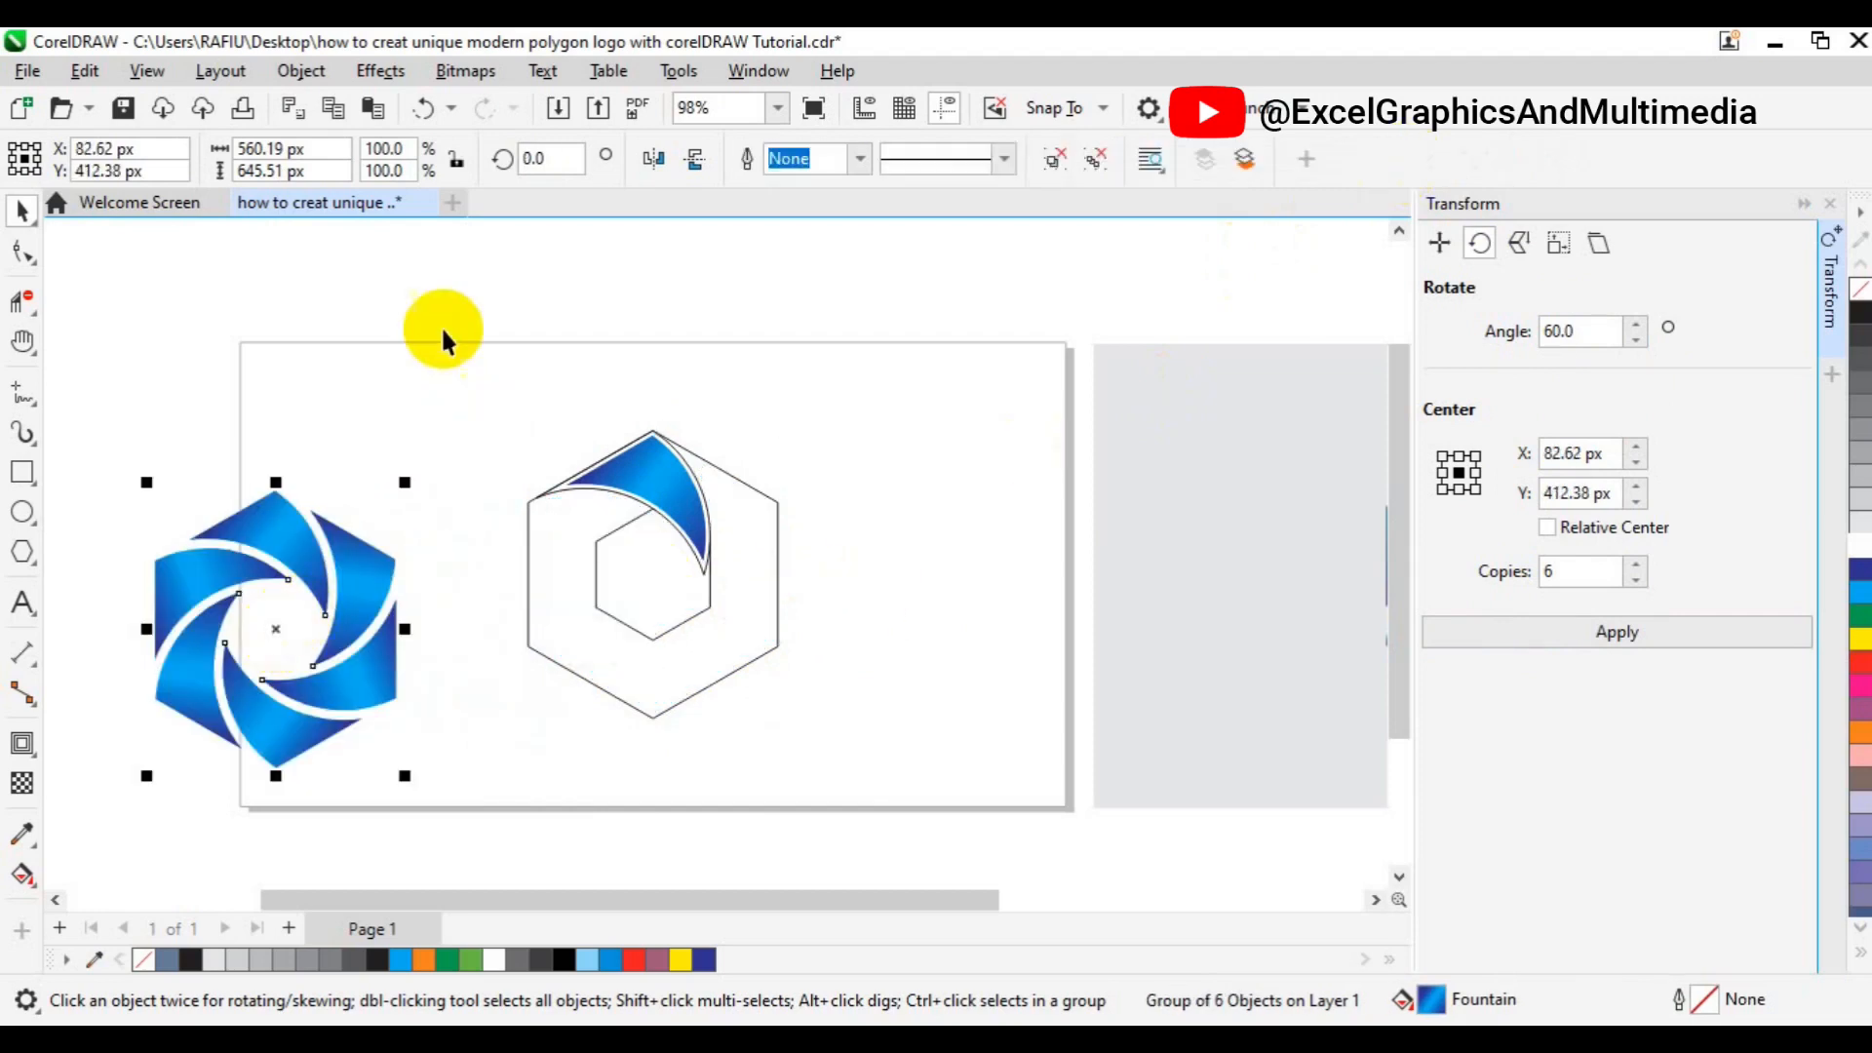
Step: Delete the construction hexagons and leftover blade shapes, and centre the grouped blade logo on the page
{"action": "left_click_drag", "start_coordinate": [431, 313], "coordinate": [923, 739]}
{"action": "key", "text": "Delete"}
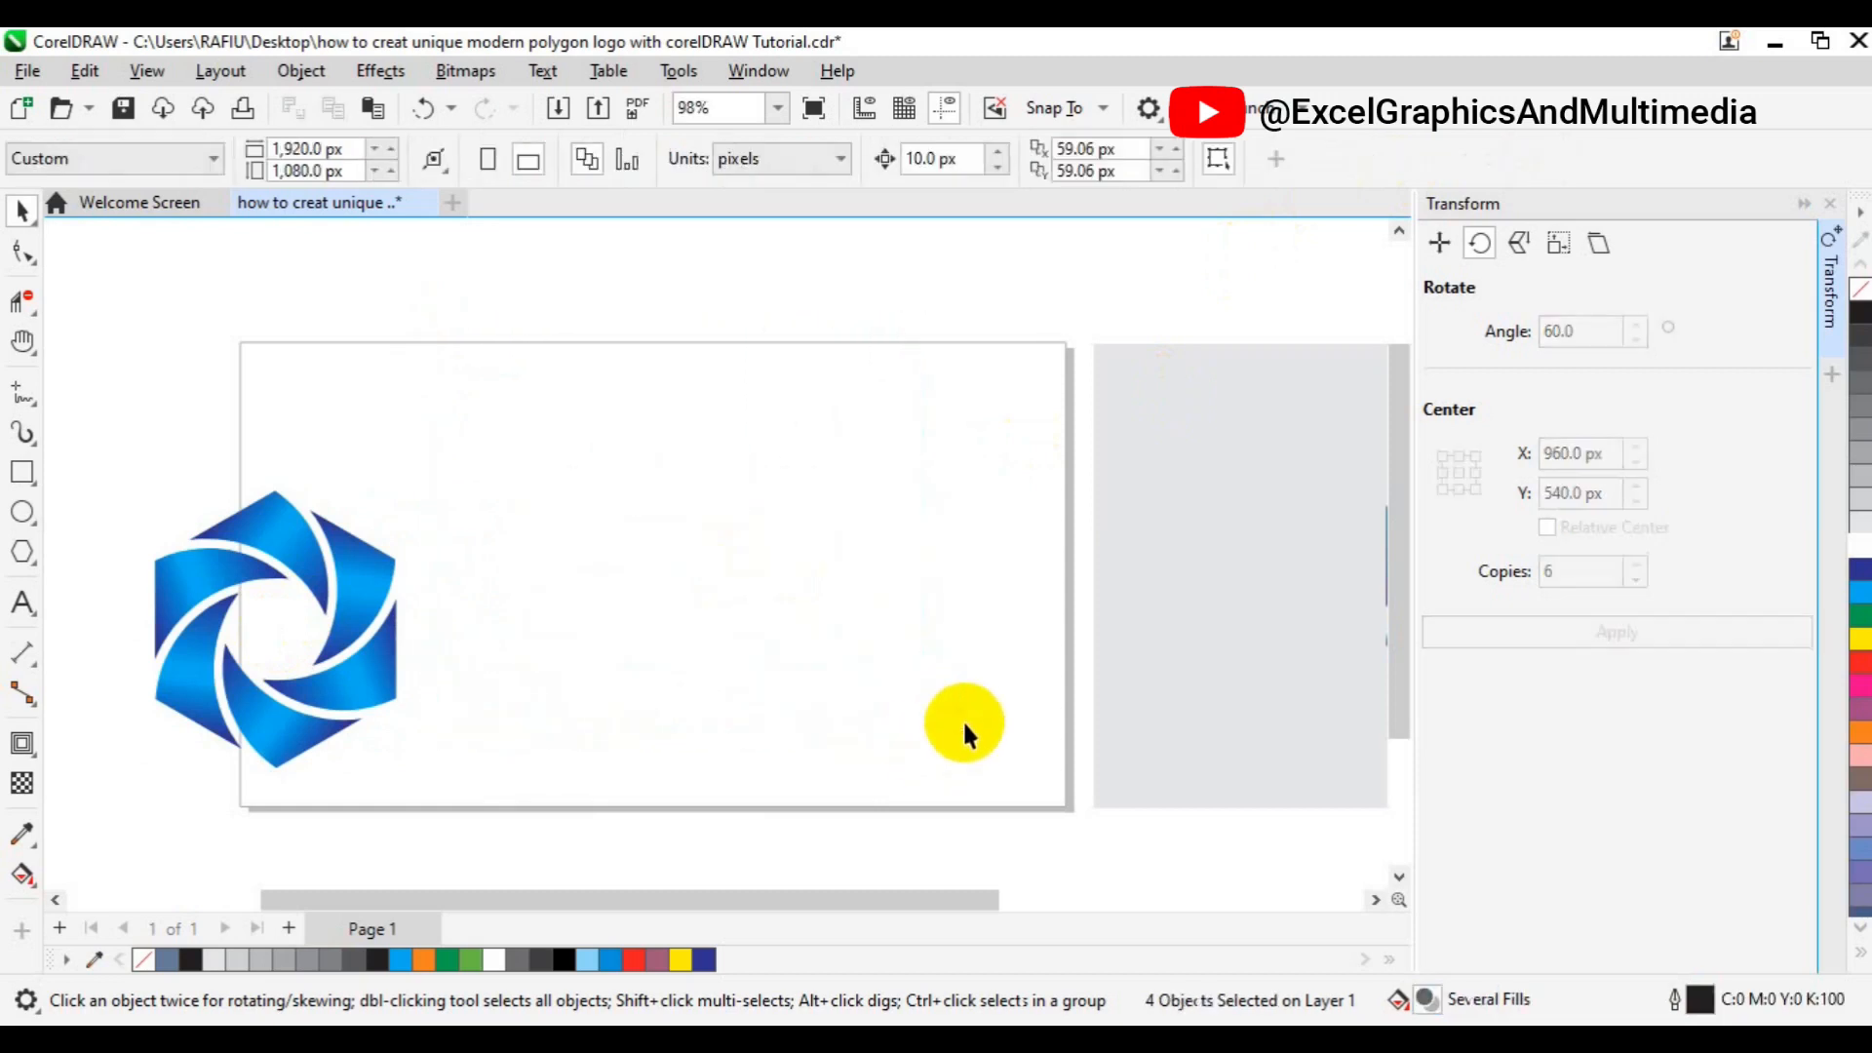
{"action": "left_click", "coordinate": [371, 674]}
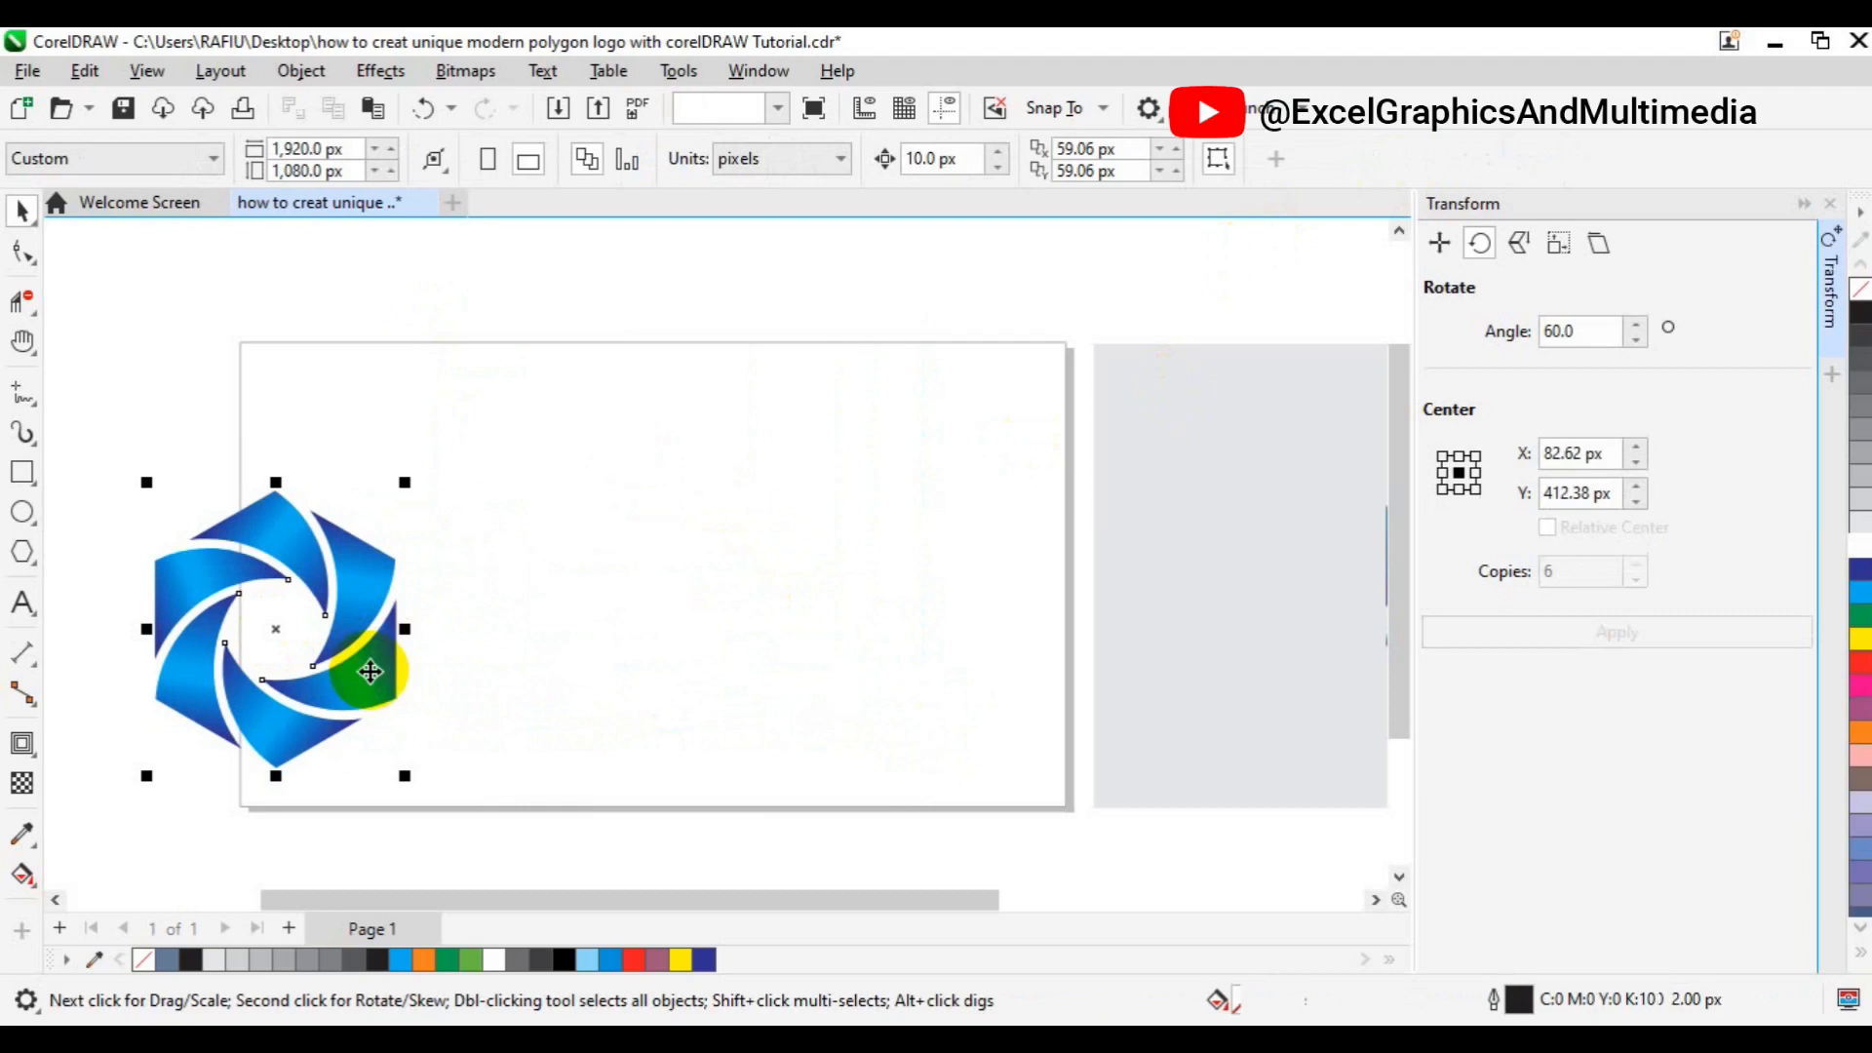
{"action": "key", "text": "p"}
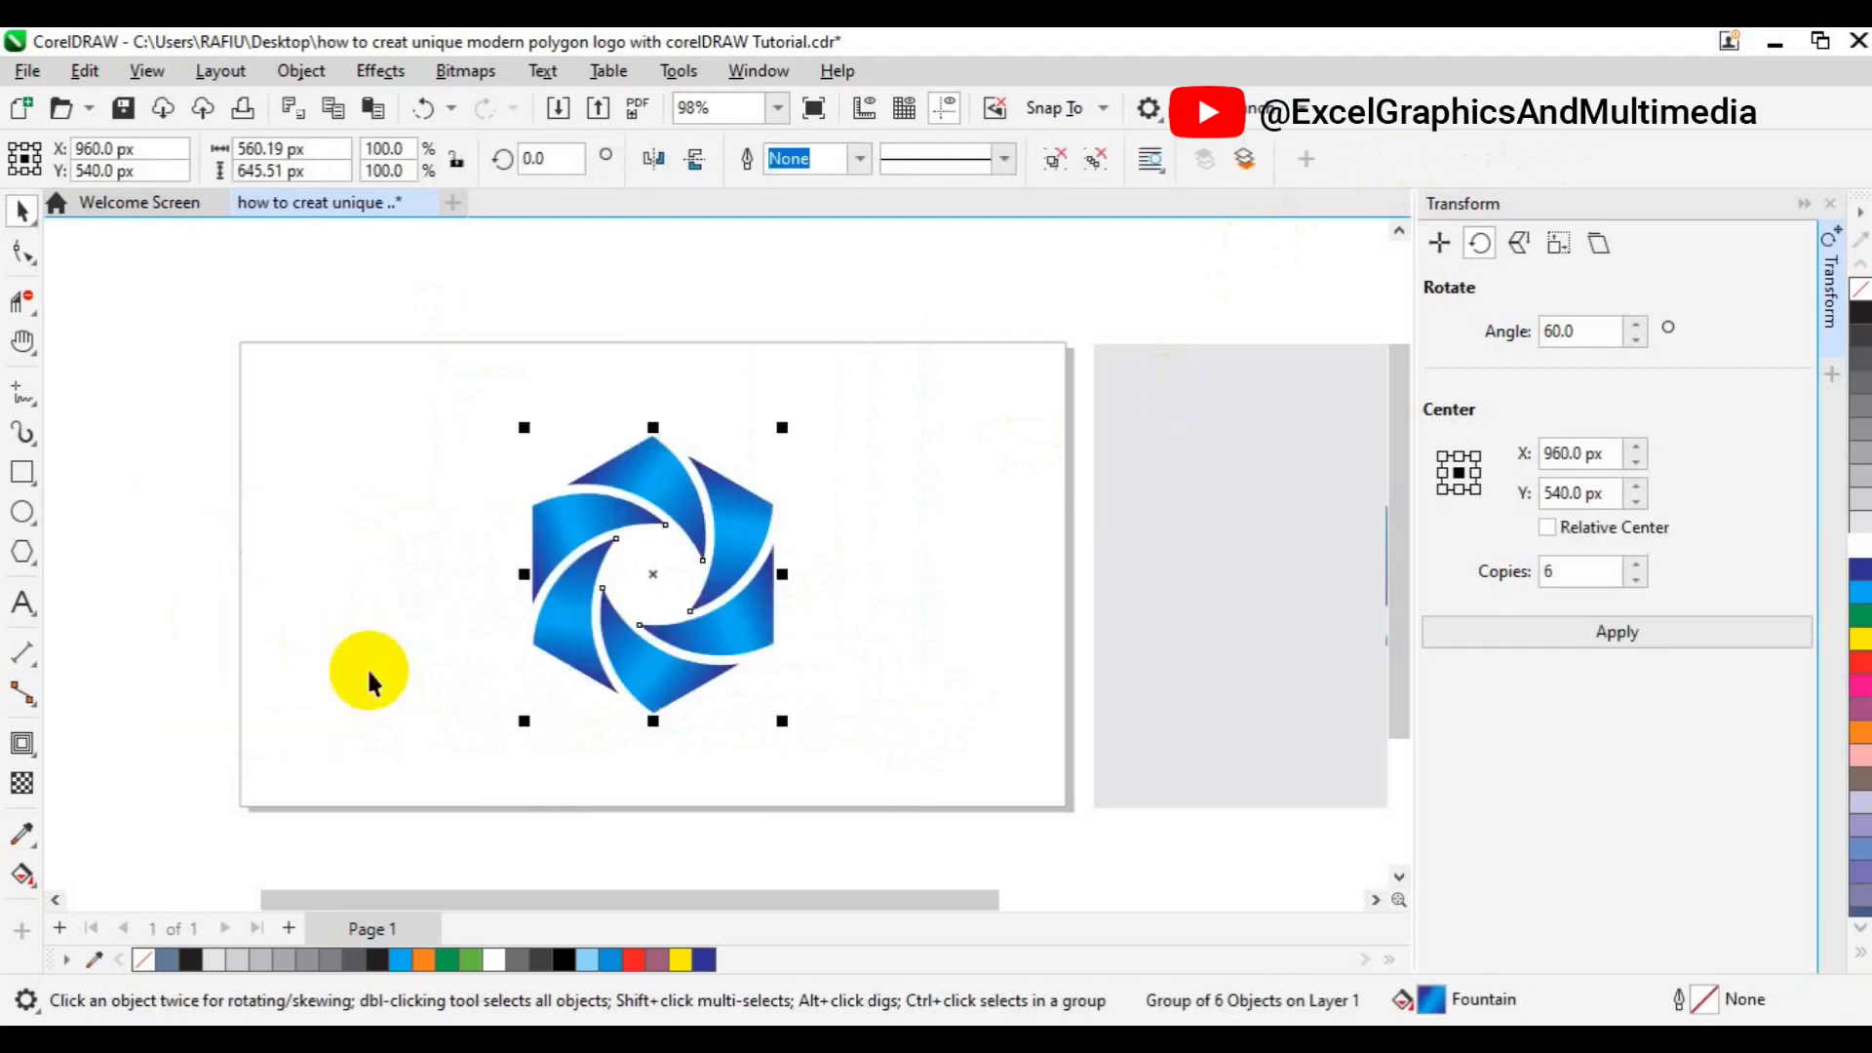
Step: Create a page-sized 1920 x 1080 px background rectangle filled with 10% Black and without an outline
{"action": "left_click", "coordinate": [231, 579]}
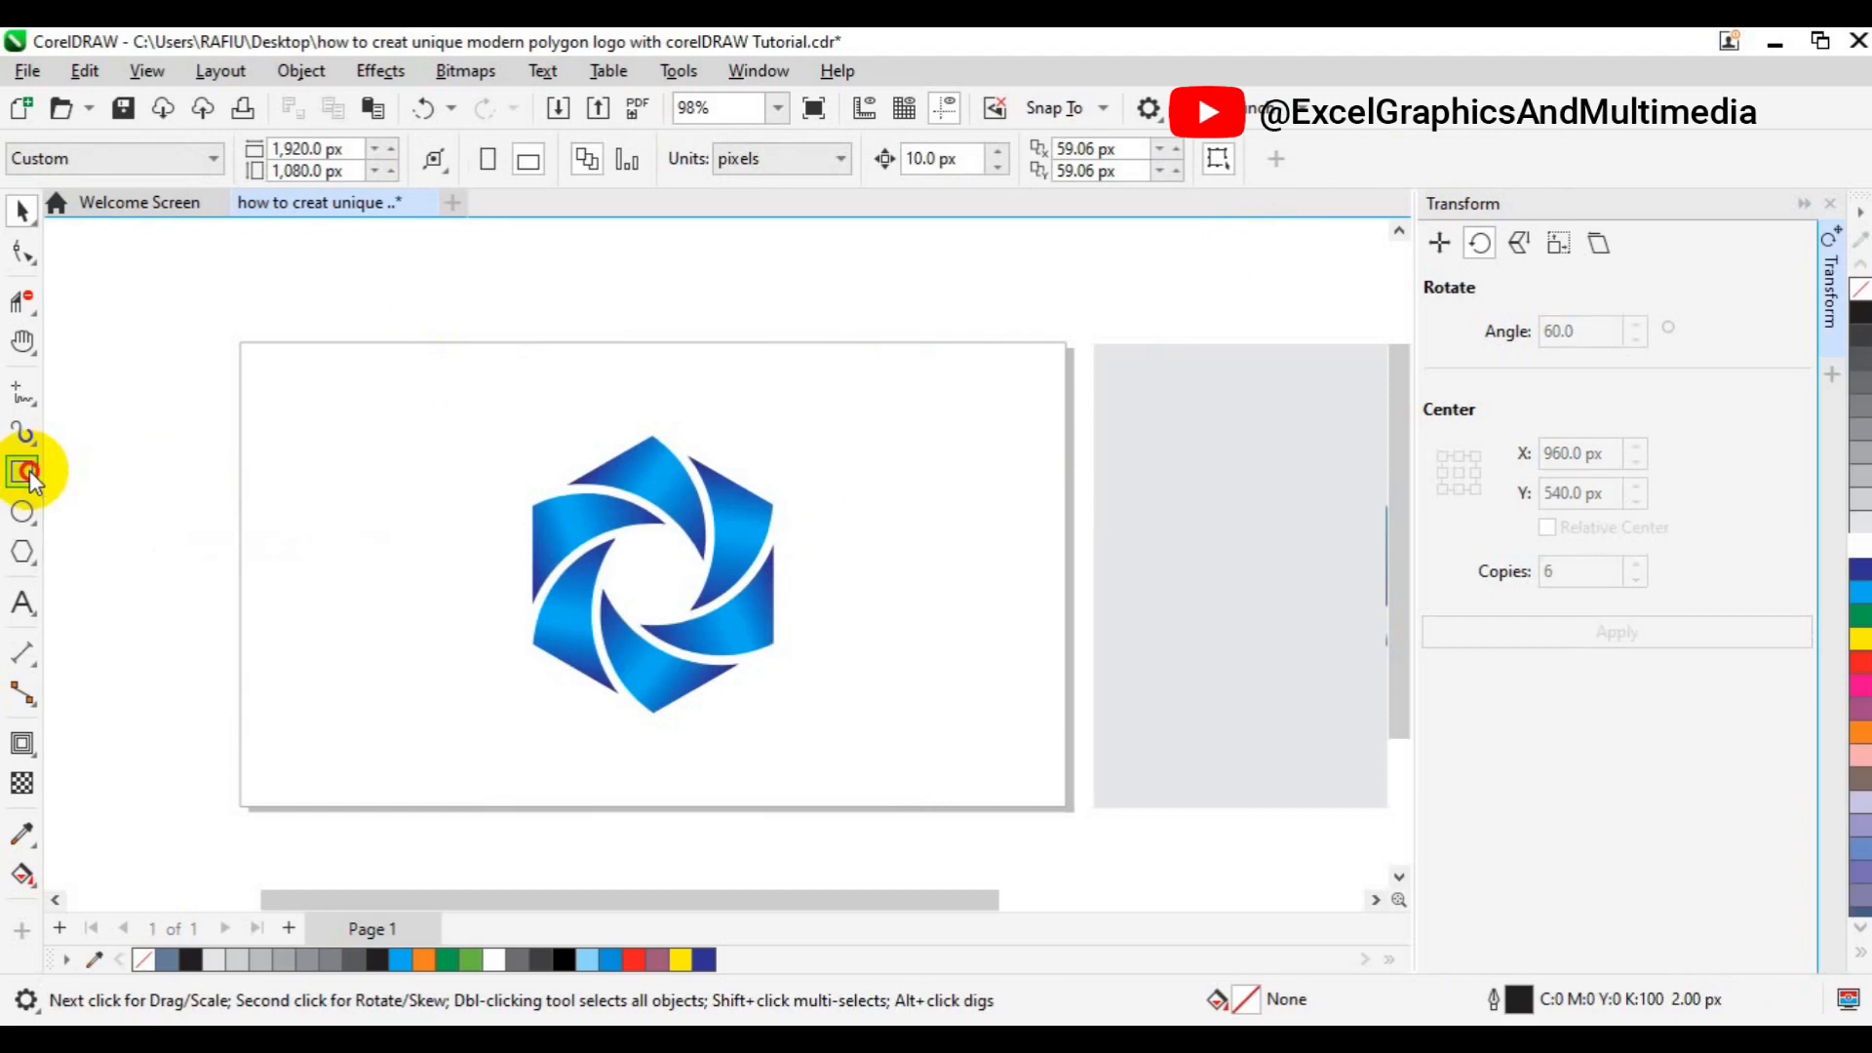
{"action": "double_click", "coordinate": [23, 472]}
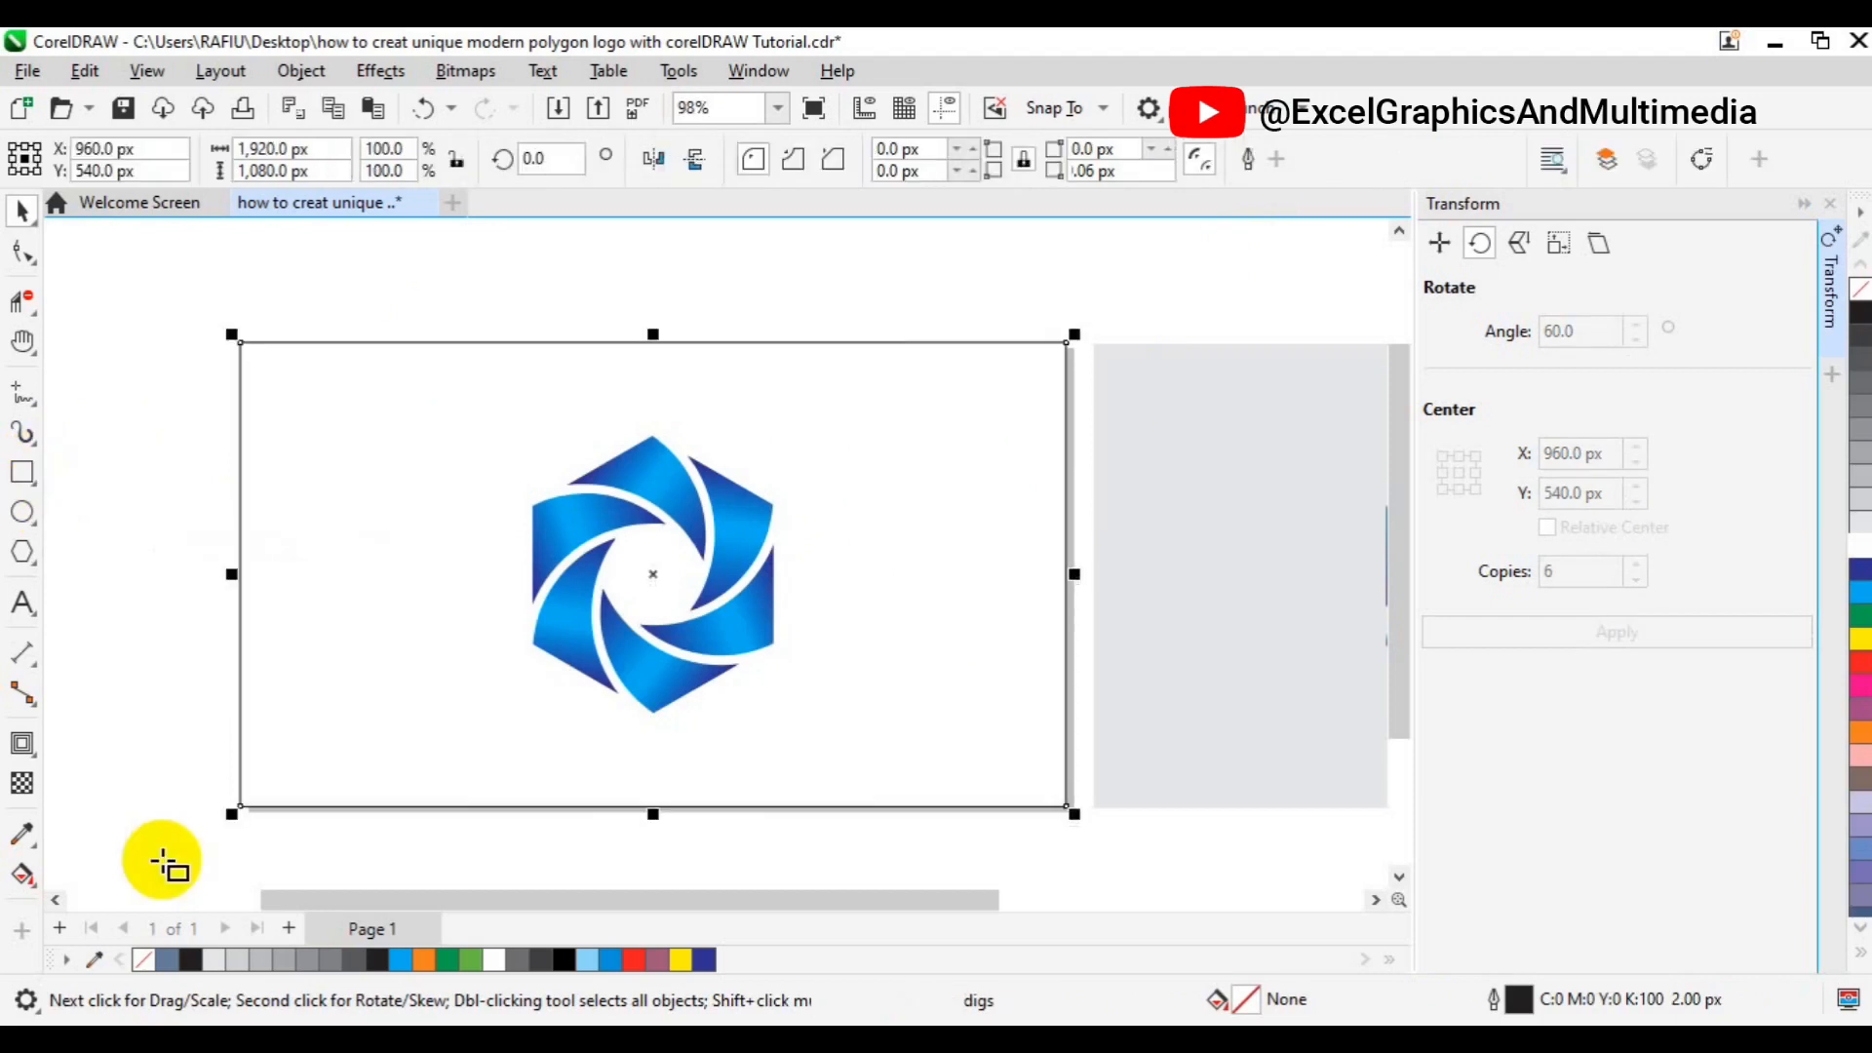
{"action": "left_click", "coordinate": [1860, 523]}
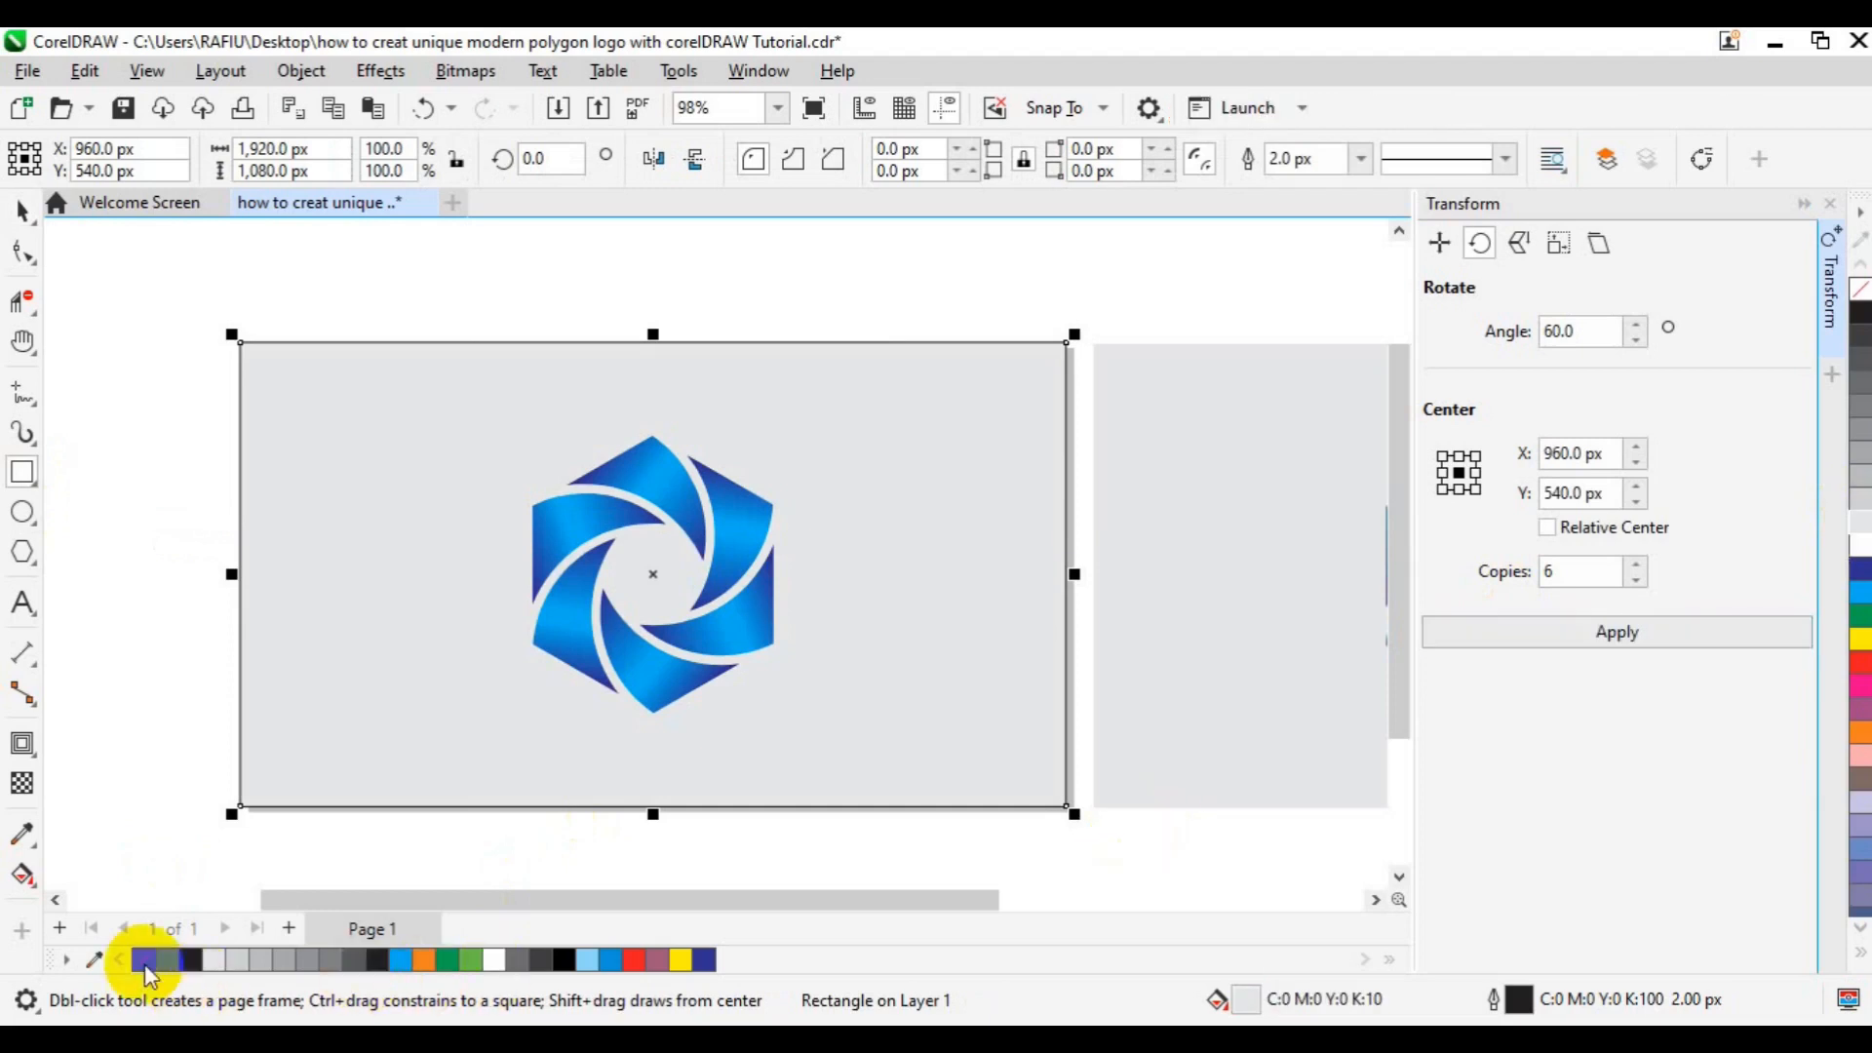
{"action": "right_click", "coordinate": [146, 963]}
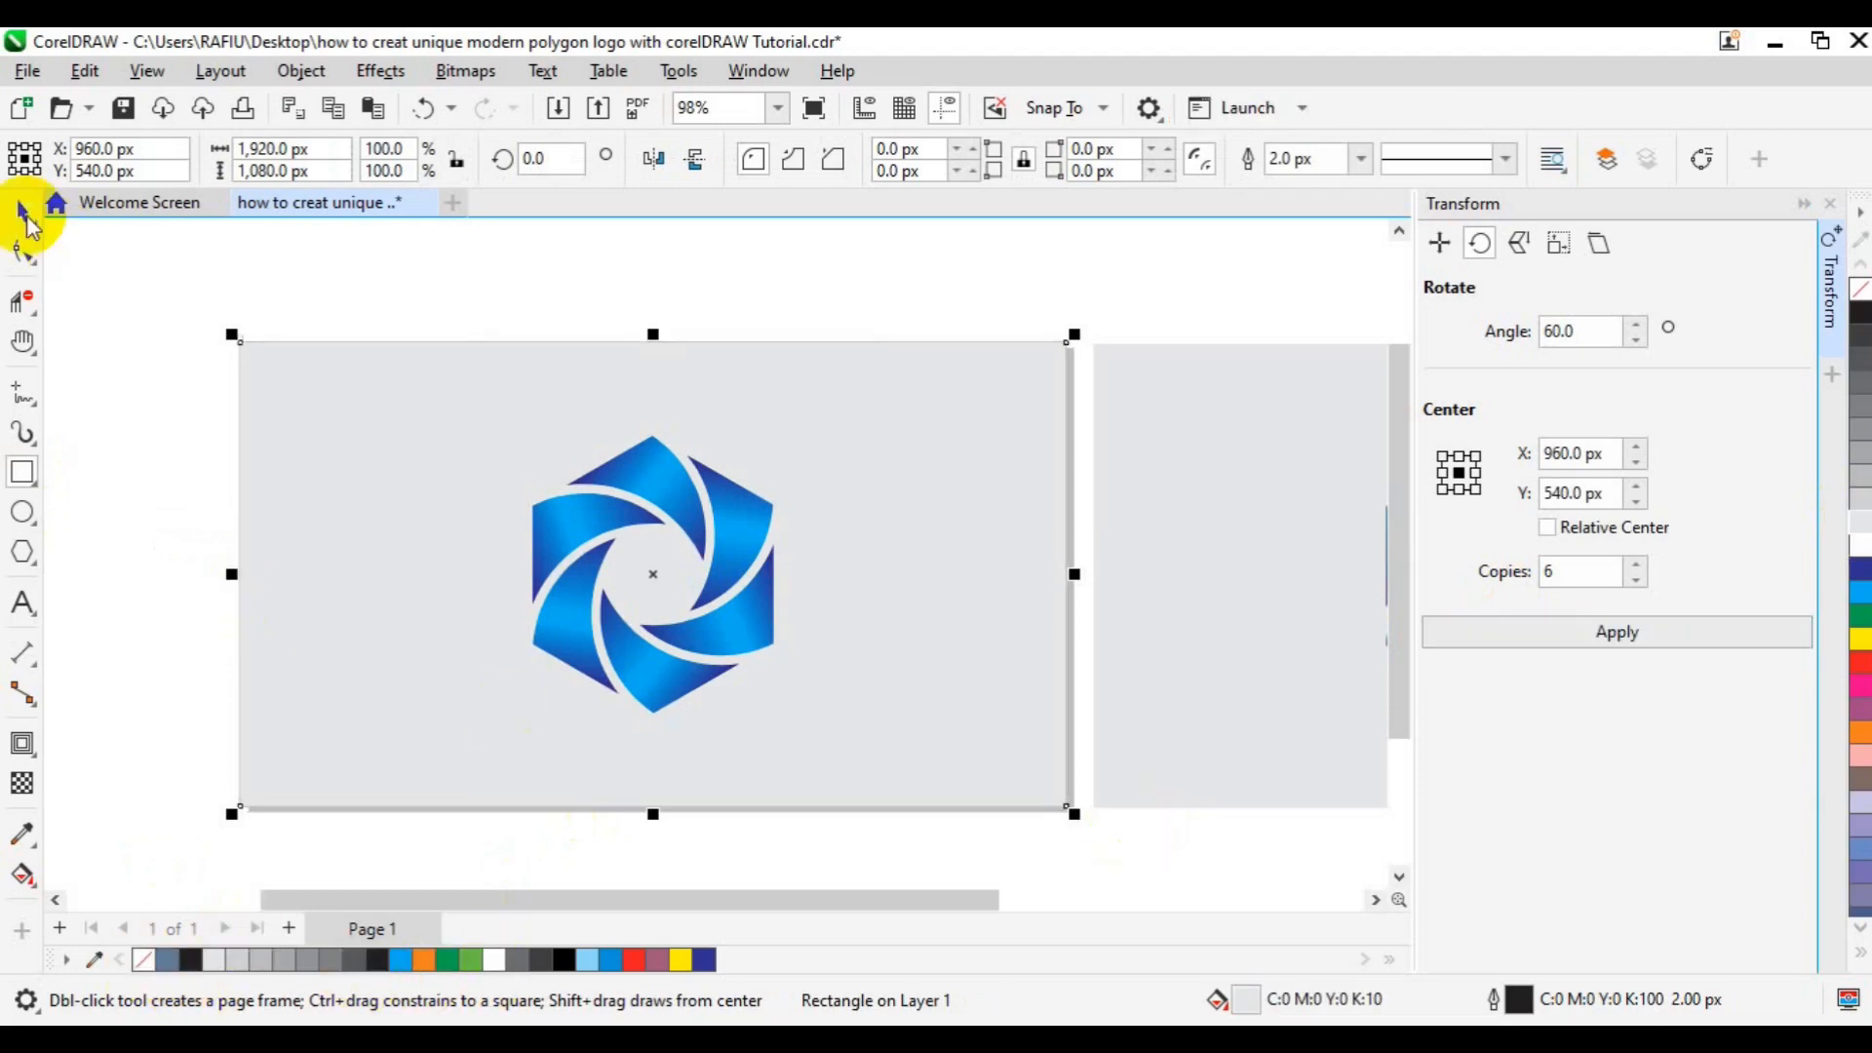
{"action": "left_click", "coordinate": [141, 449]}
{"action": "key", "text": "space"}
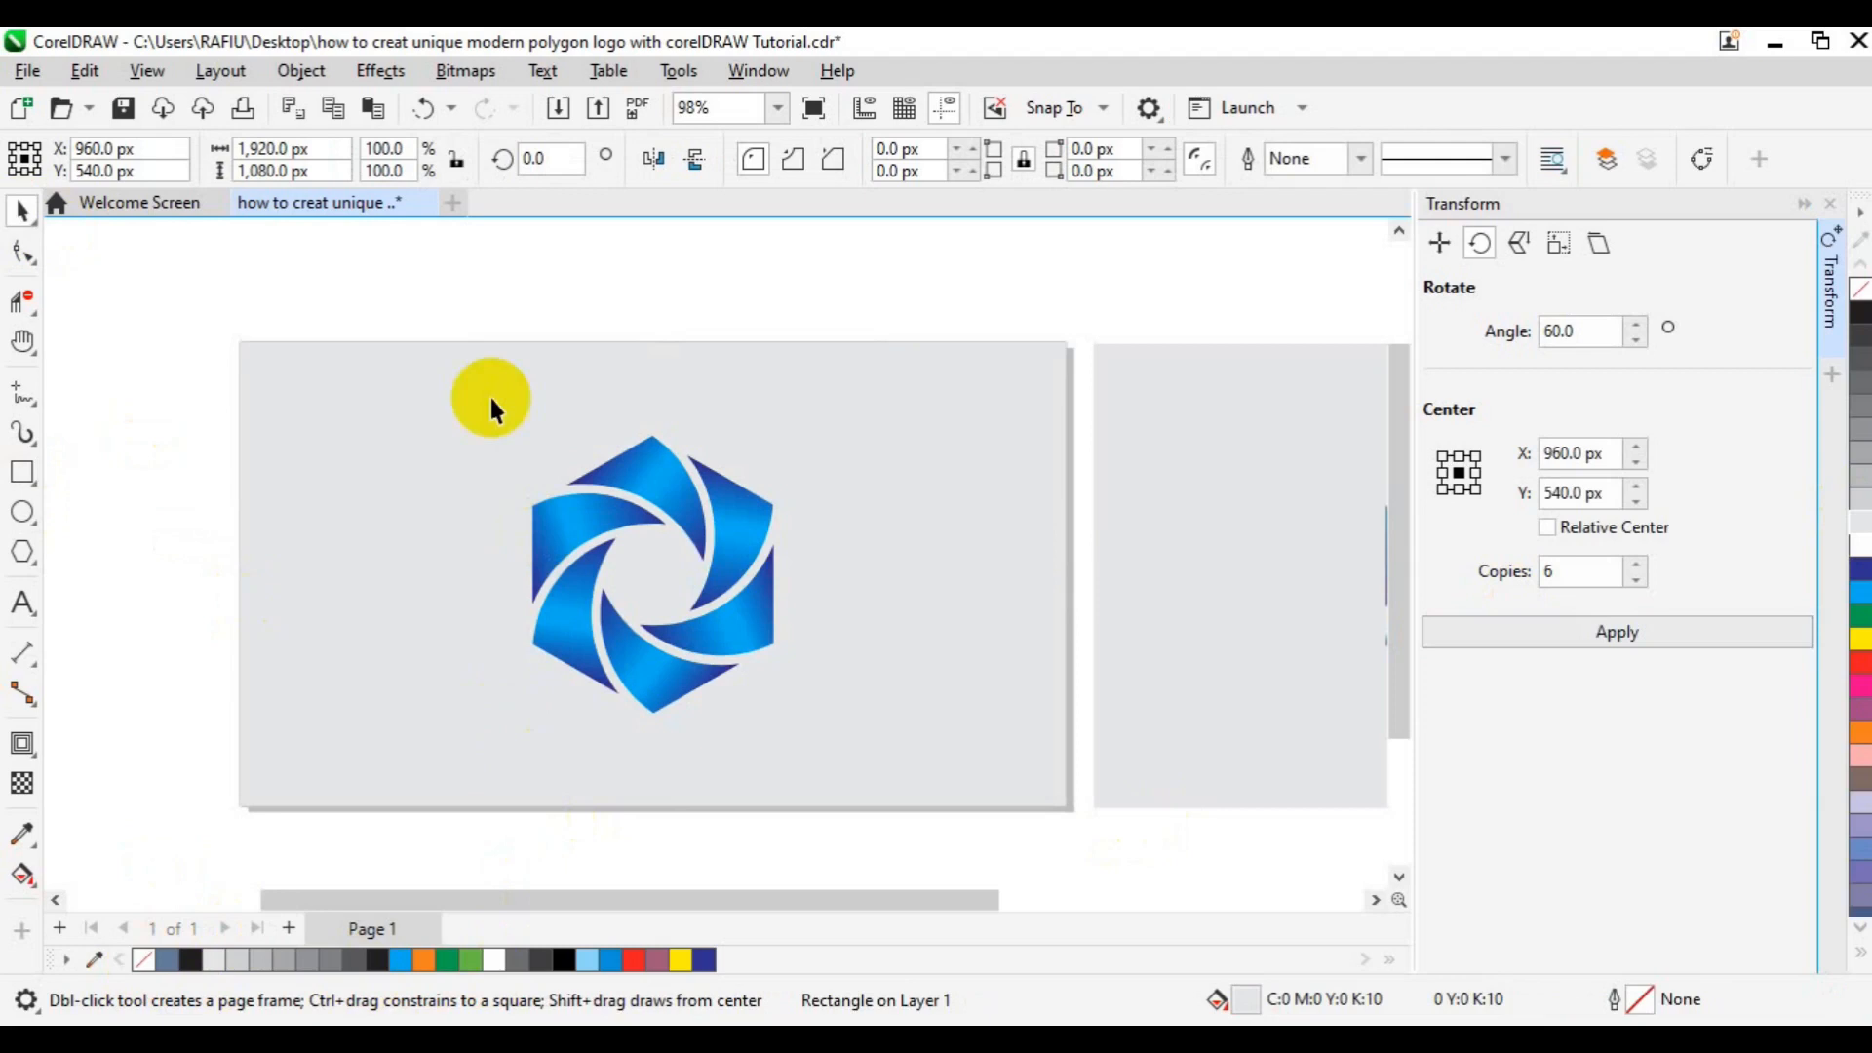